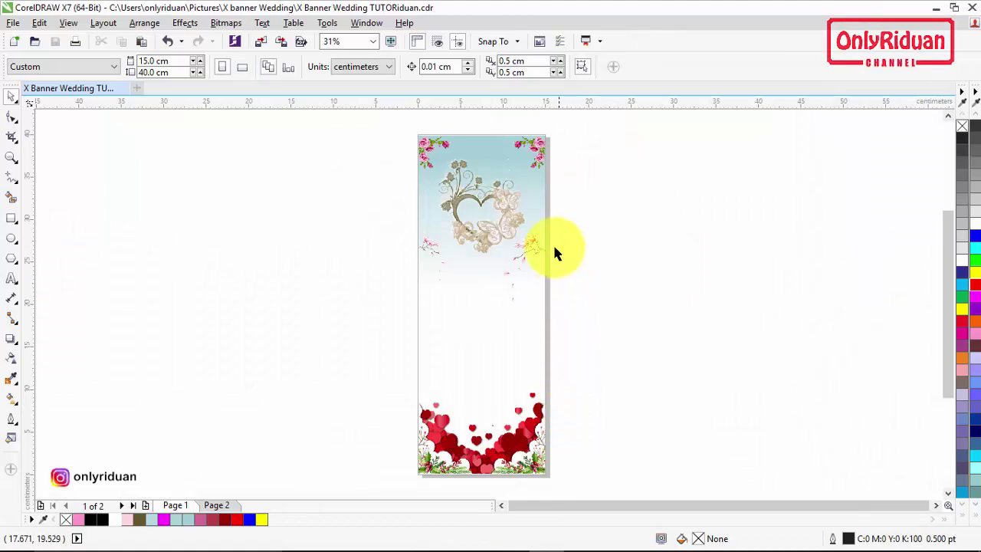
click(218, 505)
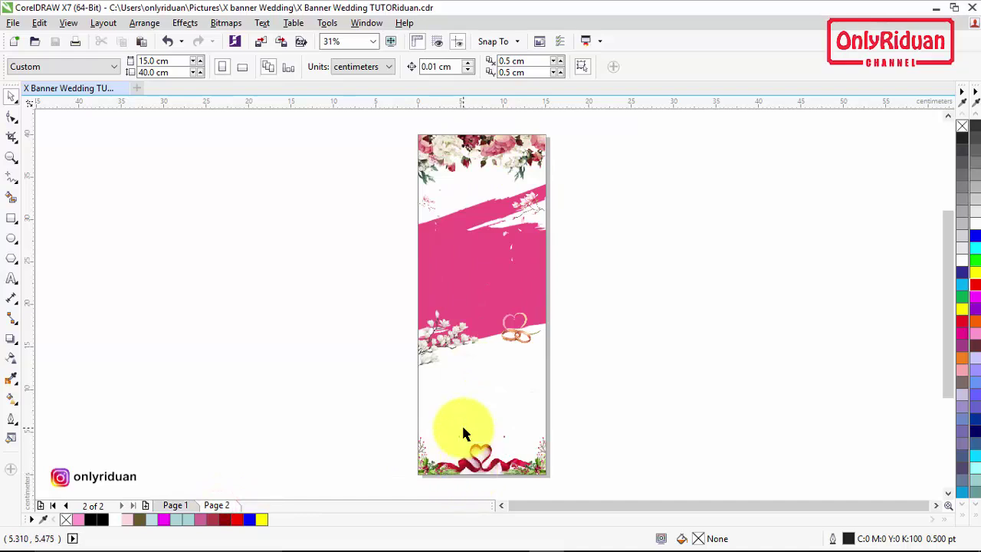
click(184, 502)
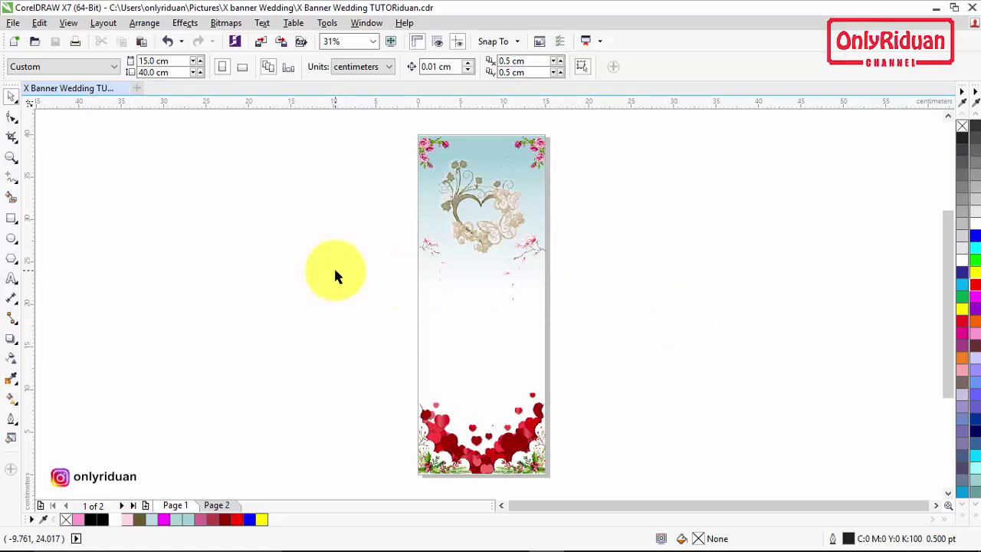
Step: Import DSCF0284.JPG from the X banner Wedding folder in Pictures at about 22.6 × 34 cm and place it beside the banner
click(15, 24)
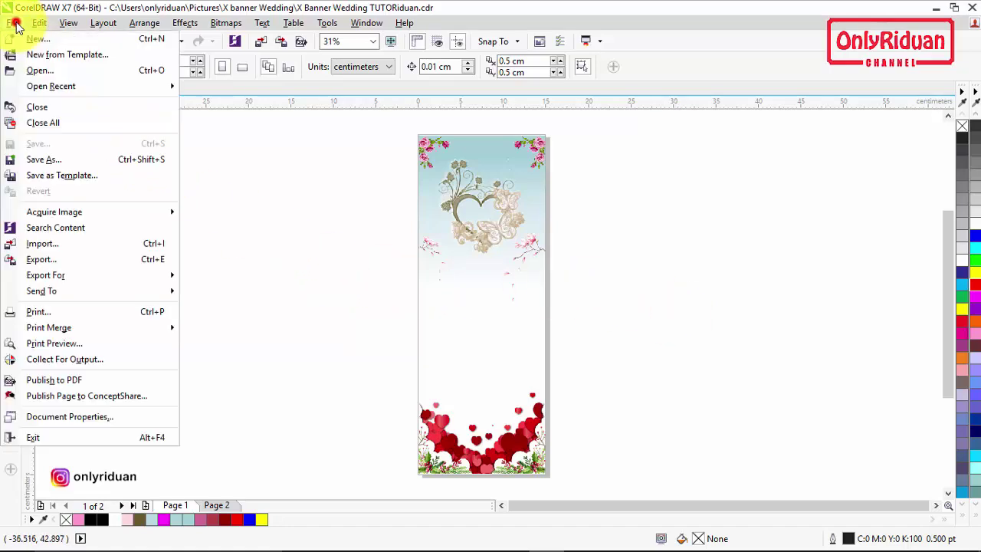
click(50, 244)
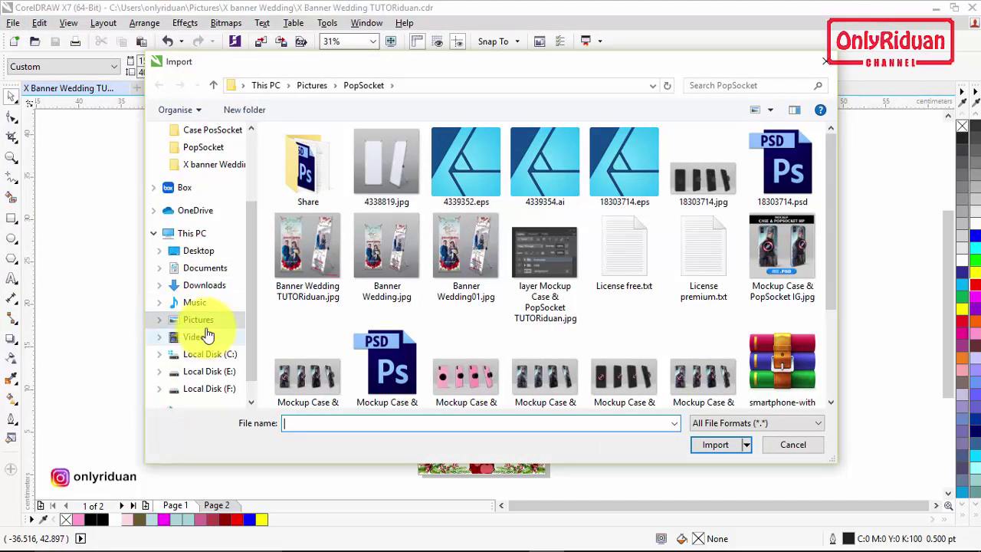
click(195, 319)
scroll(311, 180, down, 3)
click(799, 177)
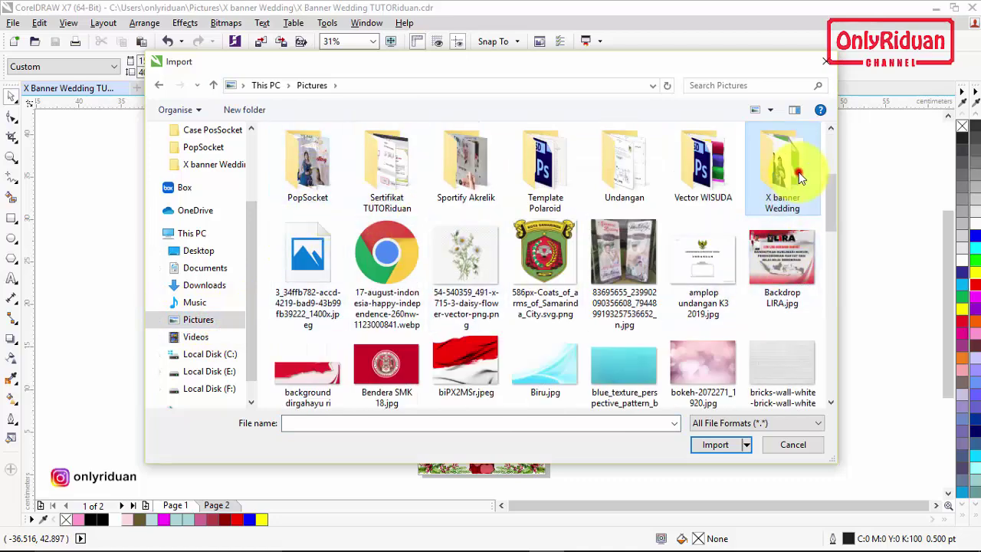
double_click(799, 178)
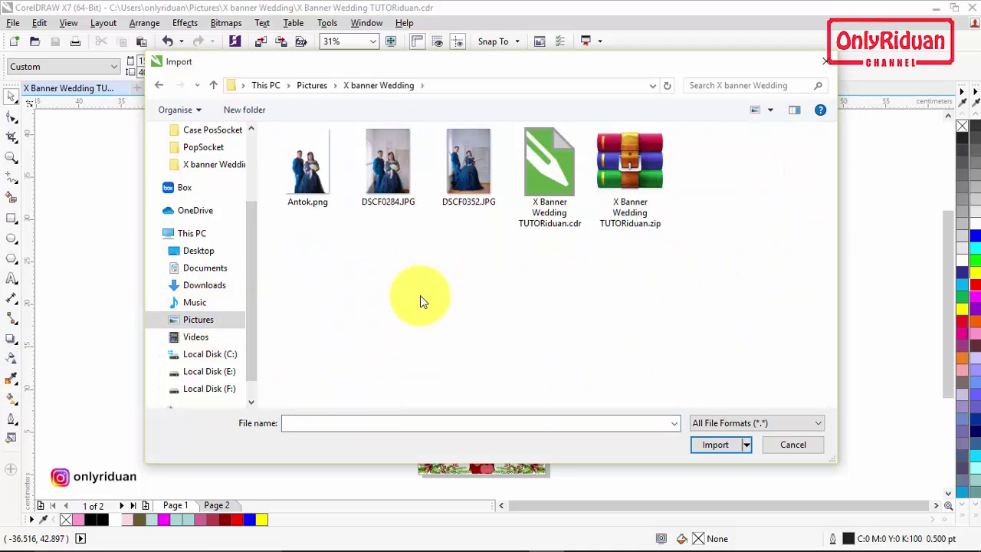
click(397, 167)
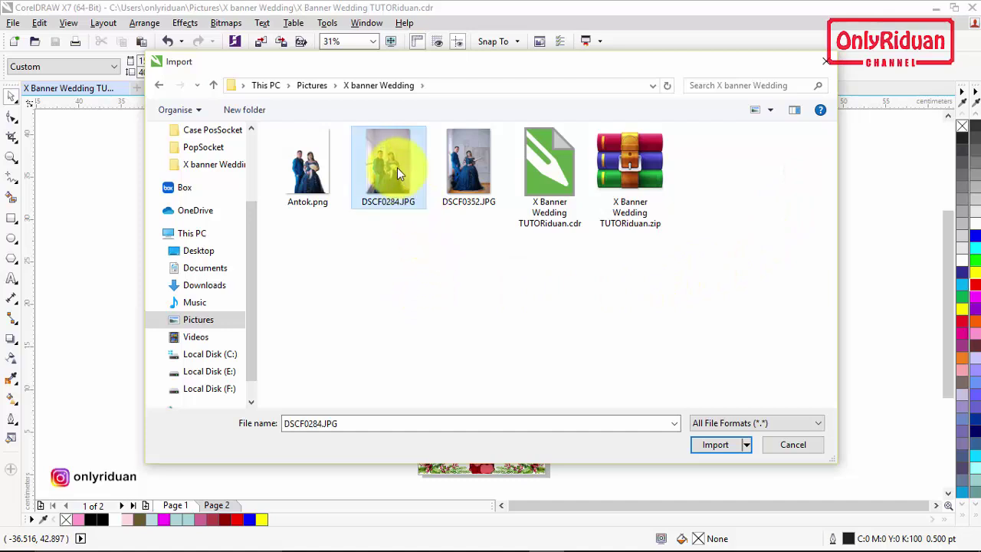
click(397, 167)
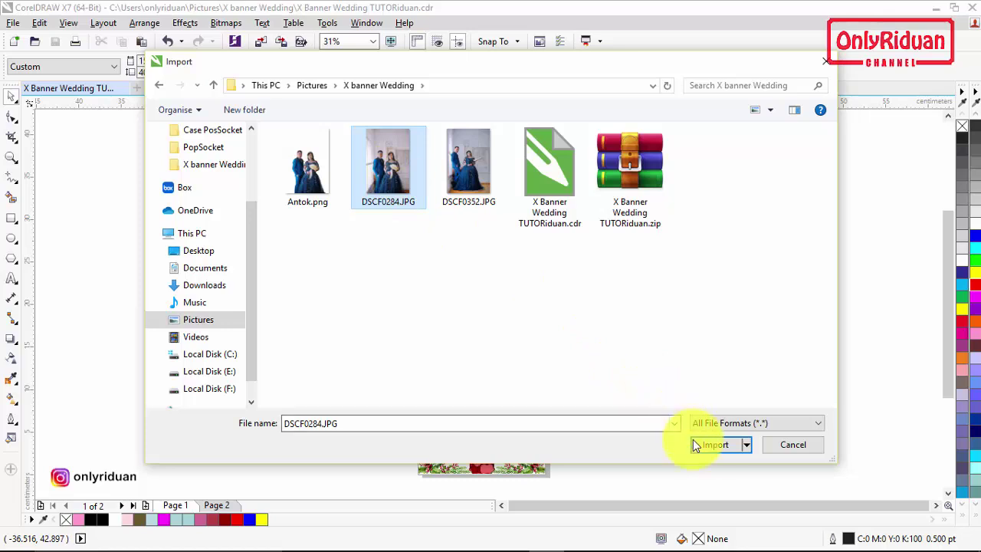
click(715, 448)
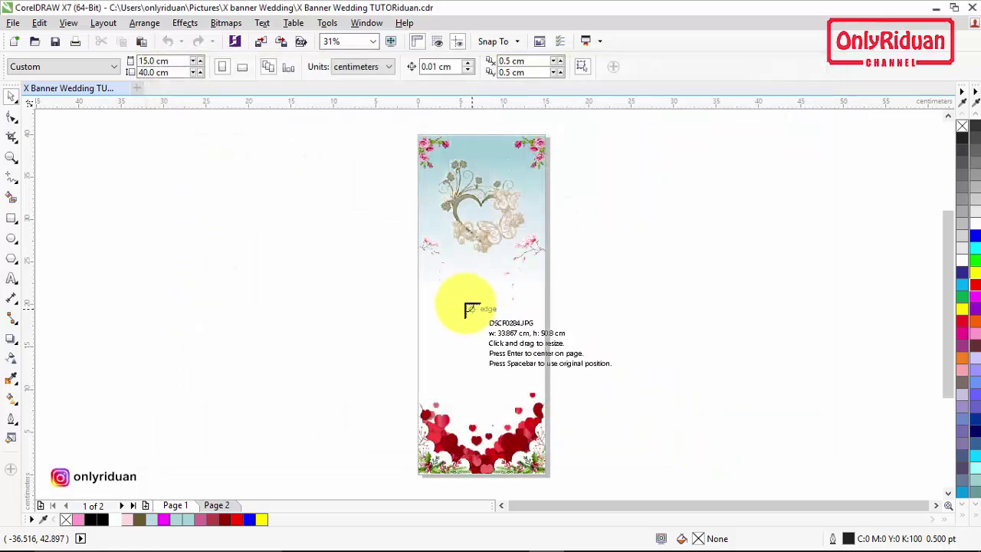
drag(370, 195, 609, 470)
drag(449, 311, 658, 307)
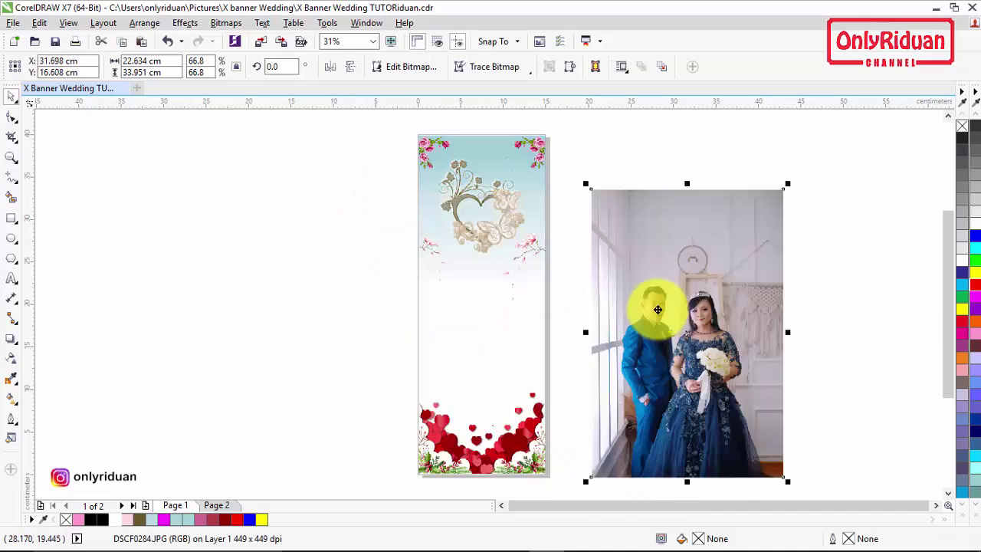
click(325, 230)
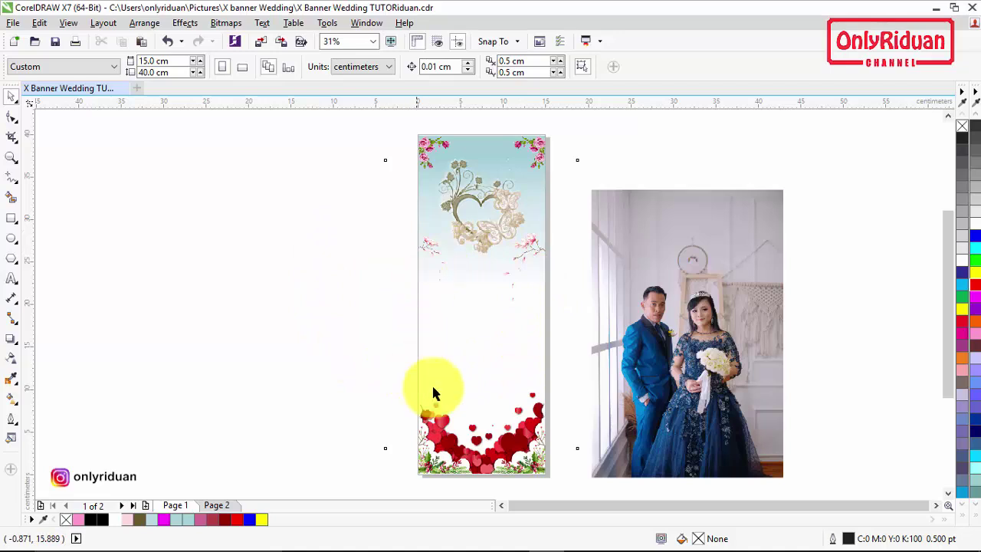
Step: PowerClip the couple photo inside the banner's background rectangle on page 1
click(696, 305)
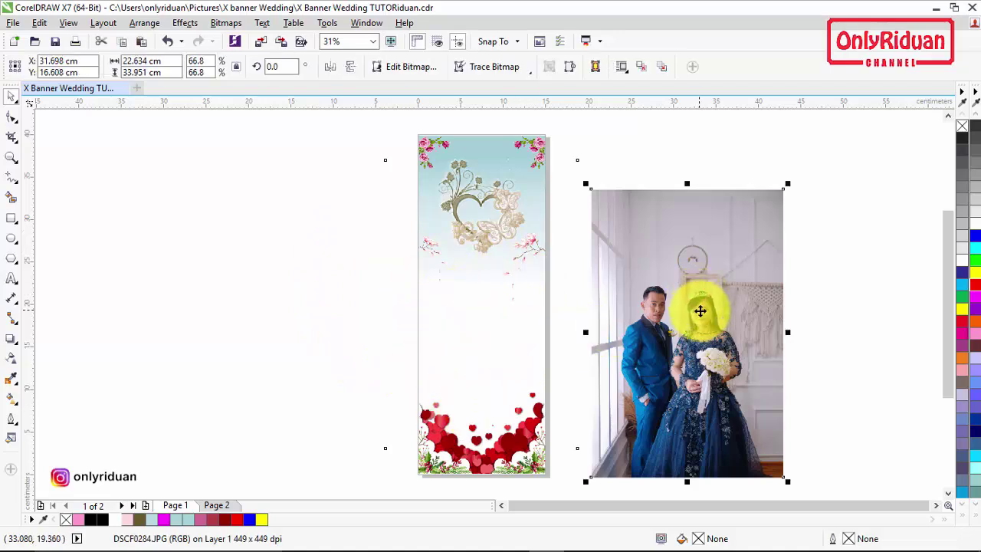
right_click(694, 257)
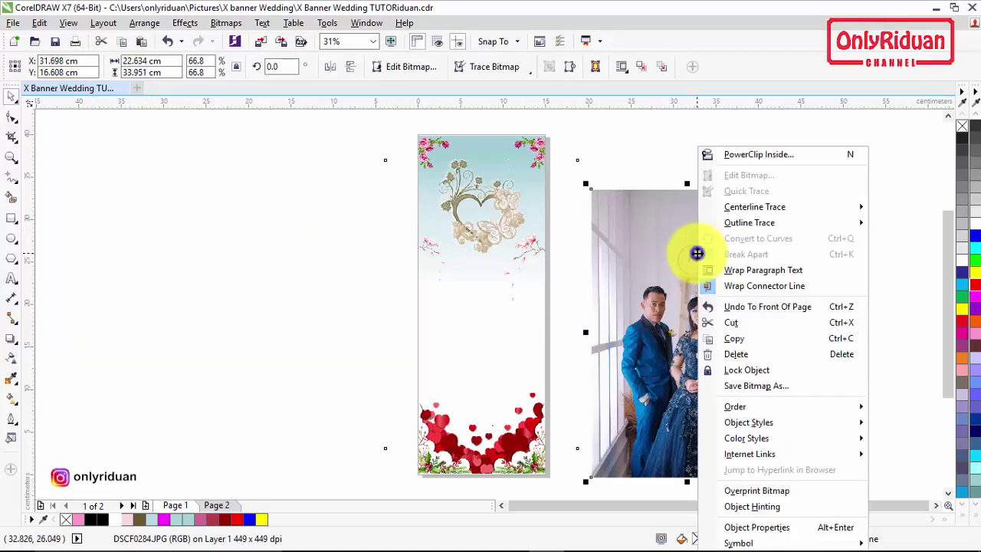
click(759, 154)
click(484, 338)
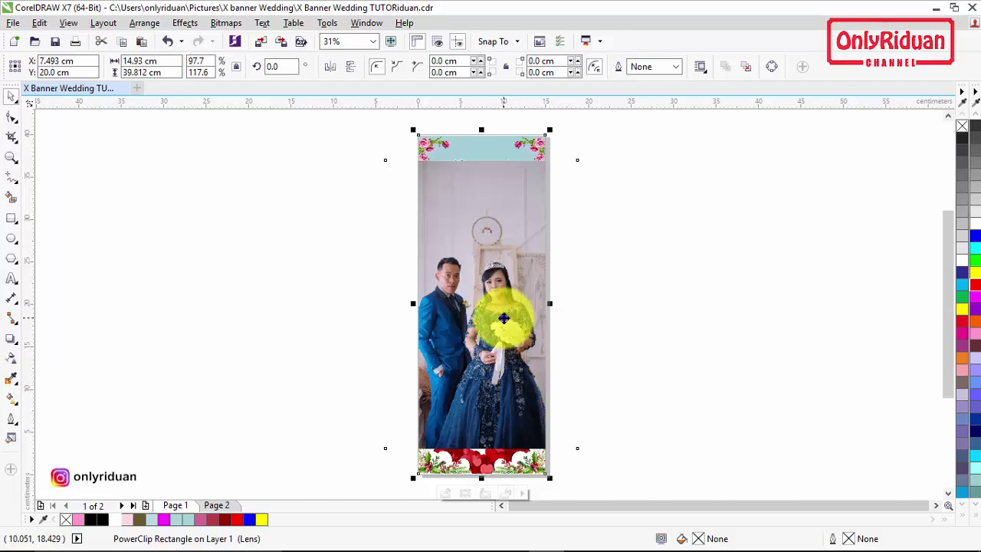
Step: Edit the PowerClip contents, lowering the couple photo to the banner's bottom edge and scaling it to about 65.1%
right_click(507, 318)
click(562, 175)
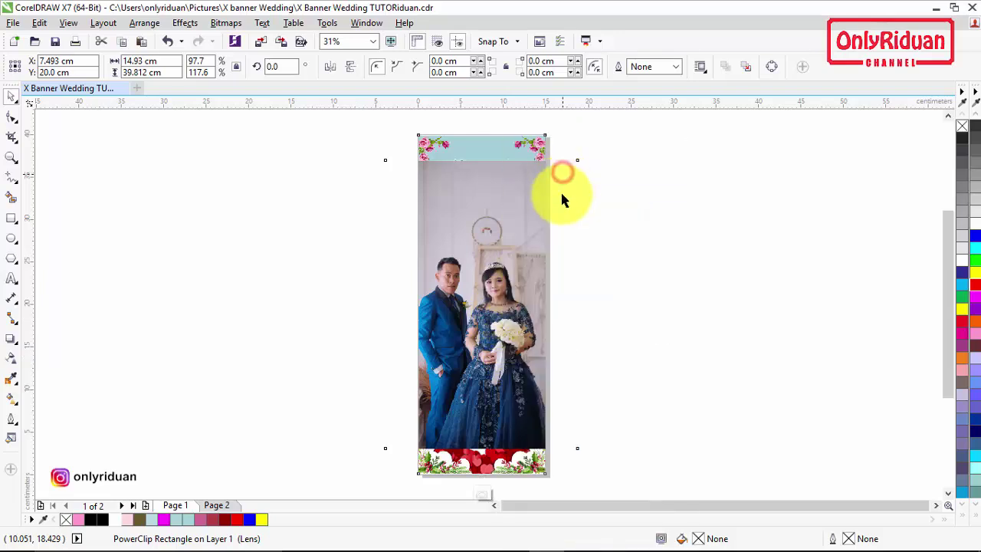
click(496, 363)
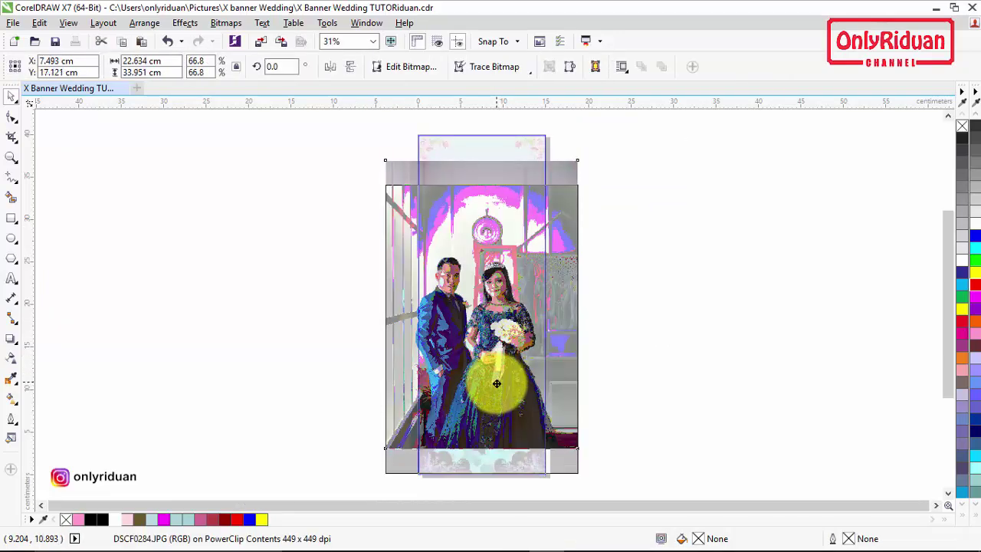
drag(499, 387, 499, 386)
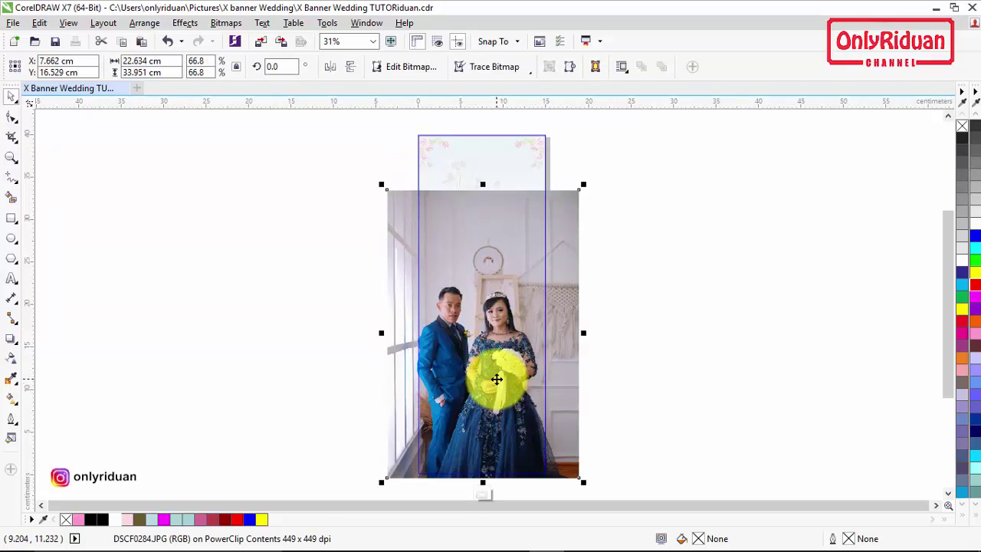
drag(381, 184, 388, 192)
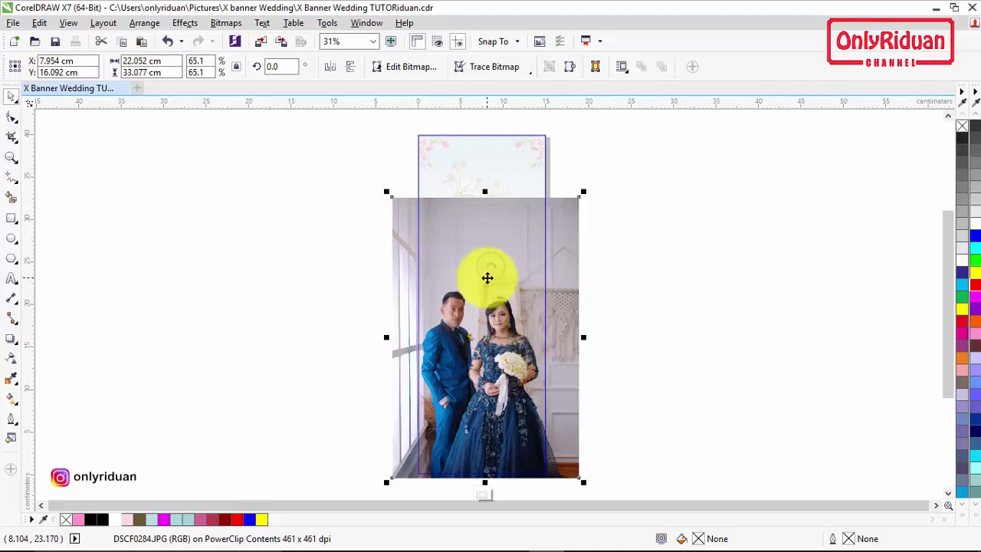
Step: Apply a vertical linear transparency that fades out the couple photo's upper part, and finish editing the PowerClip
click(12, 359)
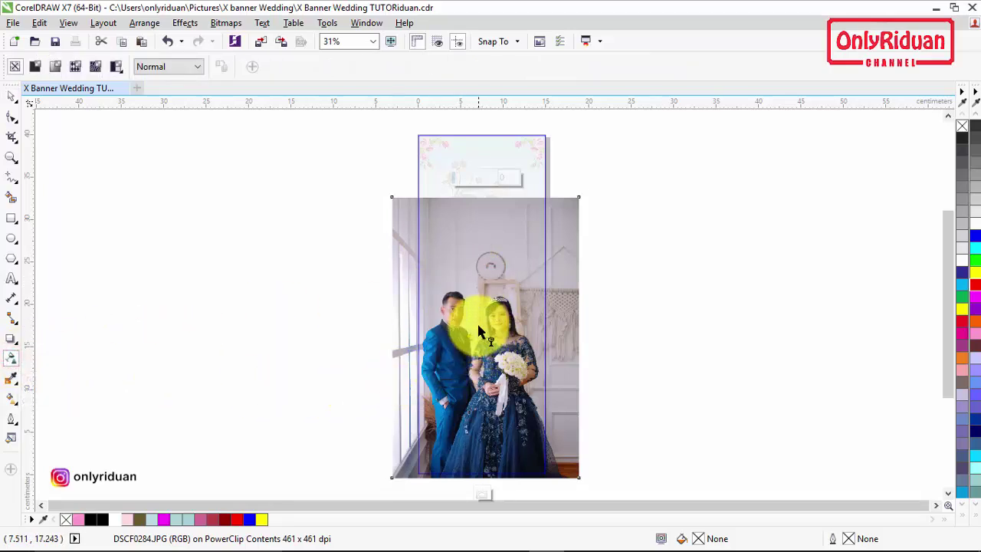
drag(476, 303, 482, 209)
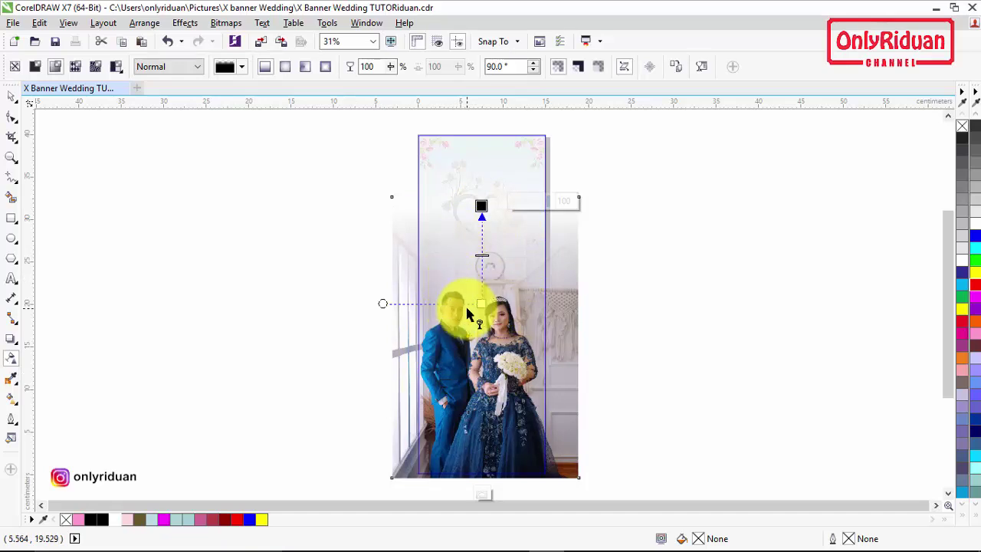
click(506, 284)
right_click(506, 284)
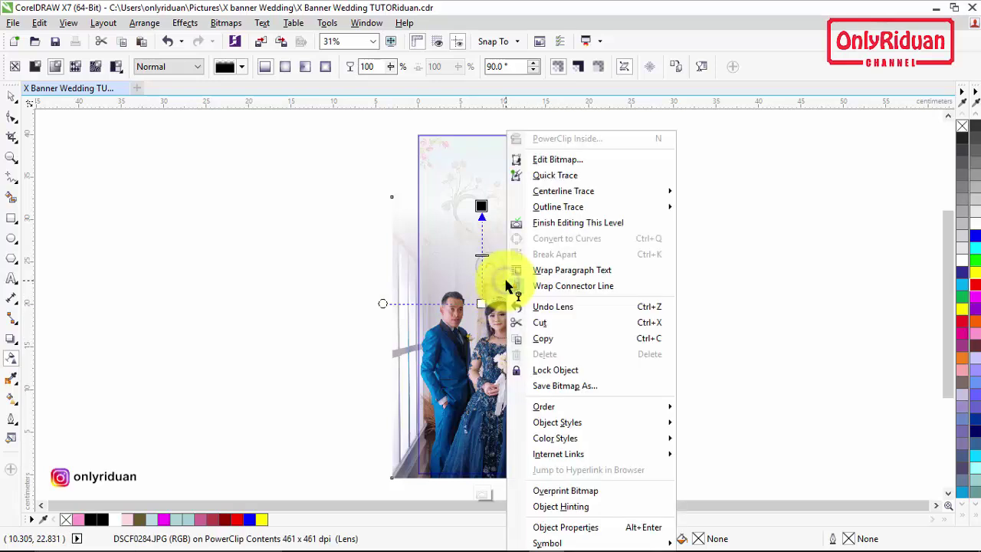
click(553, 222)
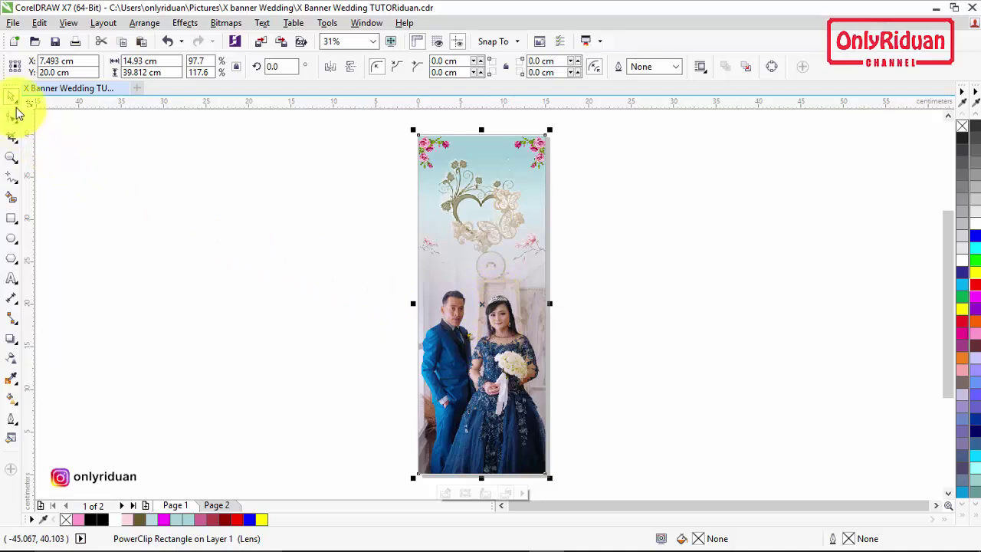
click(158, 187)
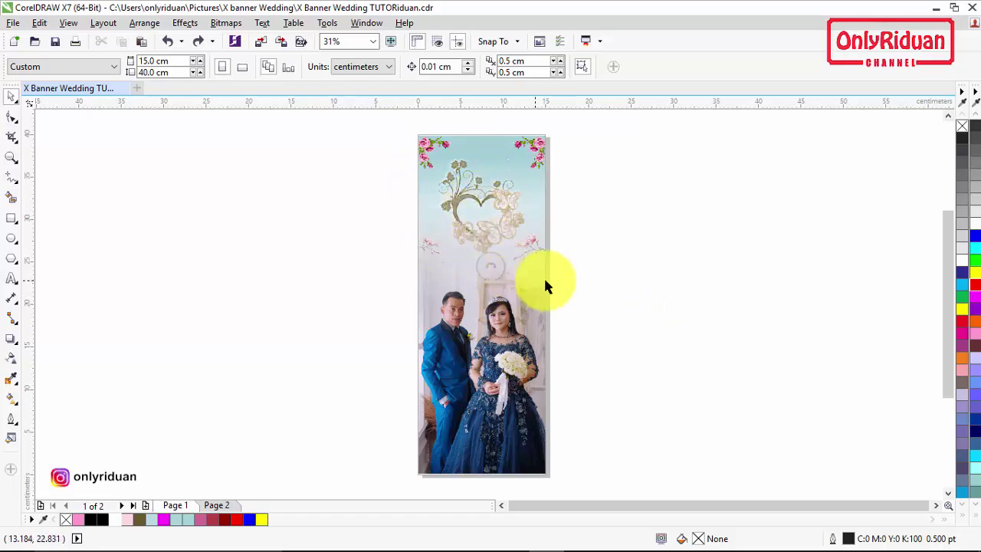
Step: Bring the banner's top floral and heart ornaments and the pink blossom branches below them to the front of the page
drag(607, 275, 377, 134)
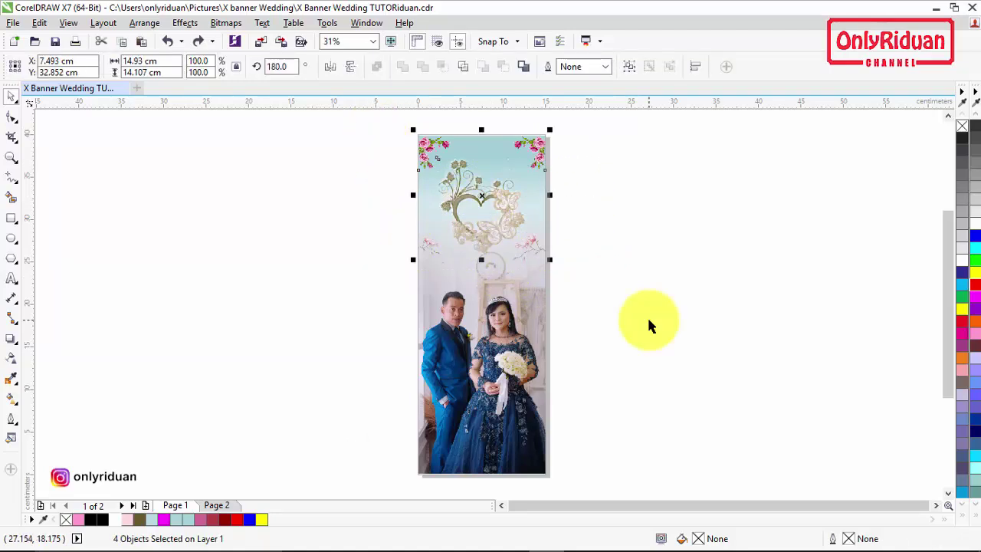
key(ctrl+Home)
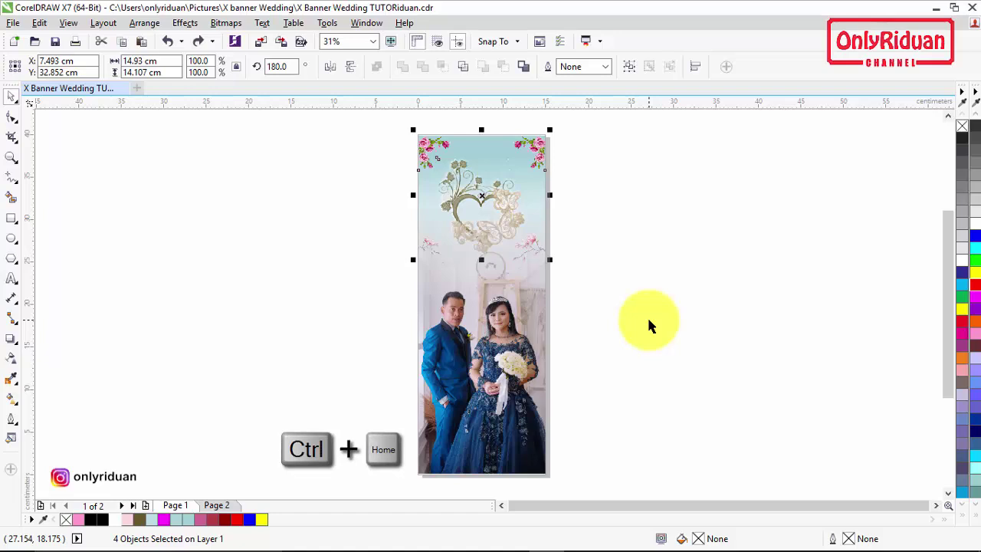
click(583, 227)
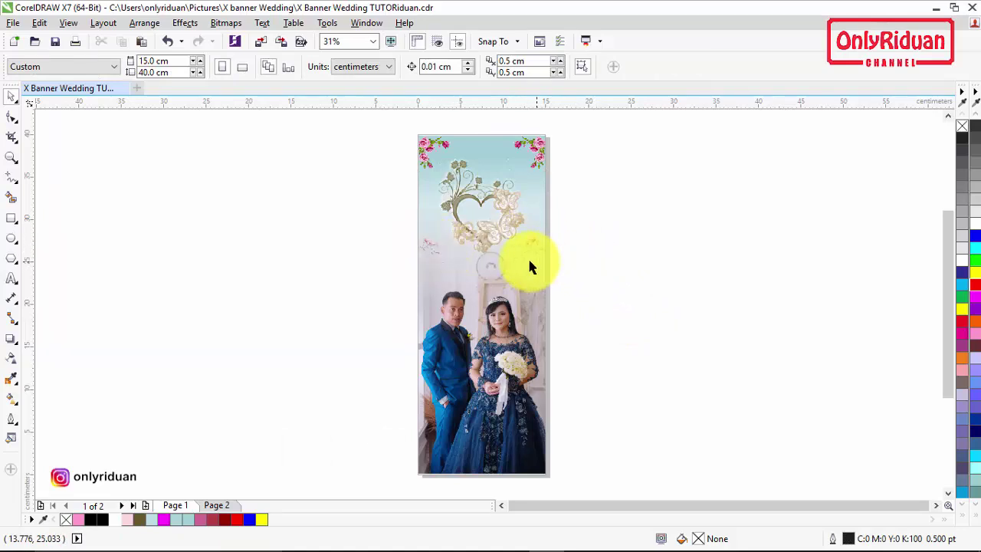
mouse_move(396, 214)
mouse_down()
mouse_move(535, 284)
mouse_move(580, 342)
mouse_up()
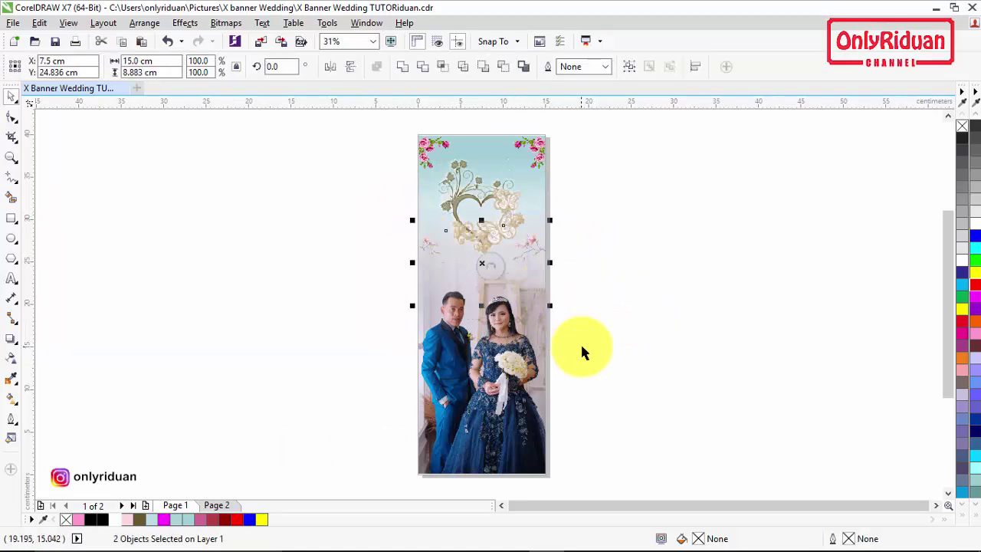
key(ctrl+Home)
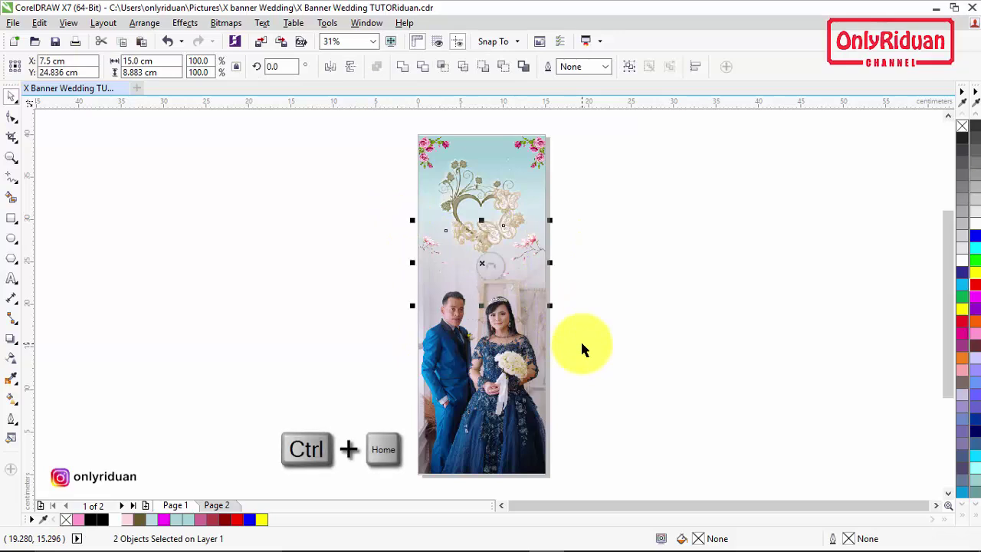
click(580, 347)
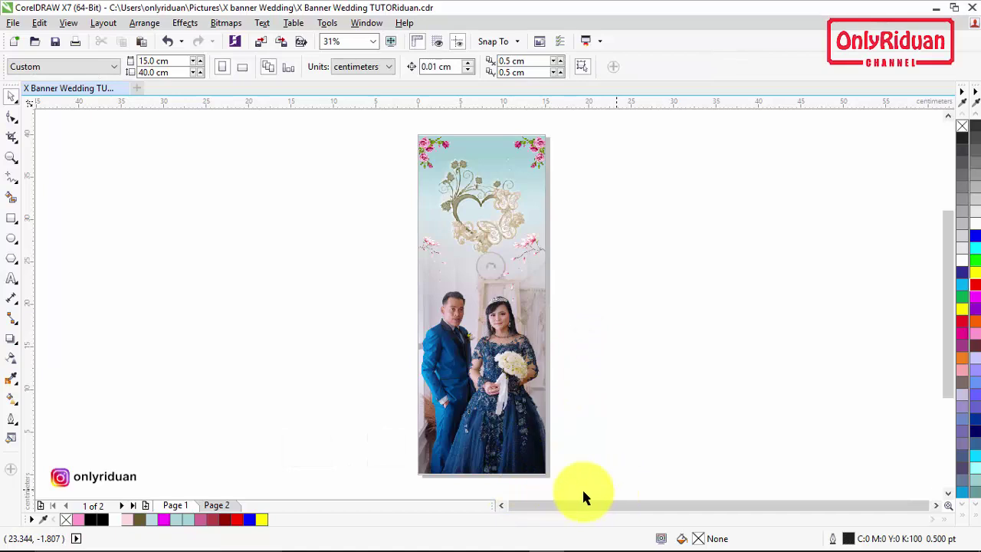
Step: Bring the red hearts and flower decorations at the banner's bottom to the front of the page
drag(612, 492, 330, 313)
key(ctrl+Home)
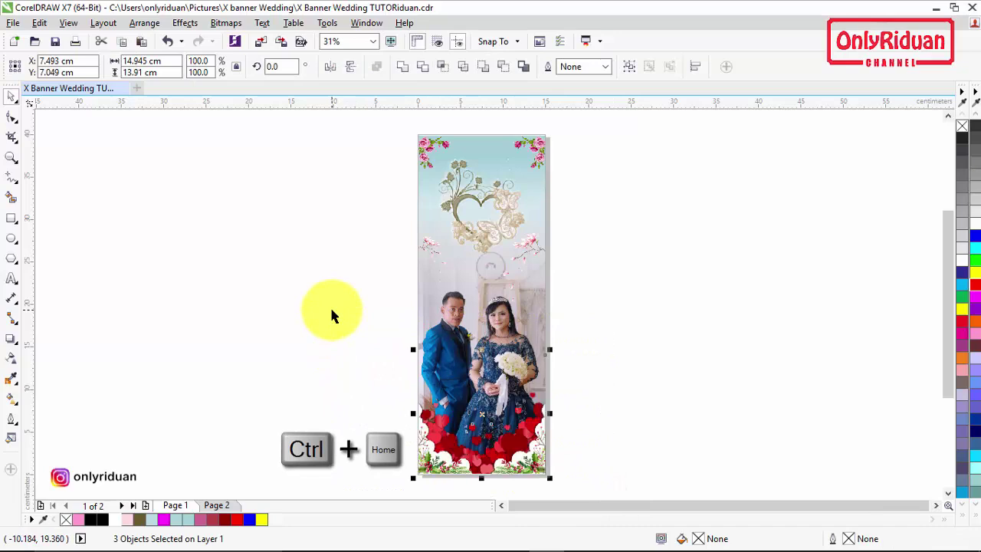
click(605, 282)
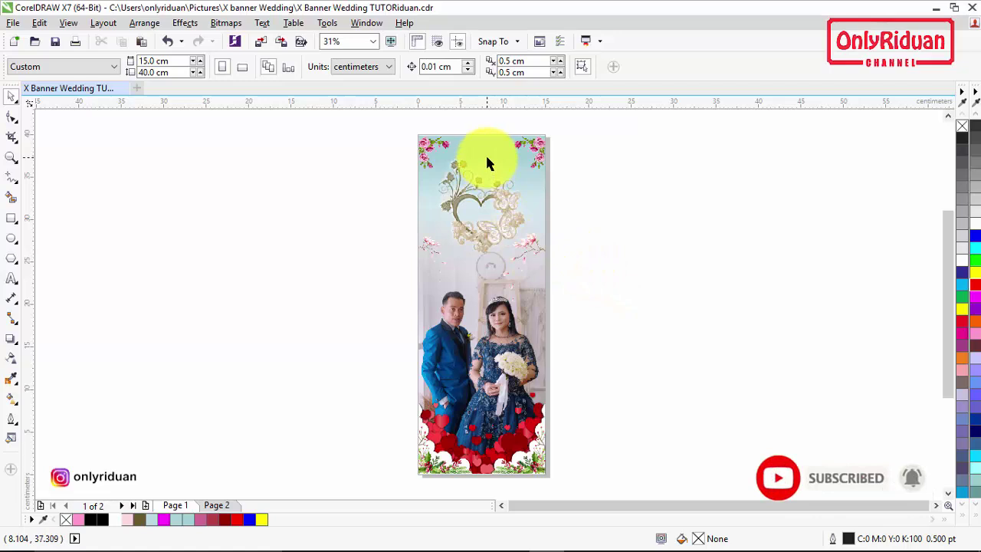
Step: Add the artistic text "The Wedding", enlarge it to about 60 pt and place it centred at the top of the banner
click(12, 278)
click(275, 190)
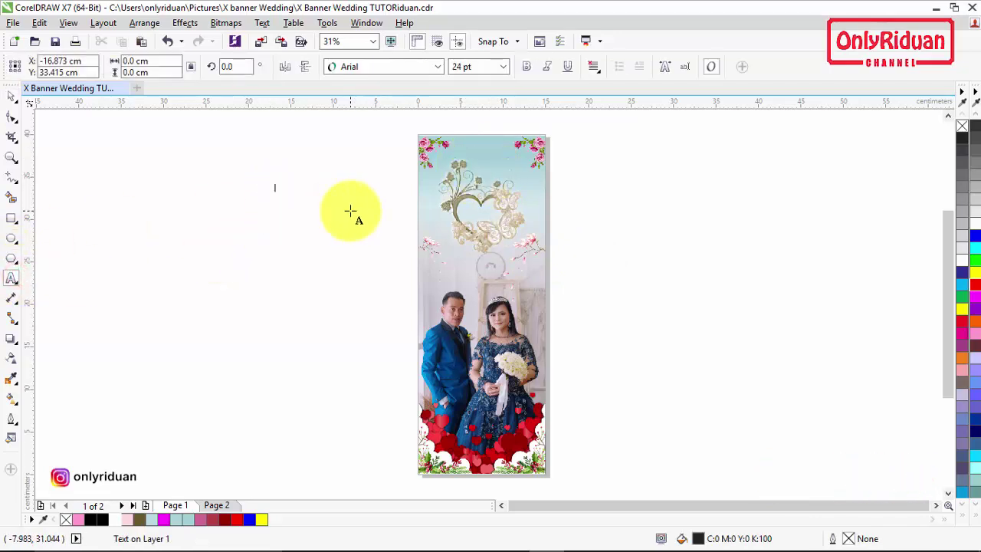
text(The Wedding)
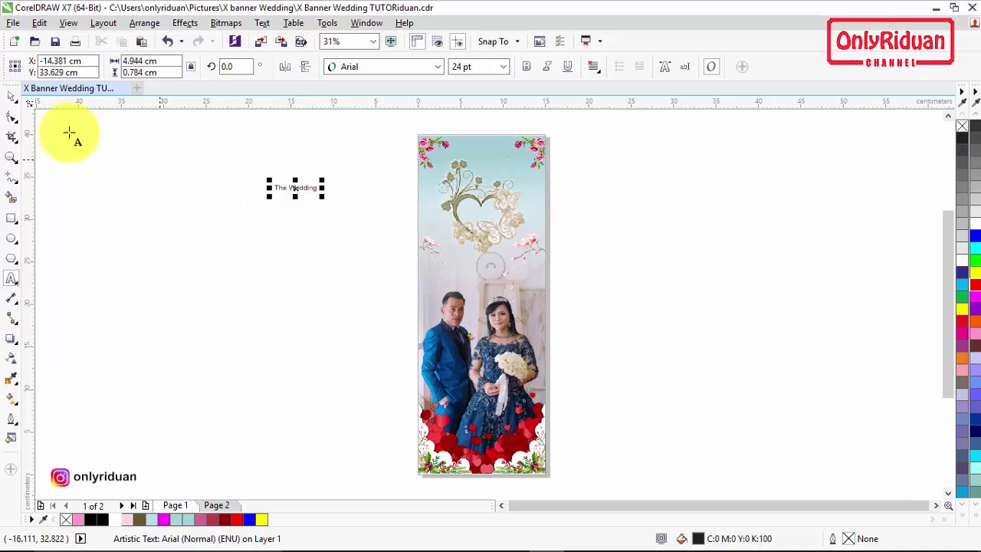
click(12, 95)
drag(324, 196, 484, 157)
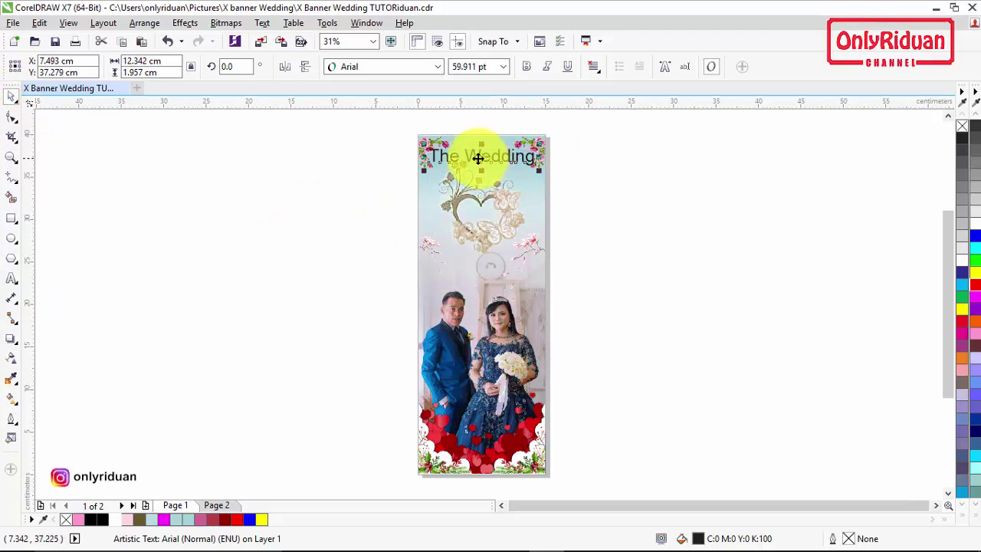
Step: Change the "The Wedding" title's font to Undella and set its size to 68 pt
click(442, 68)
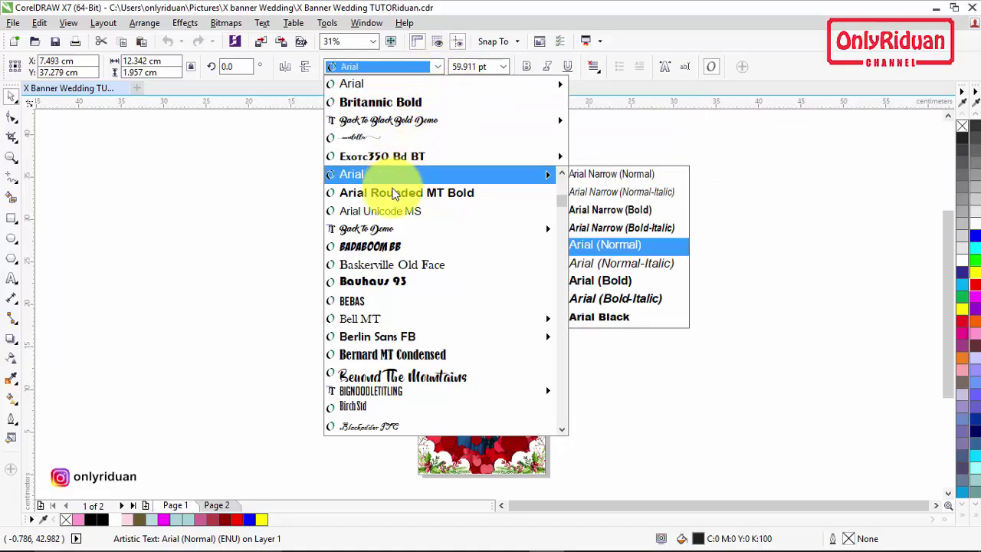
mouse_move(384, 183)
text(u)
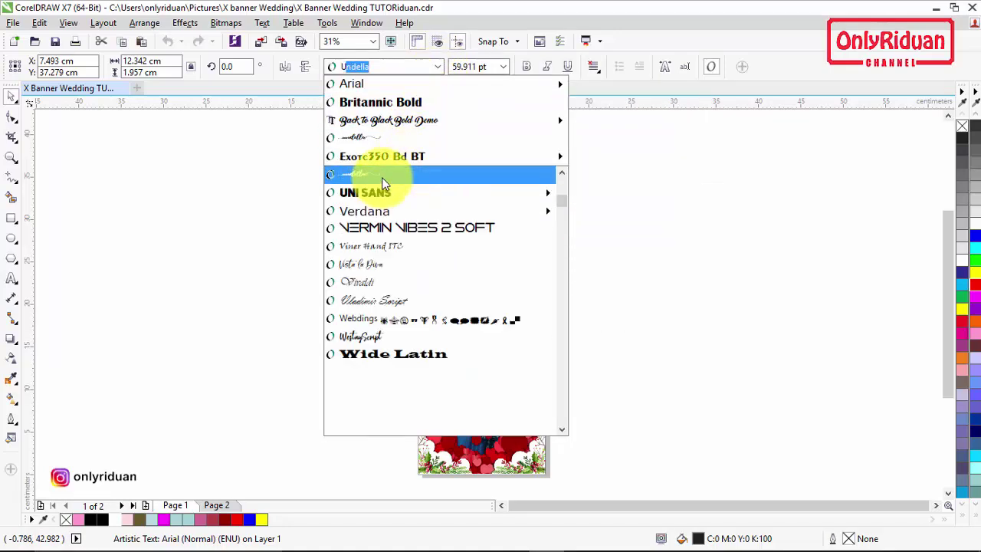
click(367, 176)
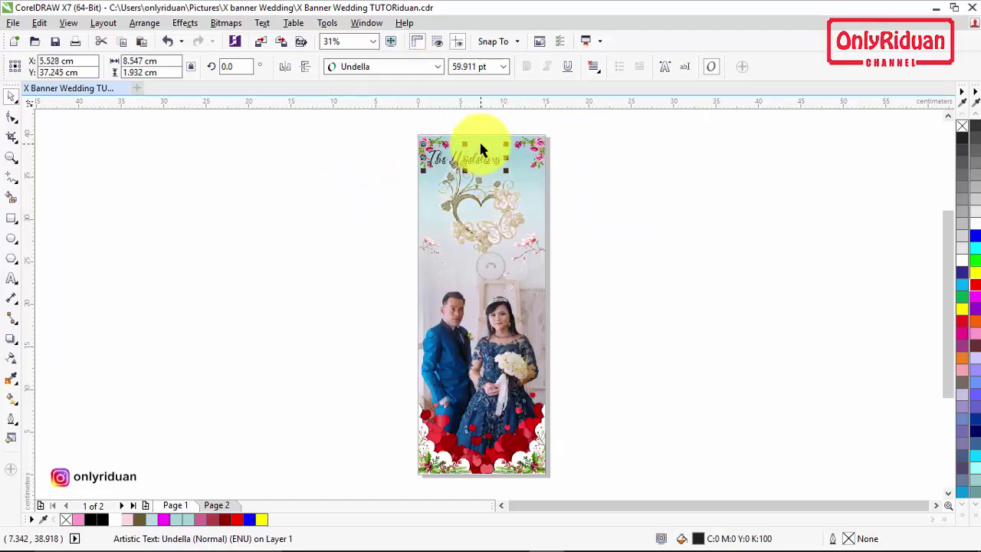
click(488, 68)
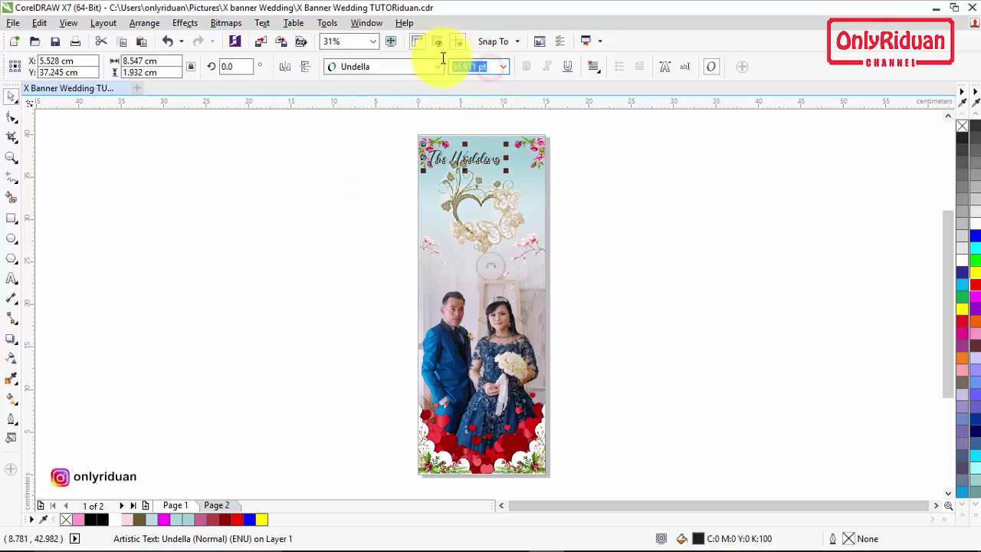
text(68)
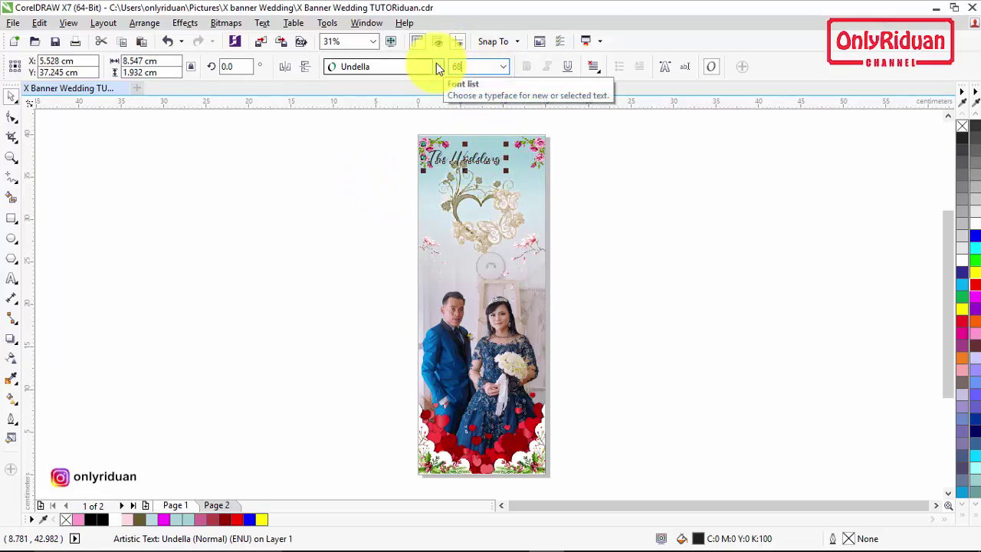
key(Return)
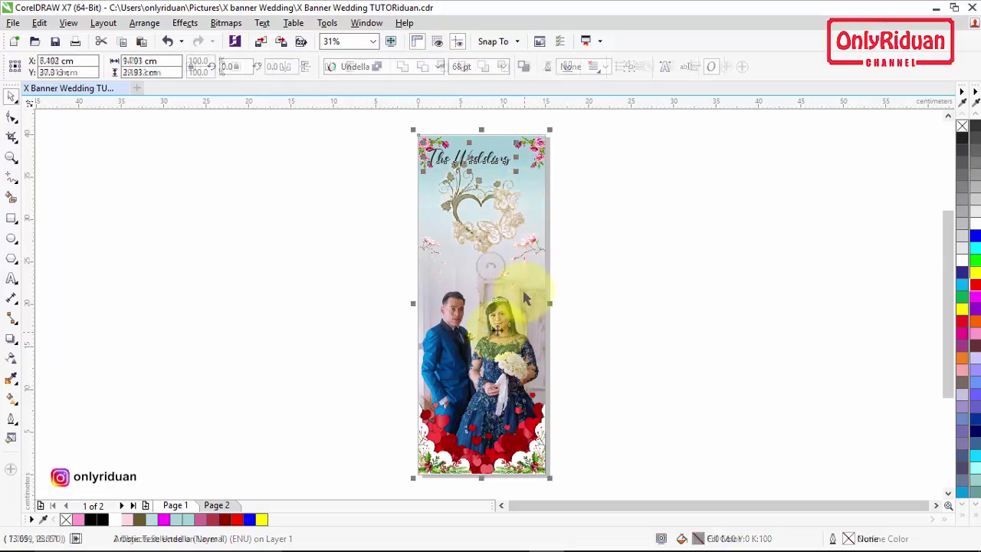
Step: Centre the "The Wedding" title horizontally on the banner's background frame
click(615, 301)
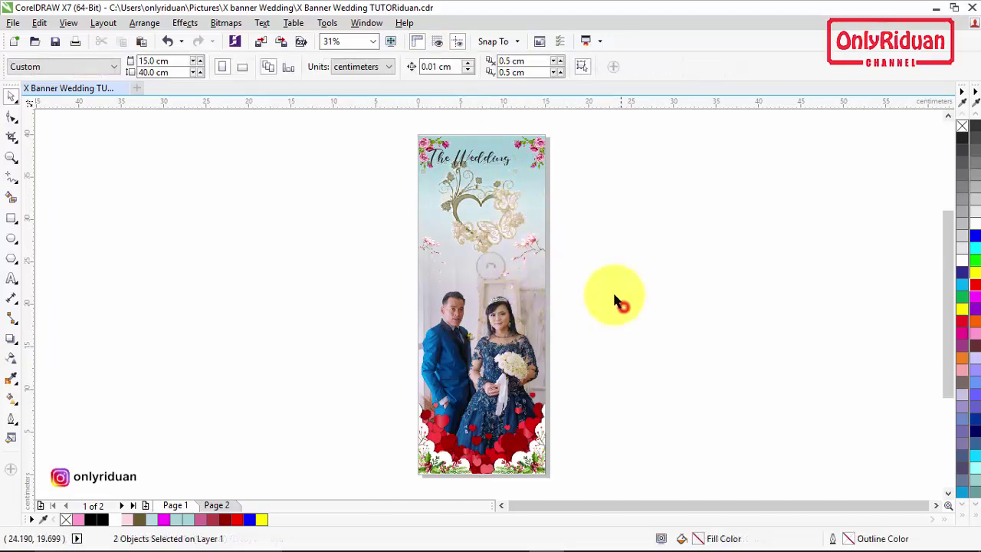
shift+click(492, 159)
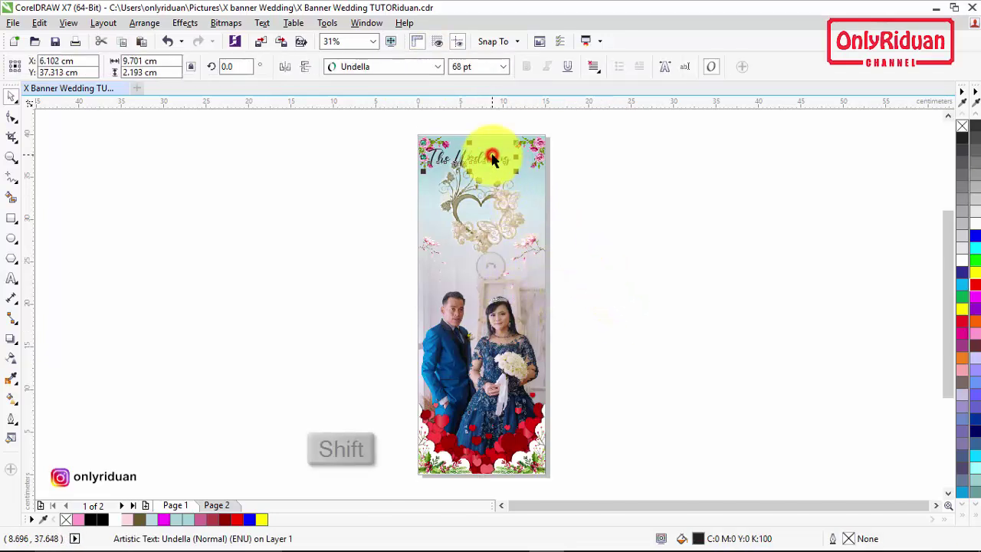
shift+click(481, 318)
key(c)
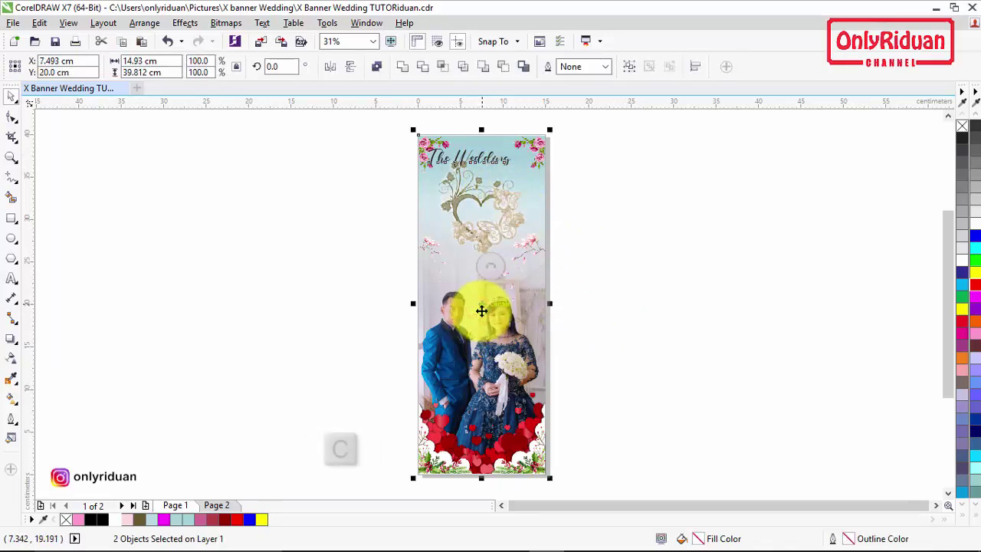
click(596, 221)
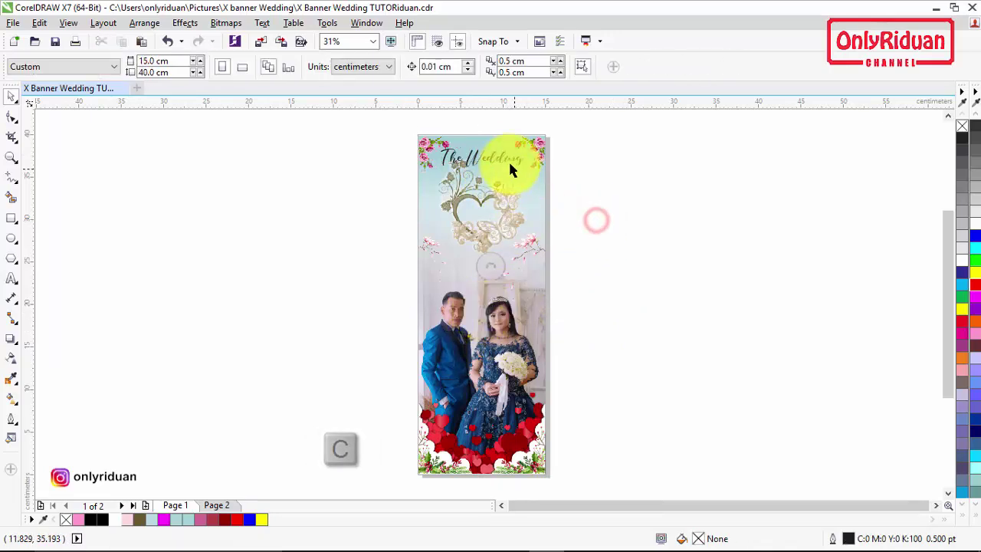
Step: Fill the "The Wedding" title with the olive-brown colour R102 G90 B41 from the document's colours
click(505, 159)
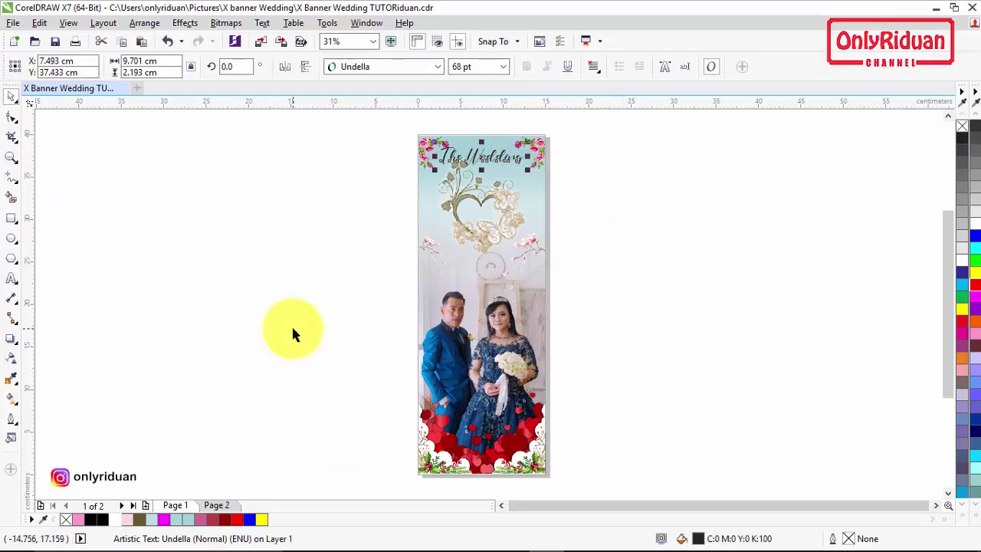
click(139, 520)
click(590, 233)
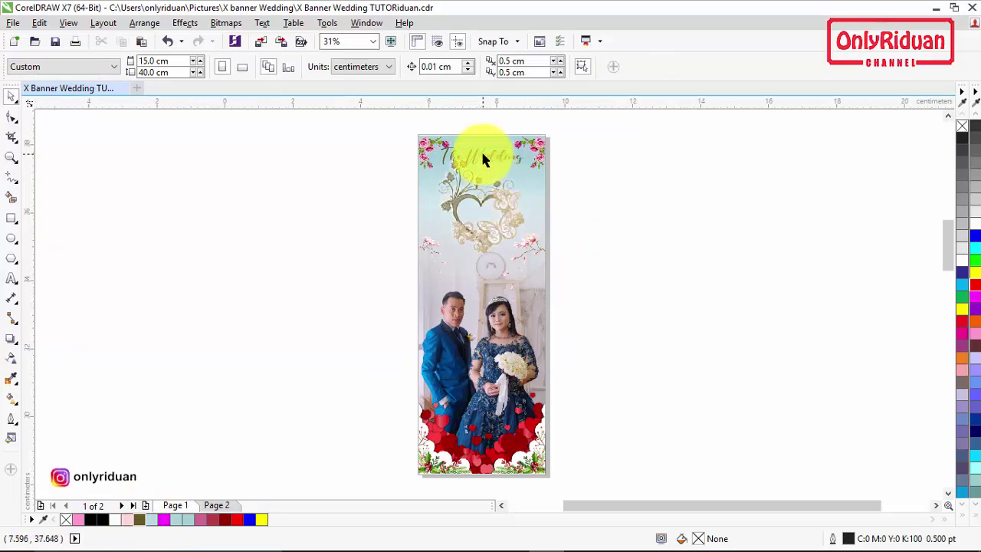
Step: Apply a Small Glow drop shadow to the "The Wedding" title and set the shadow colour to white
scroll(489, 164, up, 3)
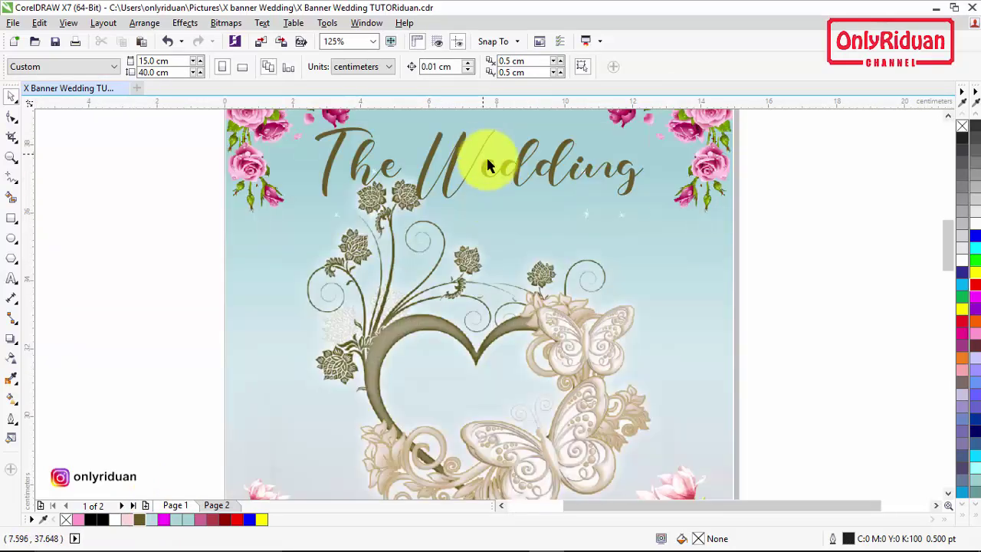
click(948, 116)
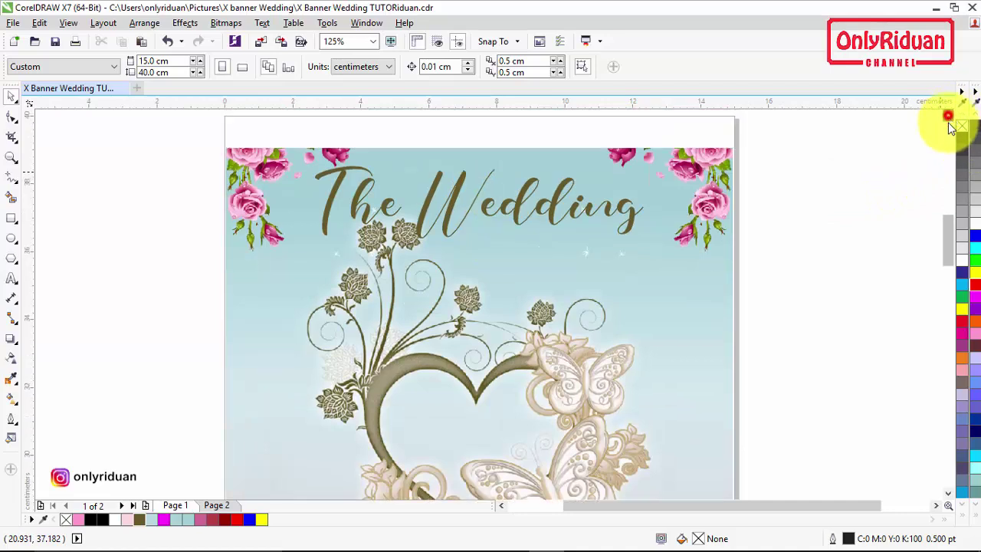
click(557, 212)
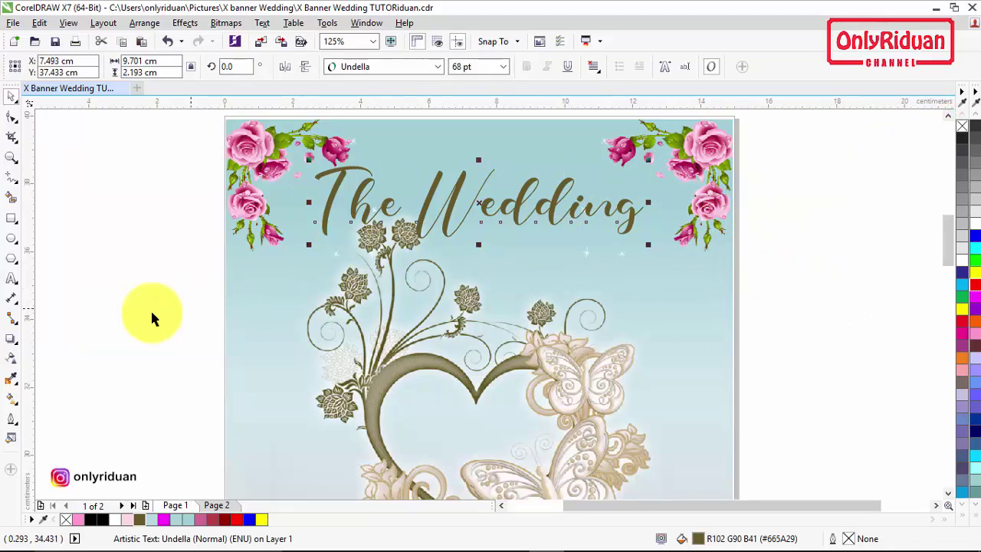
click(7, 345)
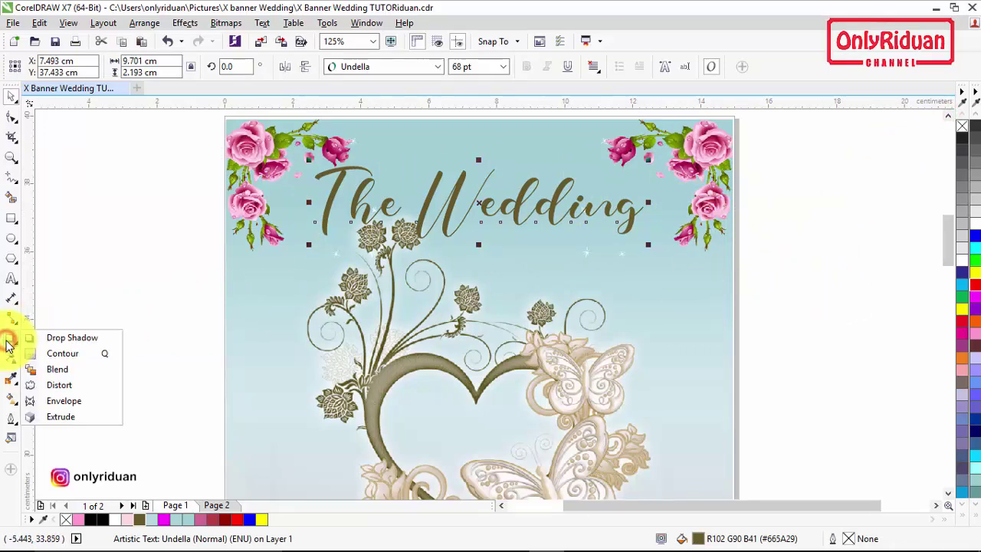
click(48, 337)
click(70, 72)
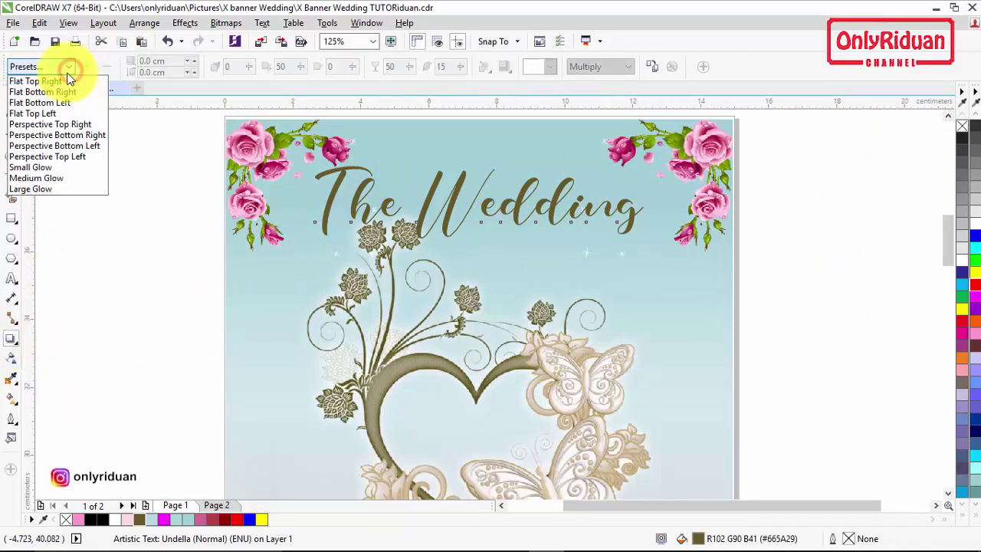
click(52, 168)
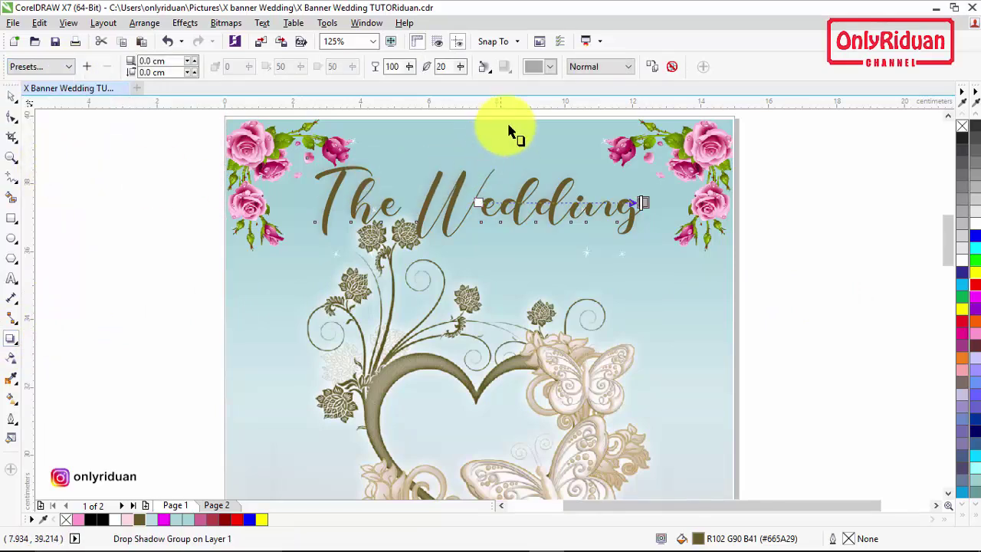
click(550, 66)
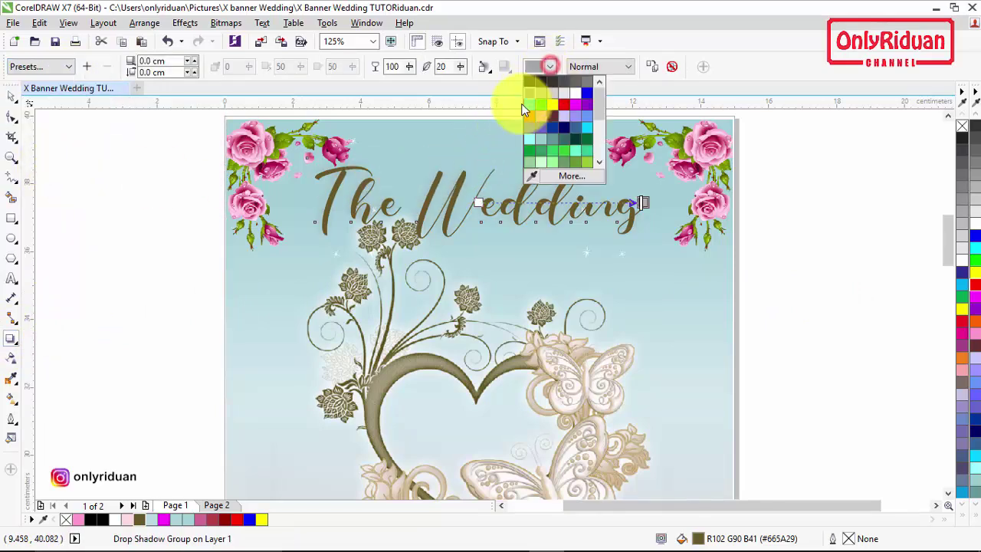
click(575, 93)
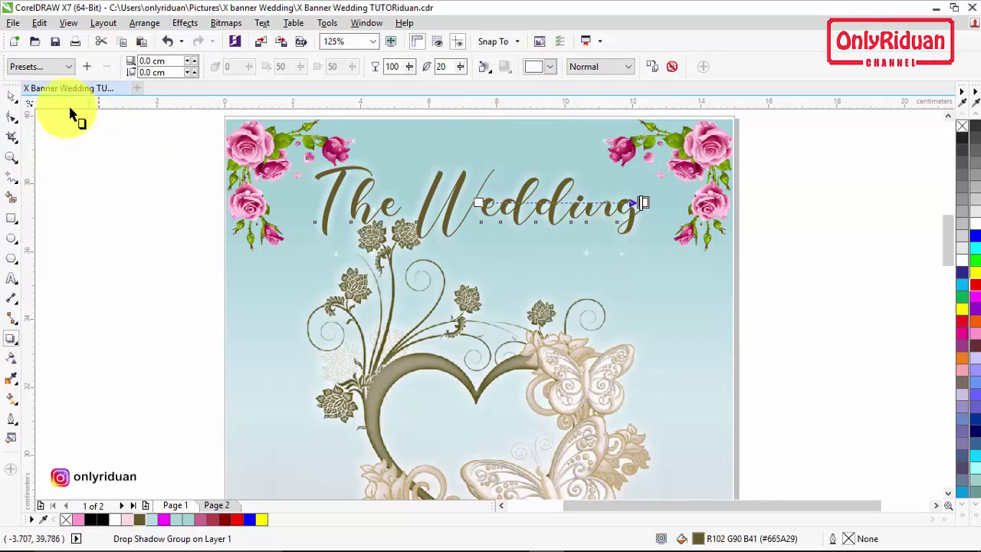
click(12, 96)
click(87, 166)
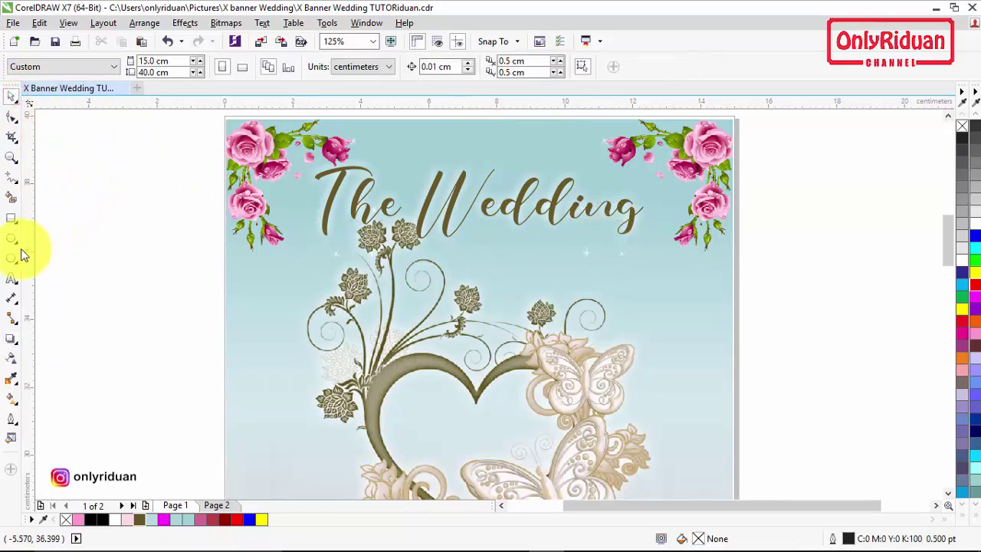
Step: Add the artistic text "11 Oktober 2020" below the title's second word
click(11, 278)
click(493, 267)
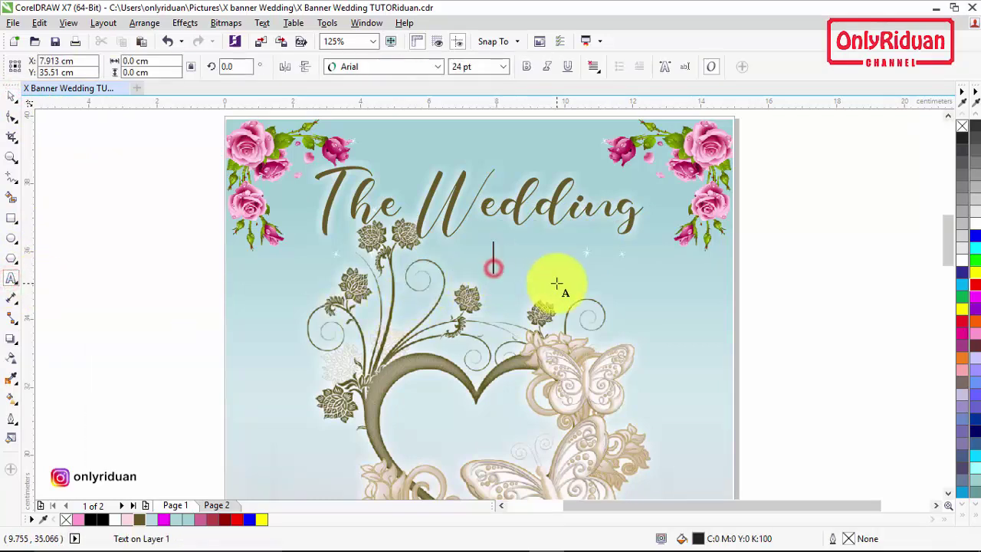
text(11 Oktober 2020)
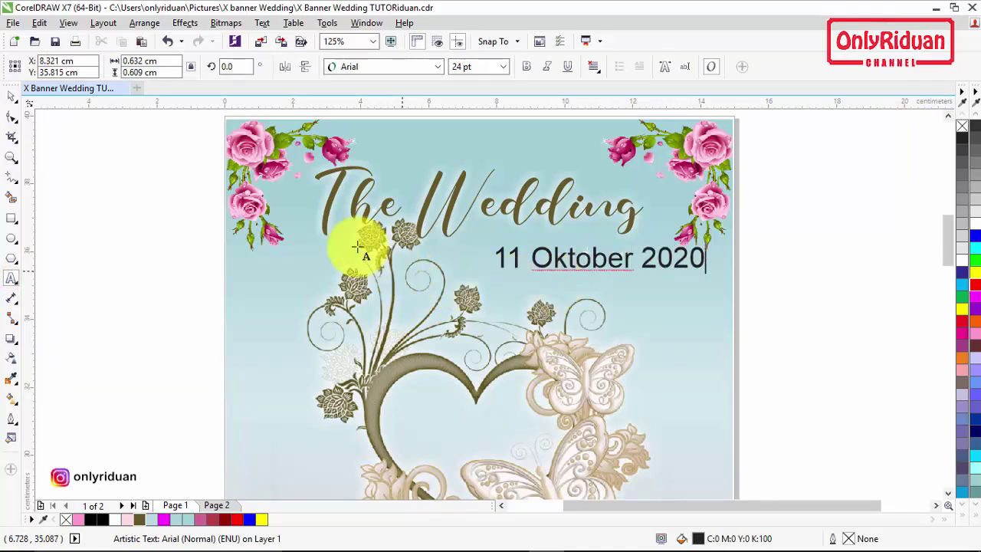
click(10, 99)
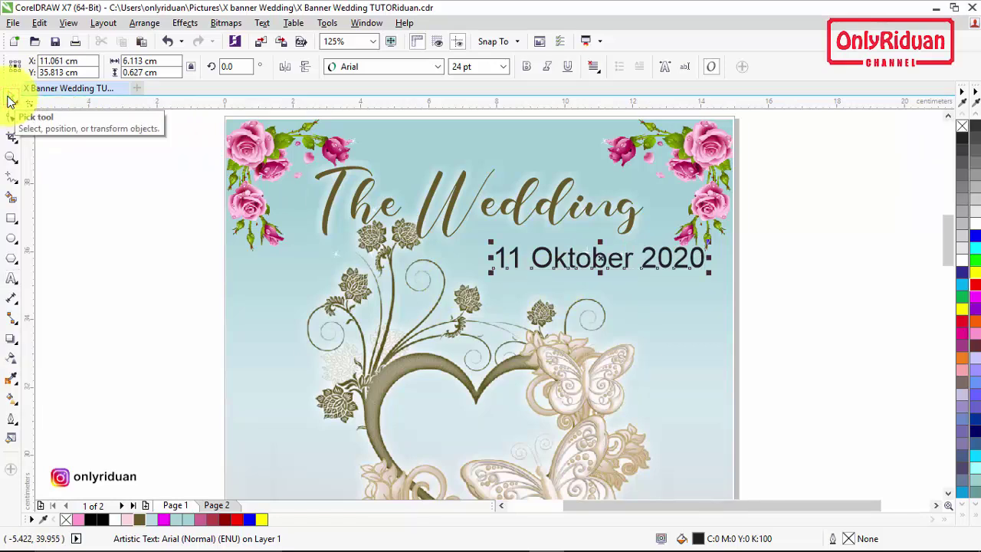
Step: Shrink the date text to about 13 pt, make it bold italic and place it just under "Wedding"
drag(710, 274, 624, 287)
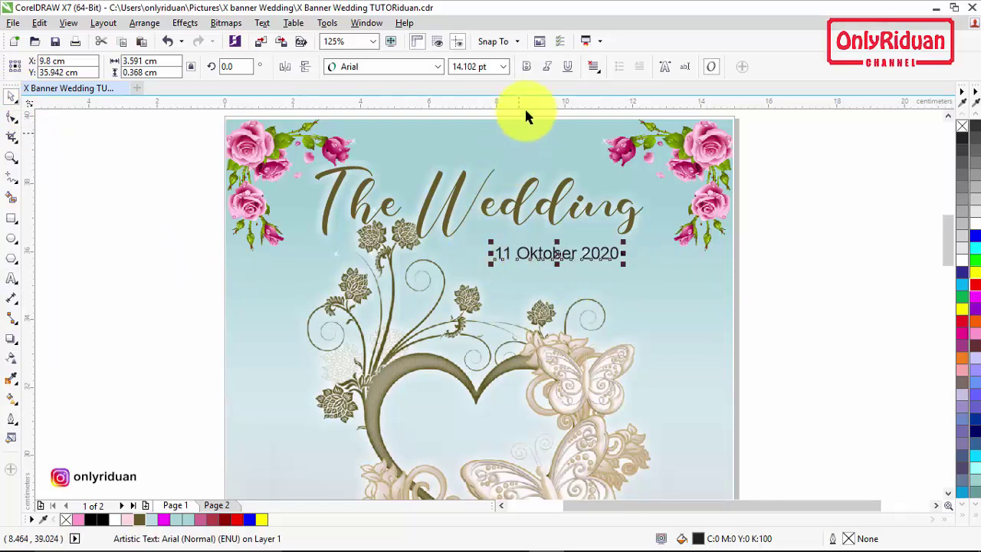
click(527, 67)
click(546, 66)
drag(558, 253, 549, 239)
mouse_move(485, 246)
mouse_down()
mouse_move(466, 245)
mouse_move(489, 247)
mouse_up()
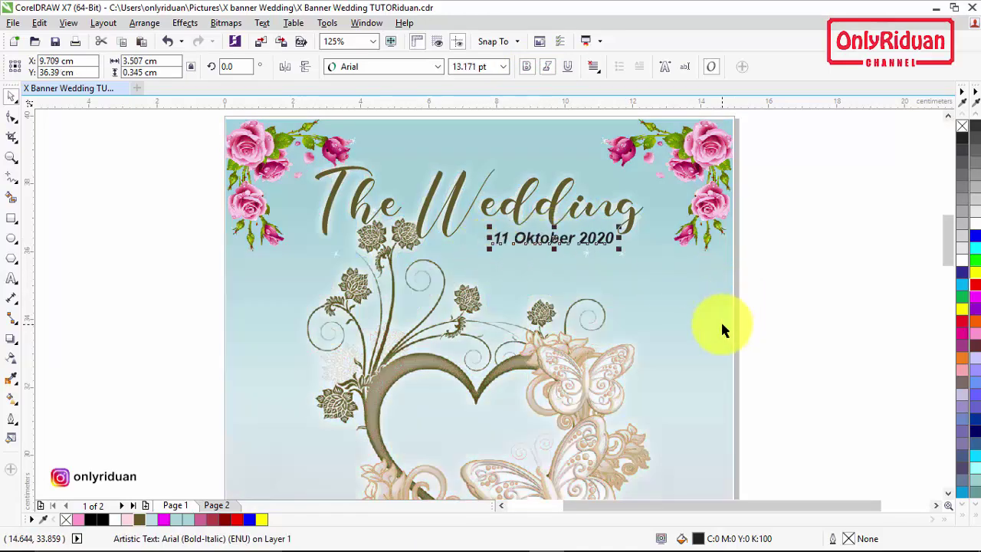
Step: Add the groom's and the bride's first names as two separate artistic texts beside the heart ornament, one above the other
click(951, 245)
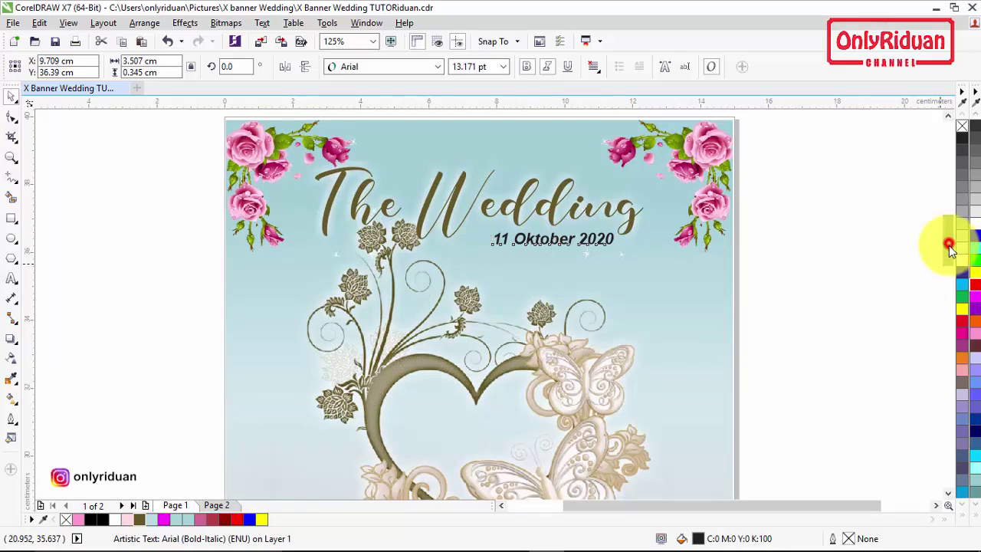
scroll(950, 245, down, 3)
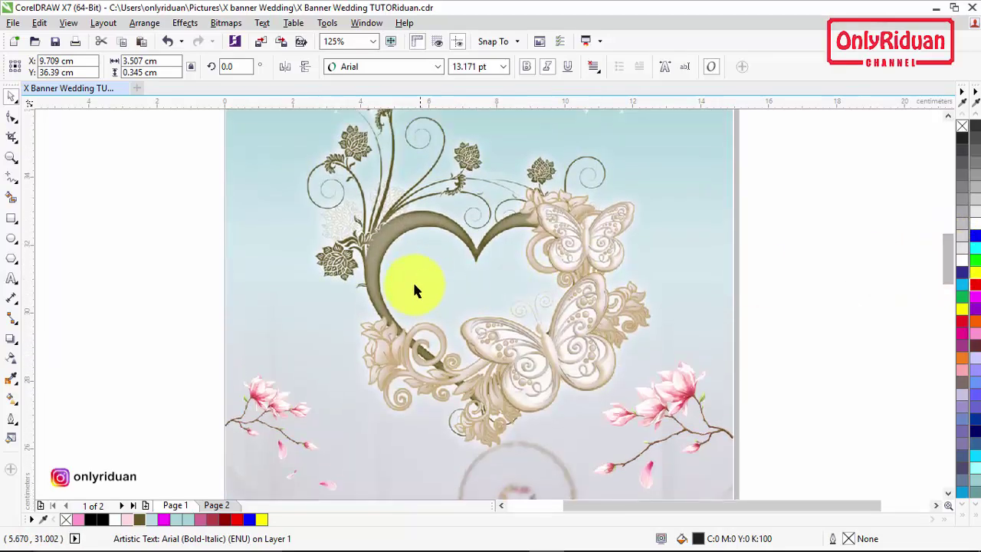
click(13, 279)
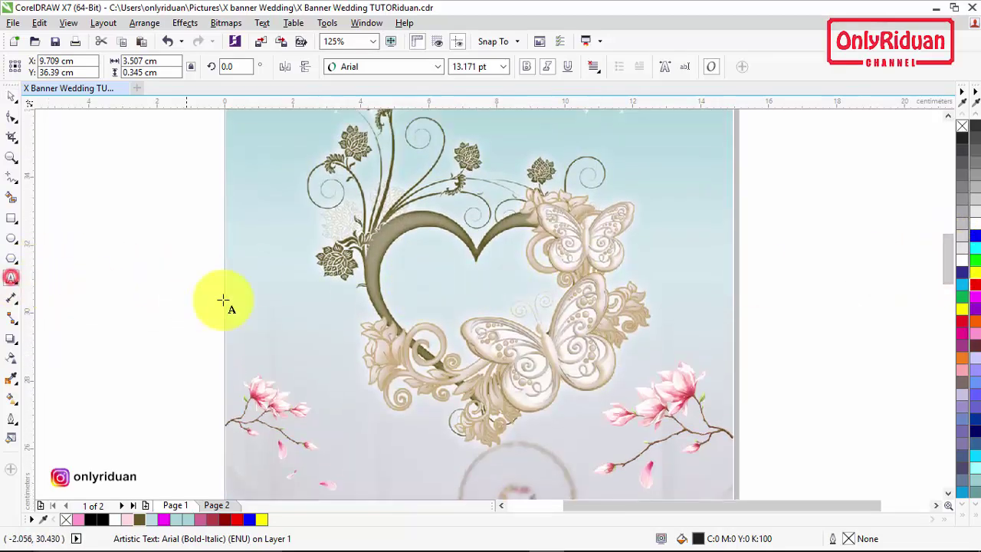
click(284, 244)
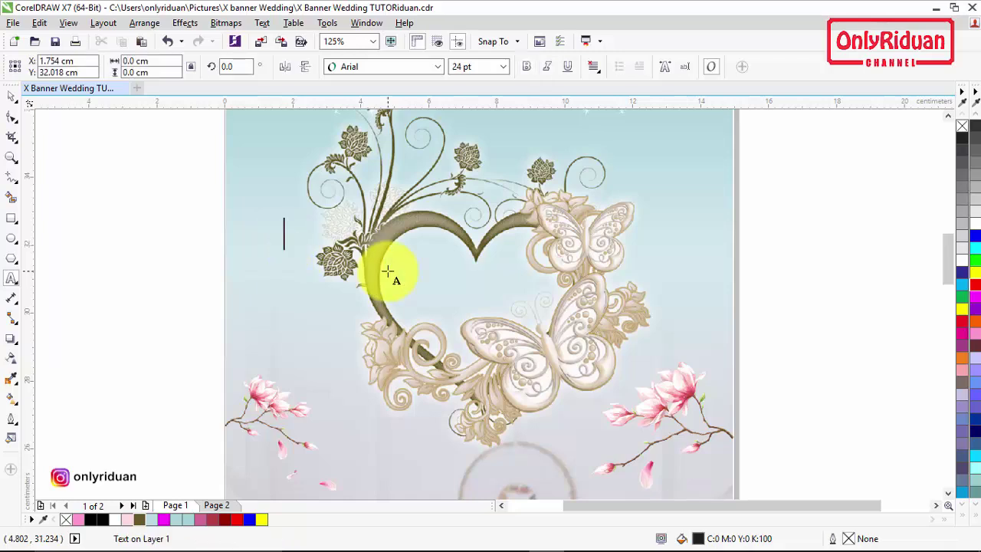
text(Antok)
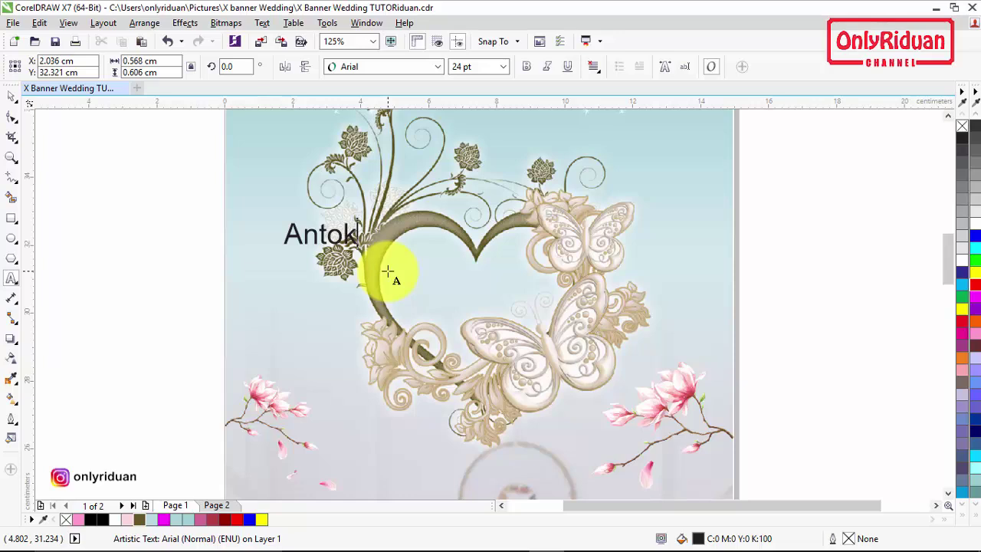
click(280, 339)
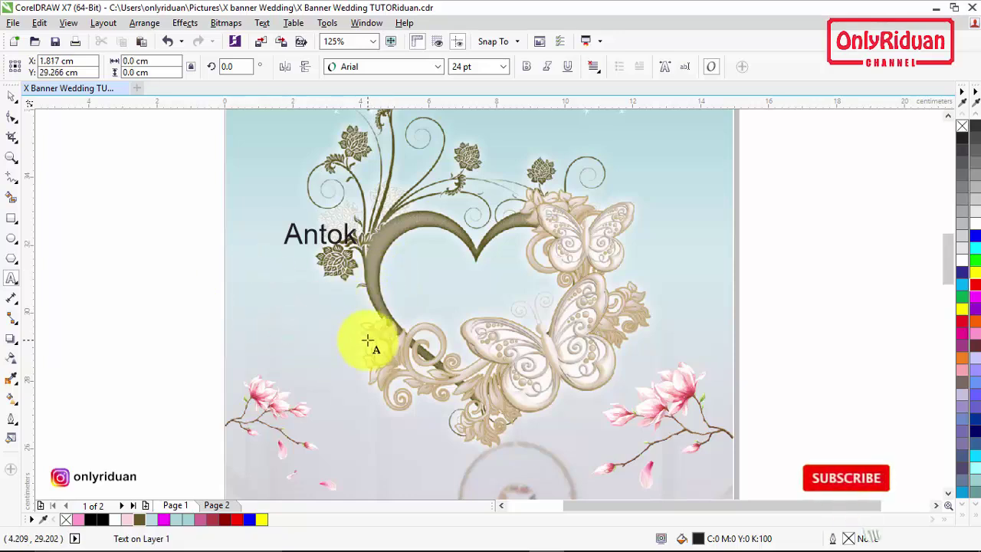
text(Emilia)
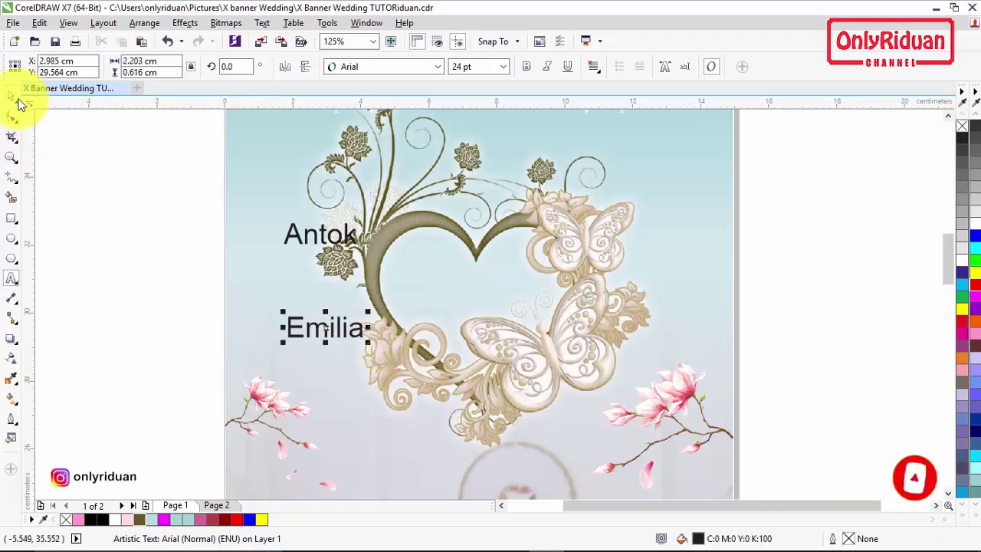
click(12, 96)
Step: Set both first names in the Undella font and enlarge them together to about 45.6 pt
drag(174, 202, 447, 374)
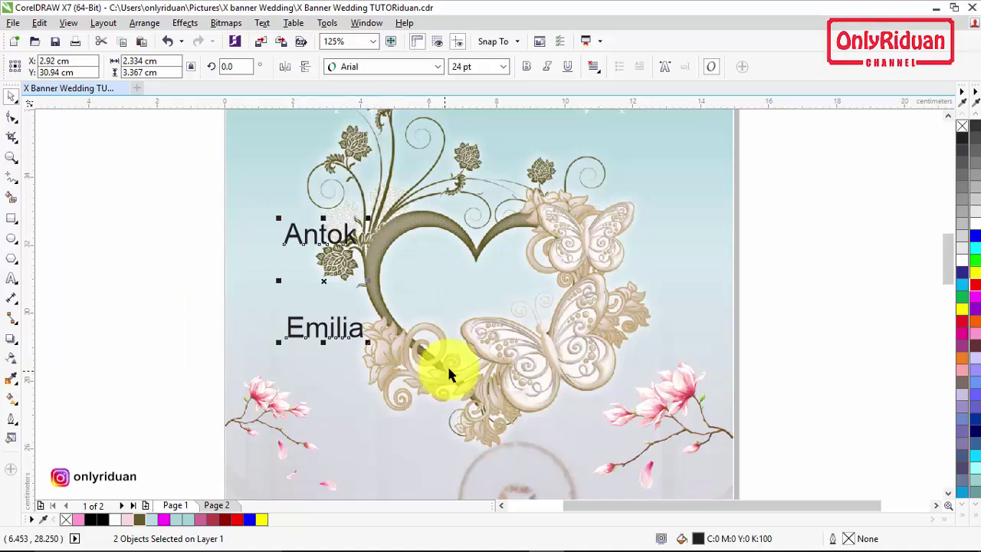
click(438, 68)
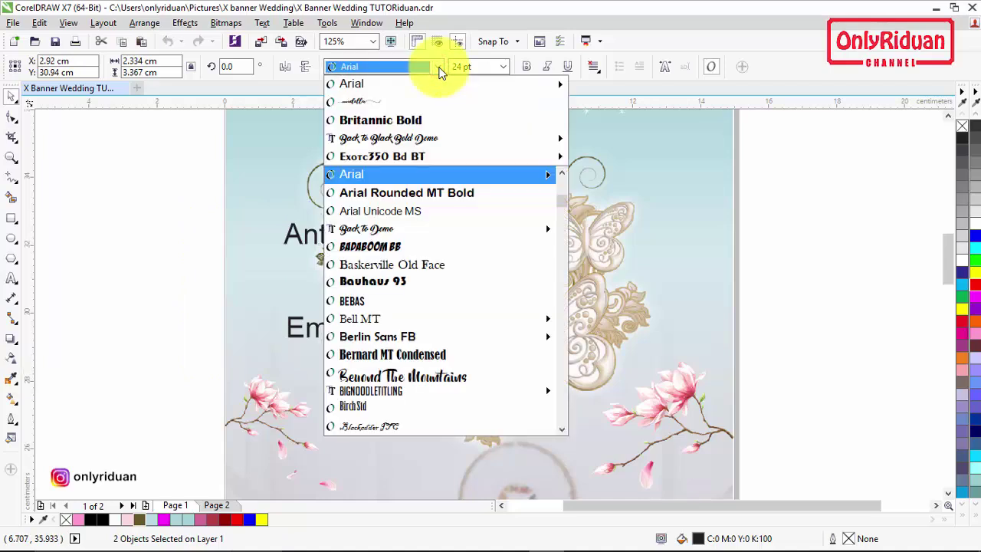
click(387, 101)
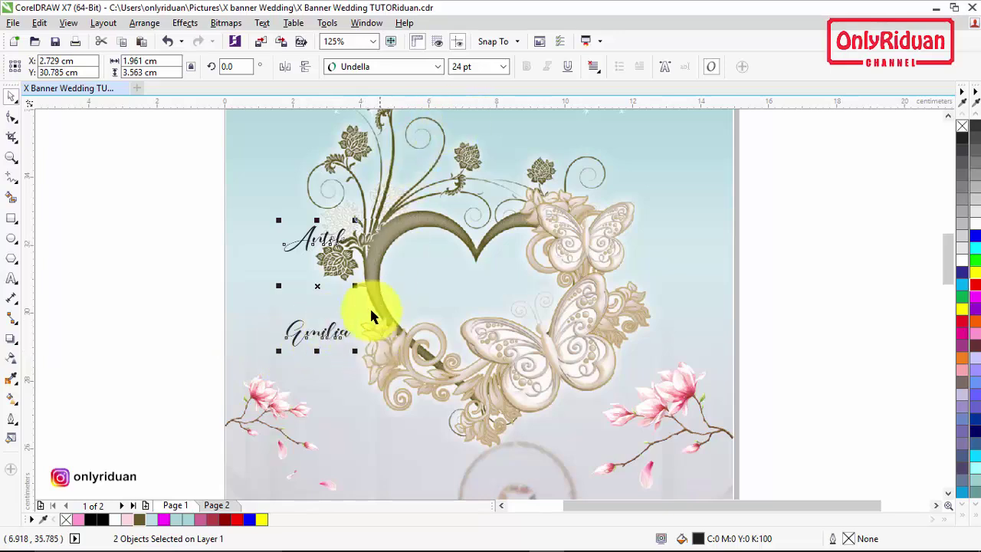
drag(357, 349, 457, 435)
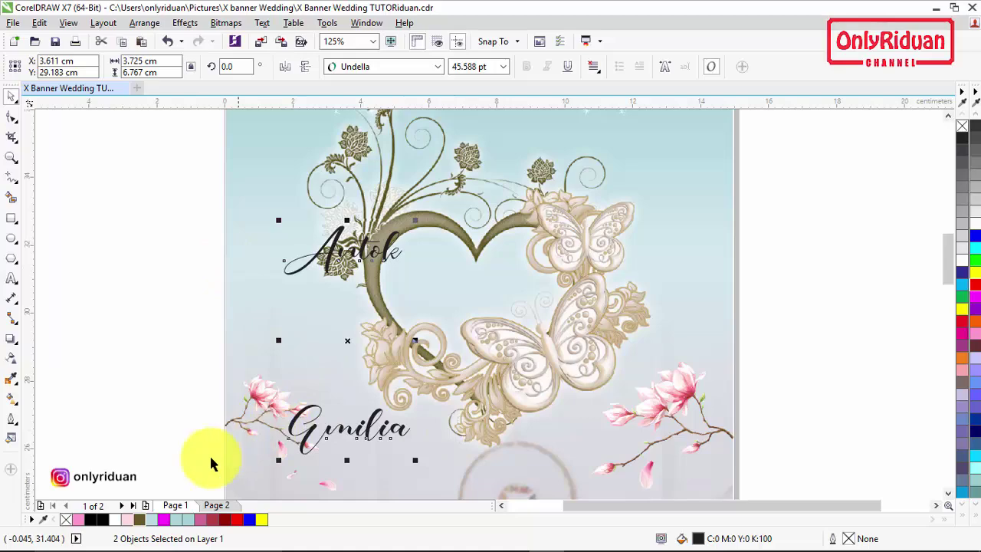
Step: Fill both names with olive brown (#665A29) and place them inside the heart, the bride's below and slightly right of the groom's
click(141, 520)
click(161, 296)
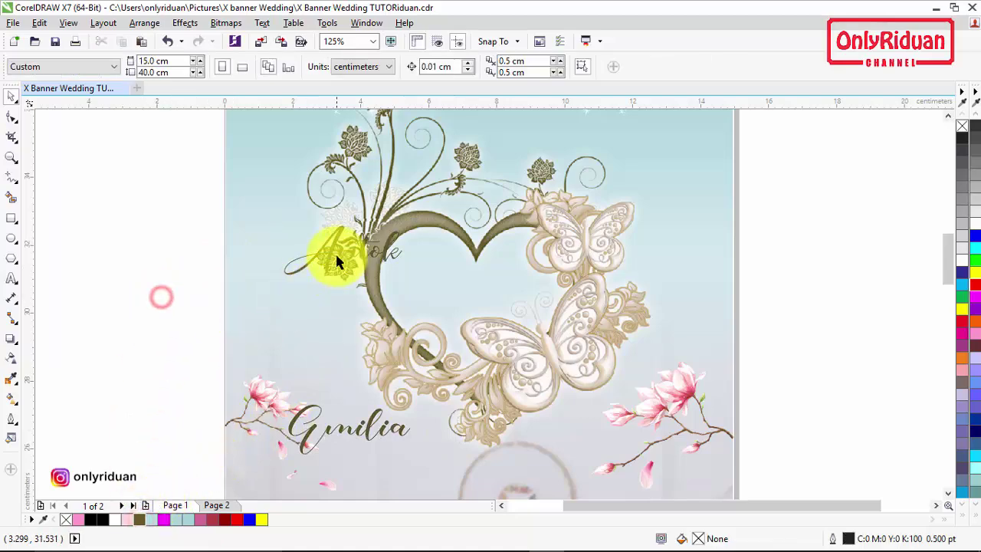
drag(331, 262, 429, 282)
drag(347, 432, 508, 318)
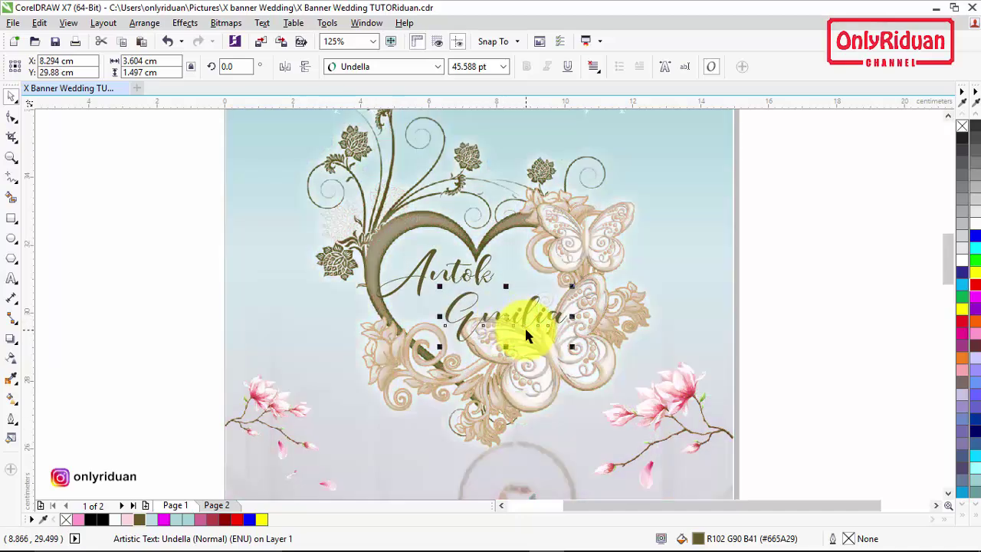
Step: Duplicate the bride's name beside the upper butterfly and replace the copy's text with "&"
drag(657, 245, 637, 253)
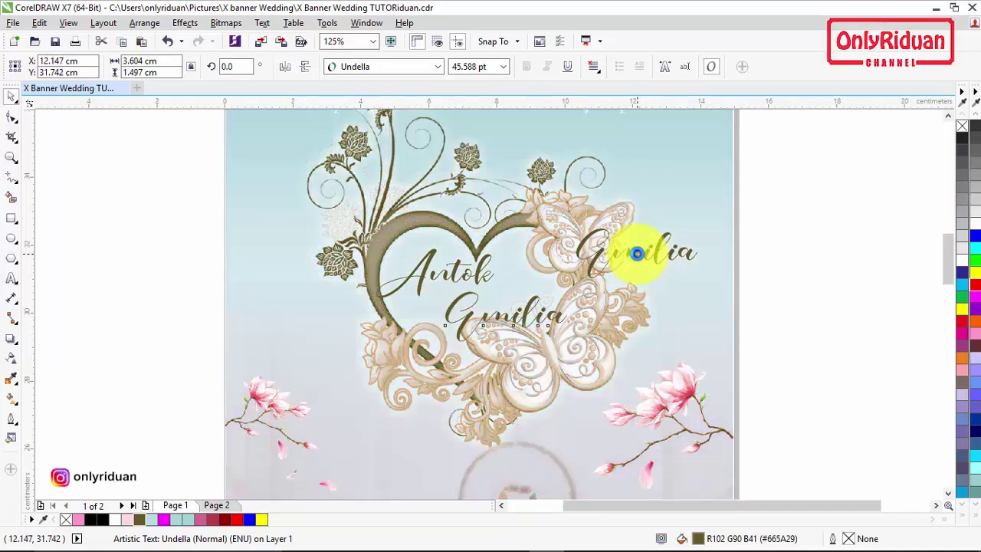
click(12, 279)
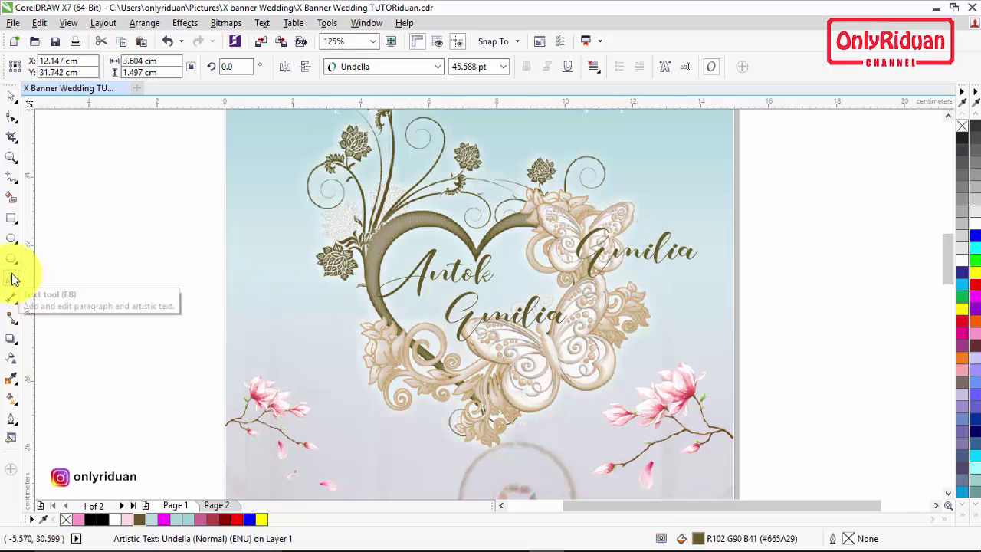
key(BackSpace)
key(BackSpace)
key(BackSpace)
key(BackSpace)
key(BackSpace)
key(BackSpace)
key(BackSpace)
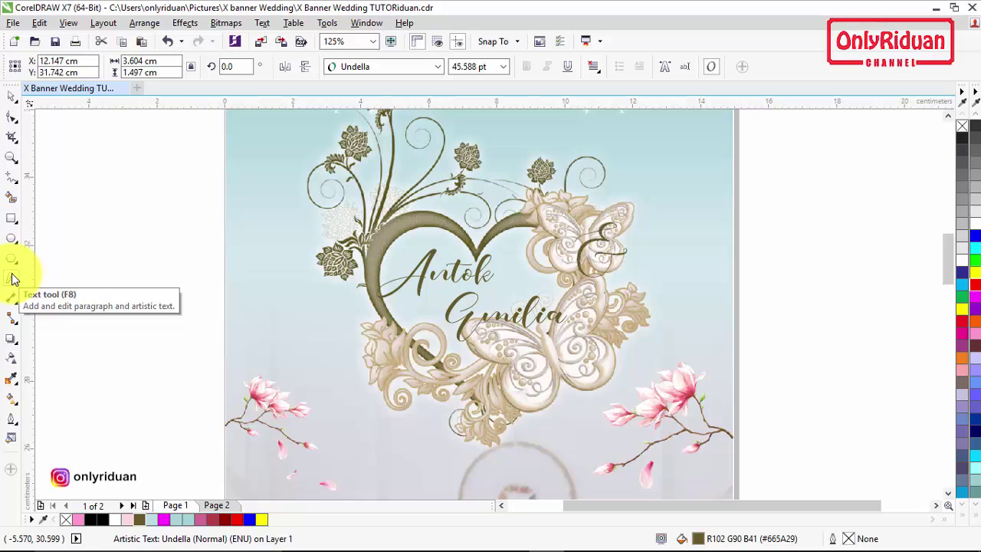
text(G)
Step: Shrink the "&", place it between the two names and fill it black
click(10, 98)
drag(633, 218, 495, 289)
click(103, 519)
click(128, 329)
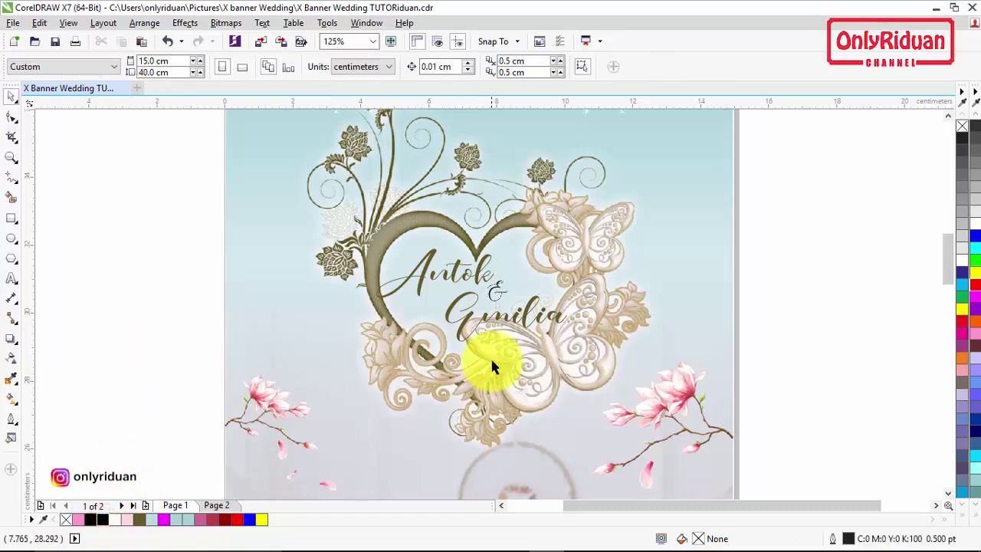
Step: Apply a Flat Bottom Left drop shadow to the groom's name and offset it about 0.08 cm straight down
click(13, 158)
drag(182, 213, 571, 391)
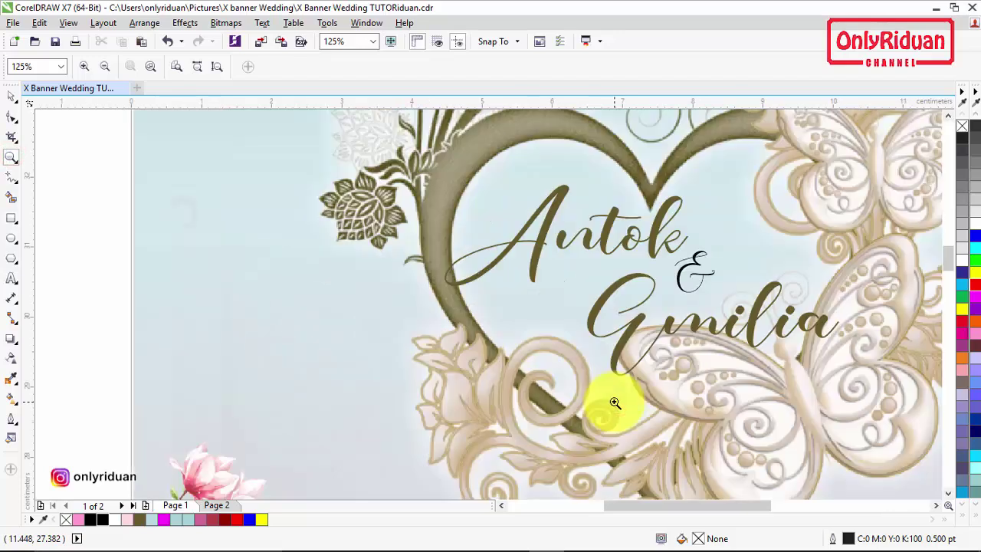
click(12, 97)
click(607, 251)
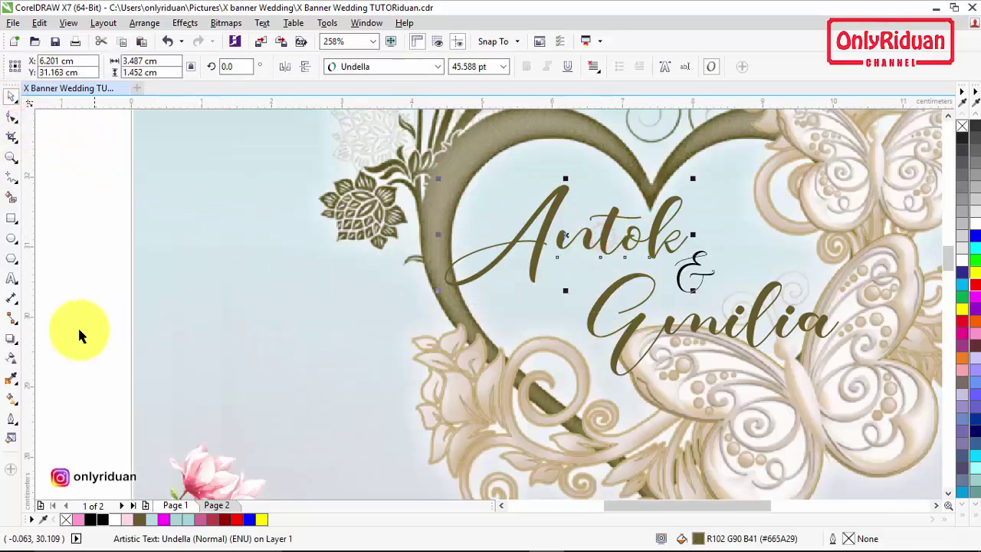
click(13, 338)
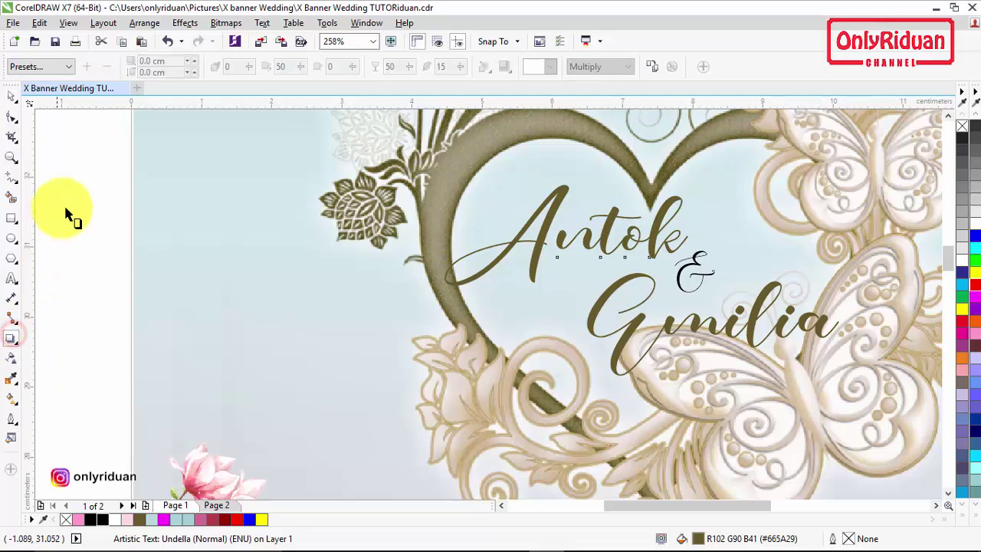
click(69, 67)
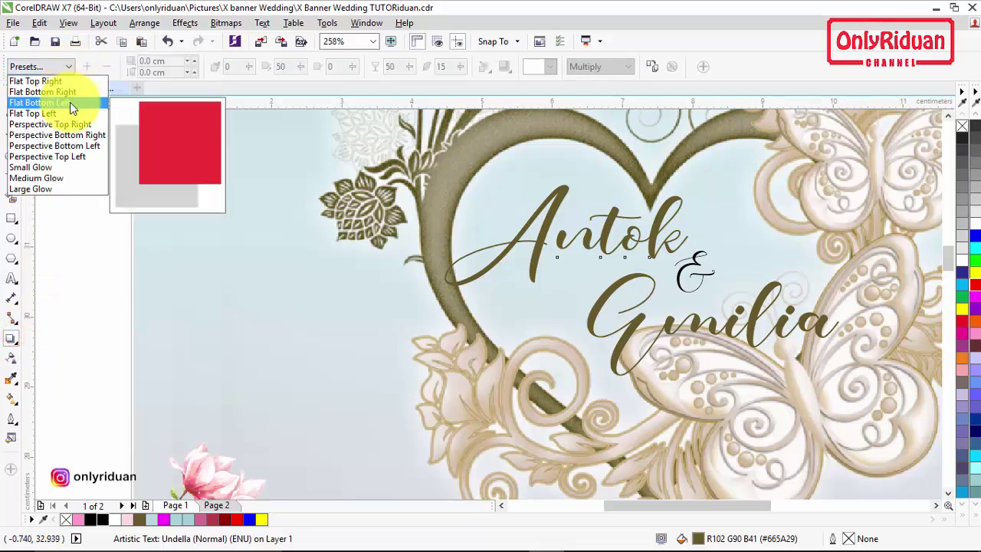
click(70, 103)
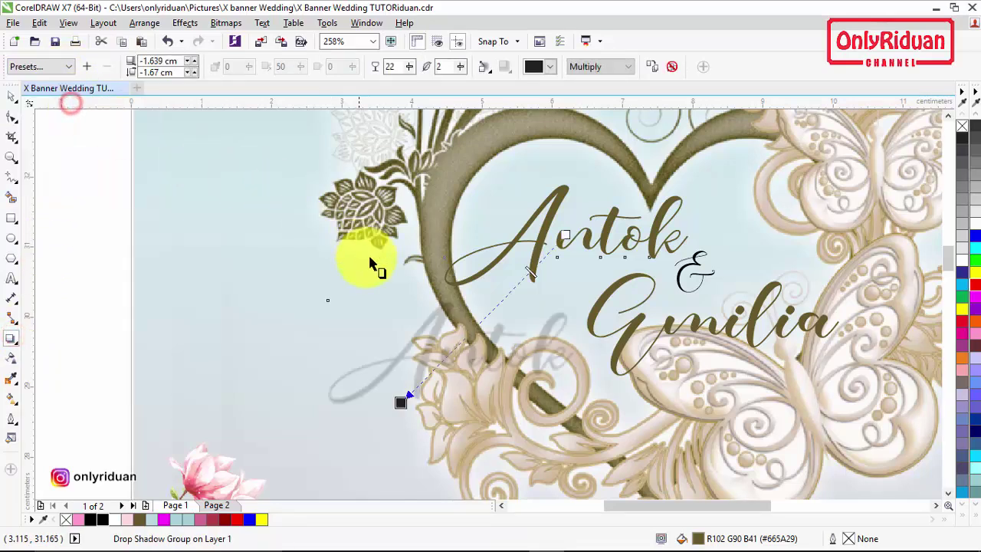
drag(398, 404, 567, 292)
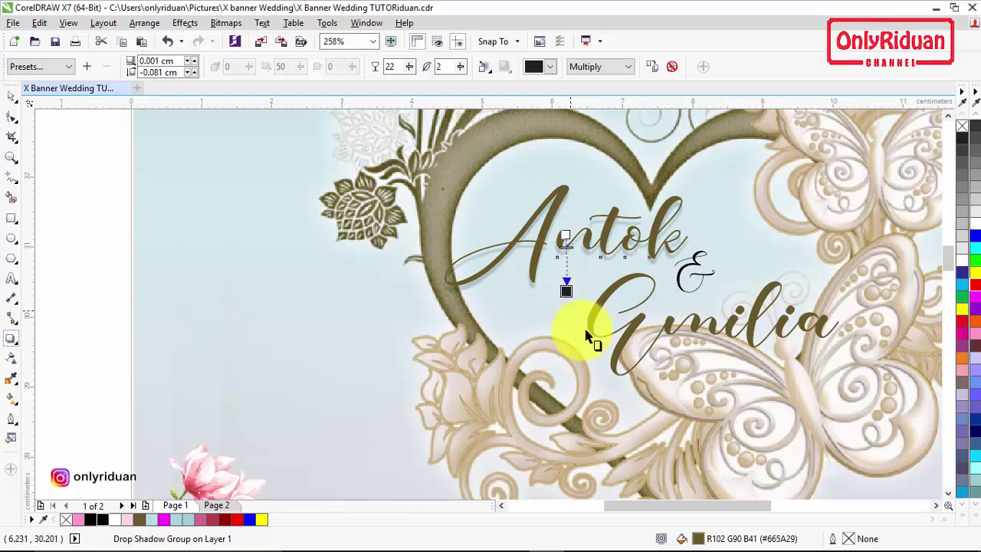
Step: Apply a Flat Bottom Left drop shadow to the bride's name, offset about 0.1 cm left and 0.08 cm down
click(635, 325)
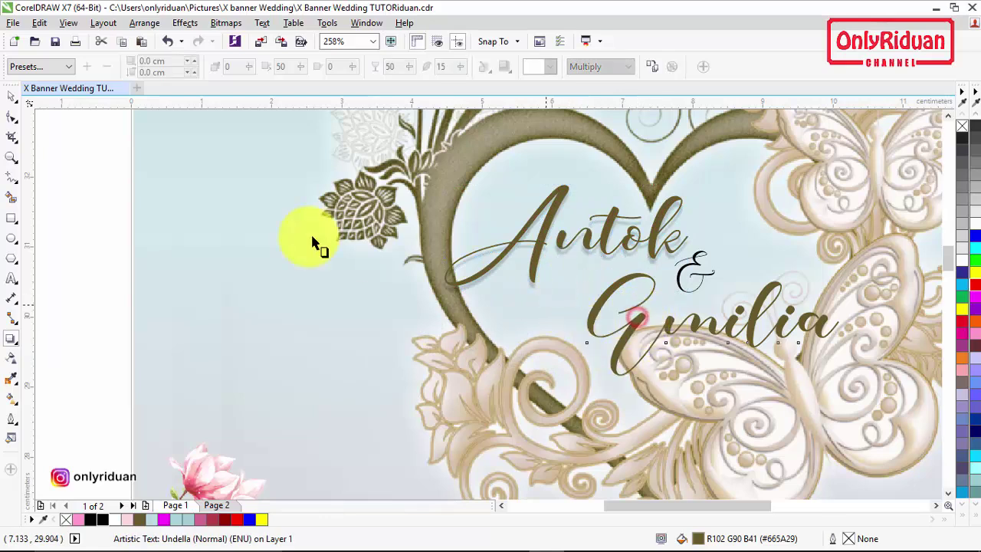
click(67, 66)
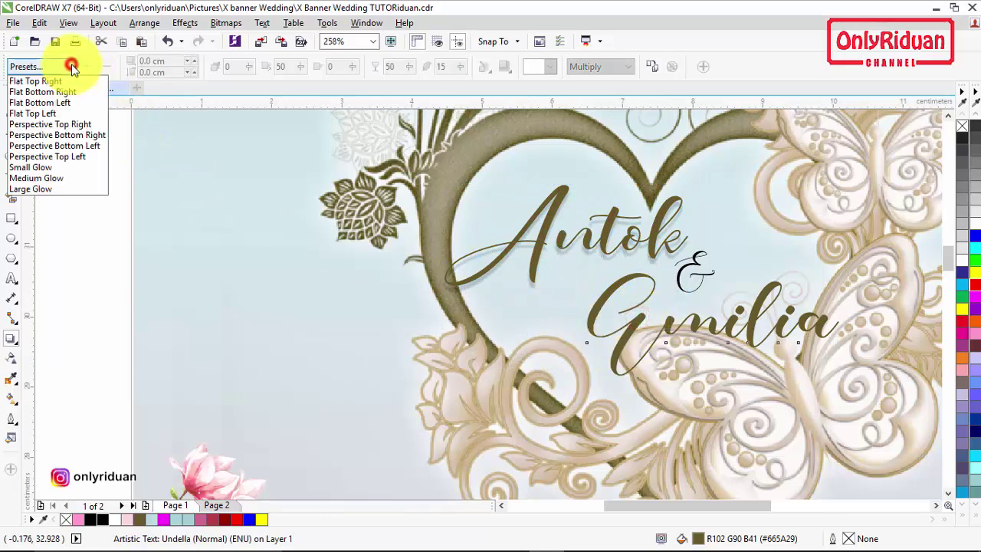
click(56, 107)
drag(544, 491, 636, 376)
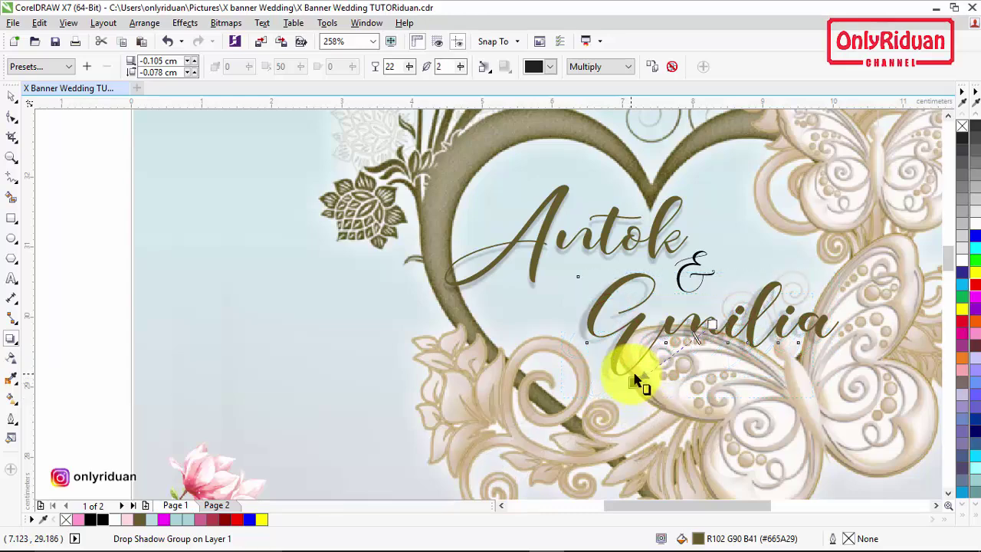
Step: Add the artistic text "Selamat Datang" above the couple's heads, below the heart ornament
scroll(510, 326, down, 2)
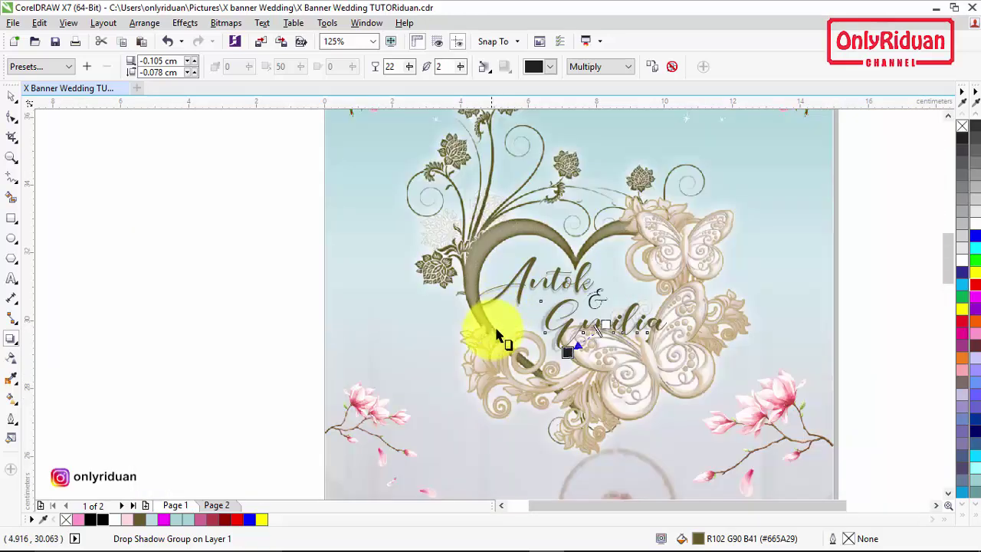
drag(947, 257, 954, 287)
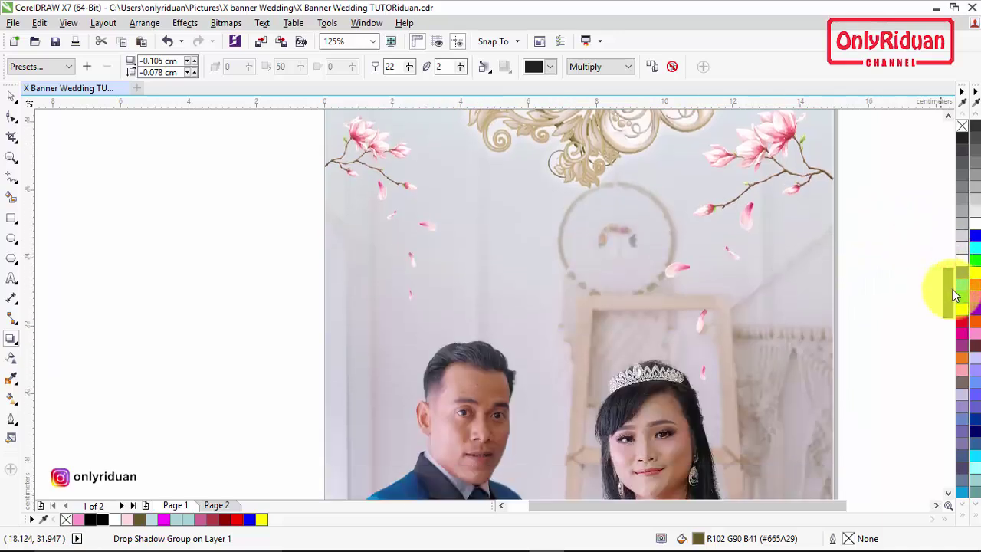
click(12, 279)
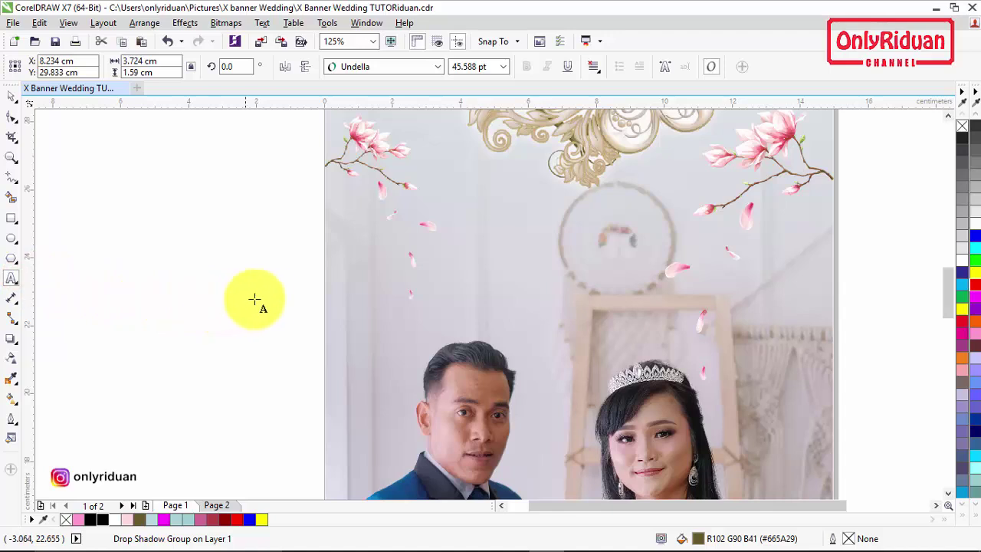
click(447, 268)
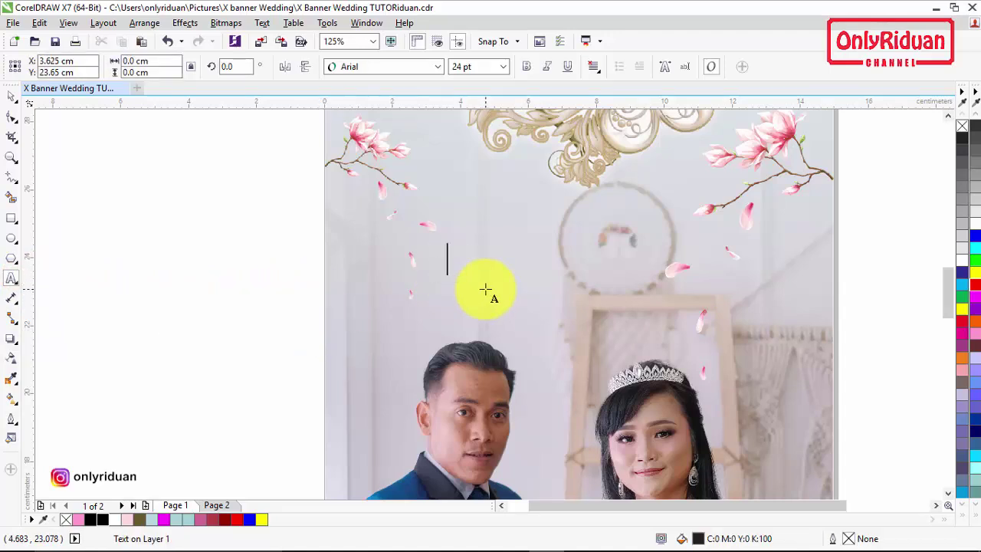
text(Selamat Datang)
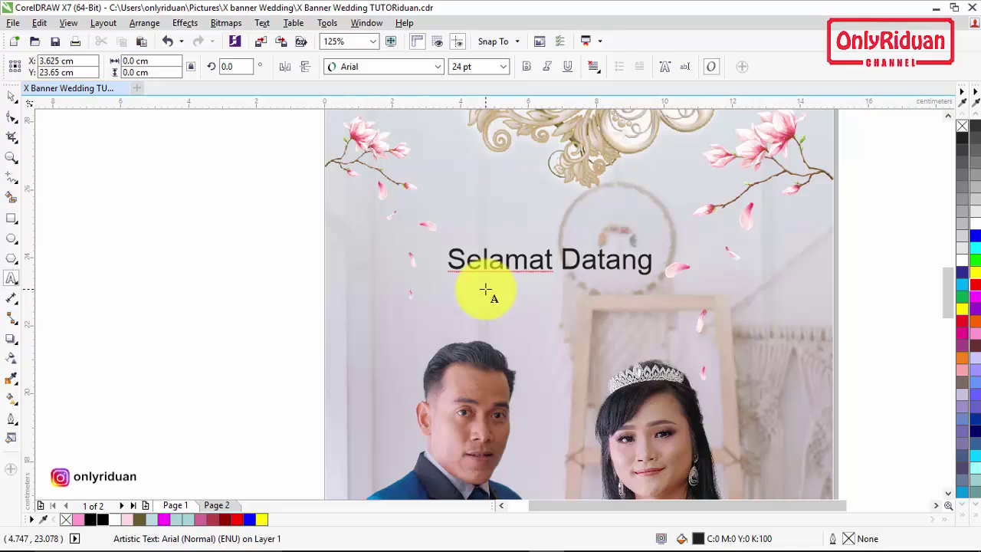
Step: Style "Selamat Datang" in Back to Black Bold Demo at about 47.7 pt, about 12 cm wide, with a dark red fill (#990100)
click(12, 96)
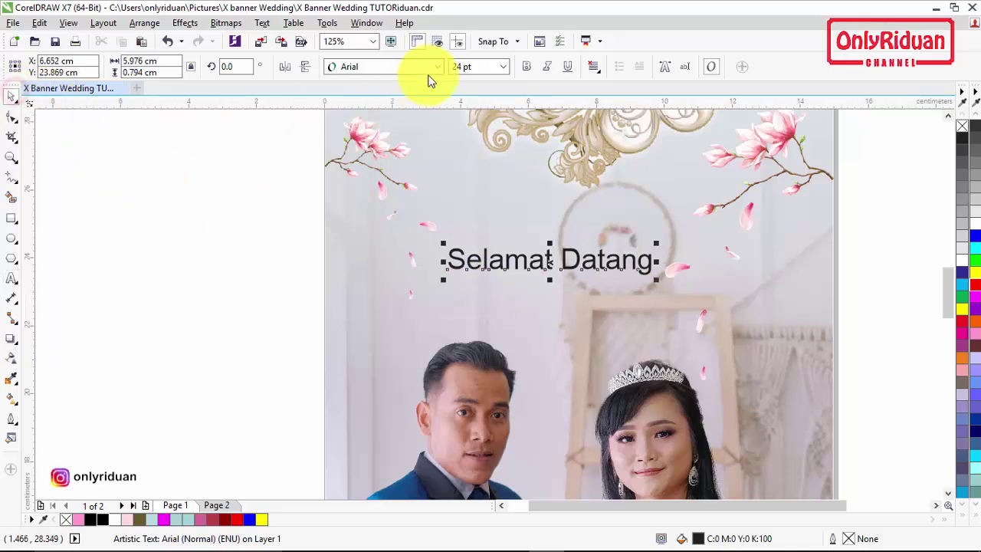
click(437, 67)
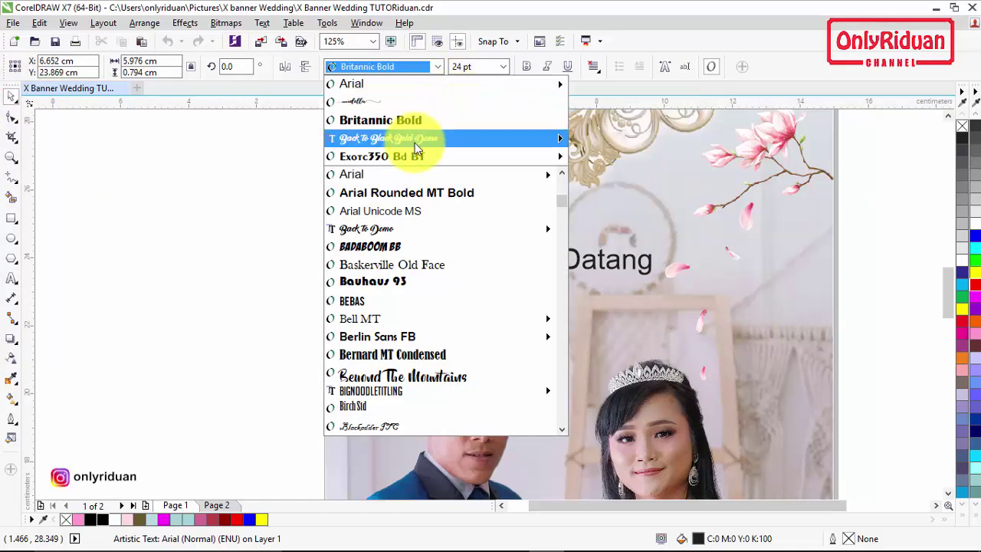
click(384, 139)
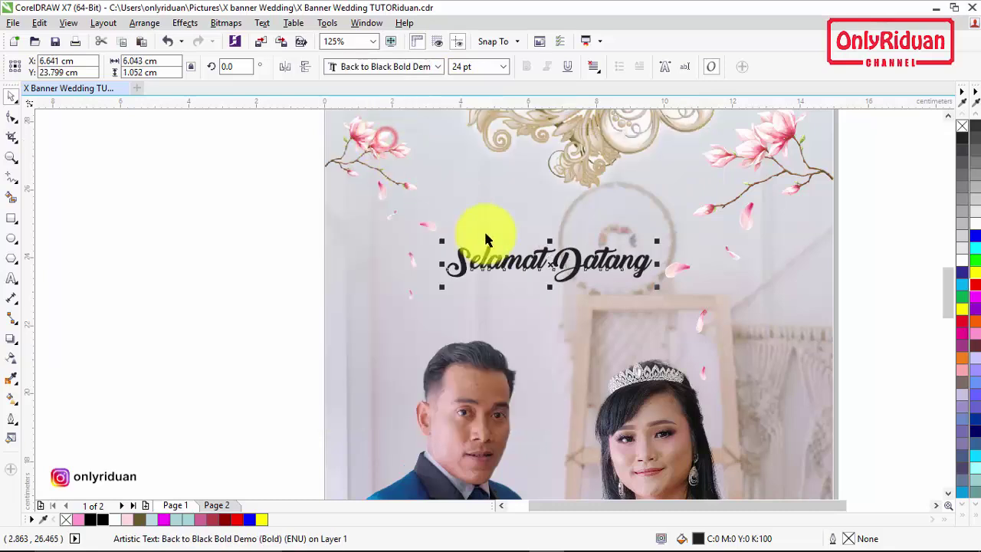
drag(657, 287, 769, 345)
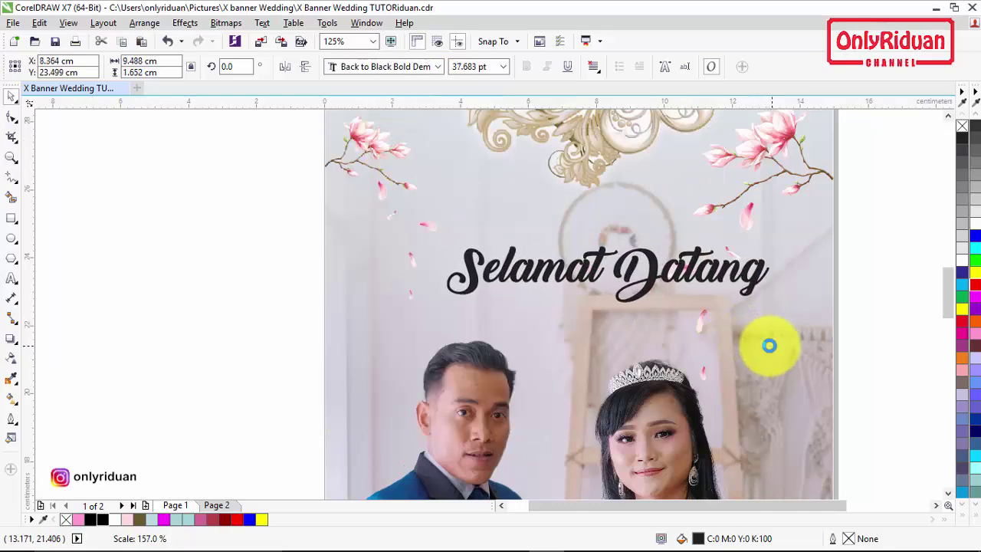
drag(434, 237, 393, 228)
drag(776, 233, 799, 227)
drag(393, 229, 383, 223)
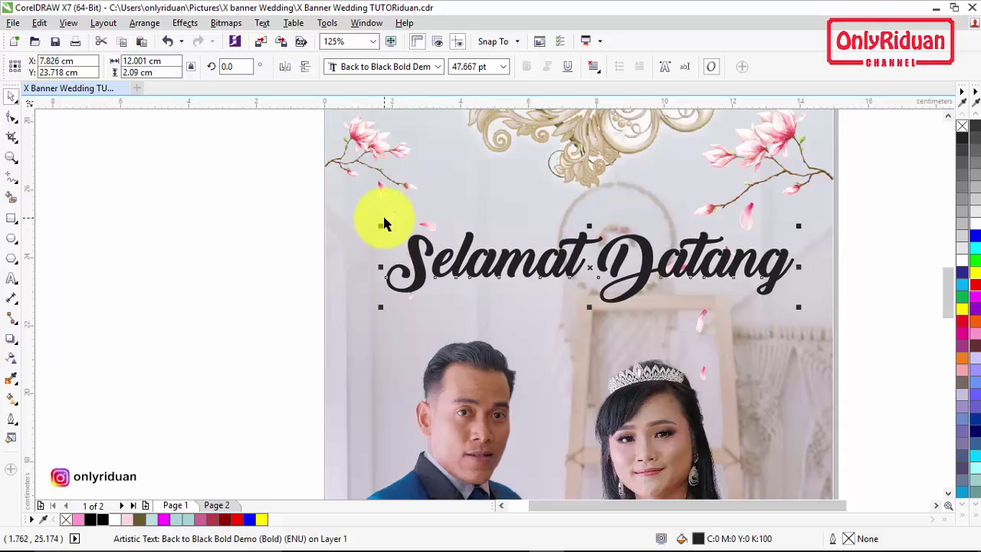
click(225, 520)
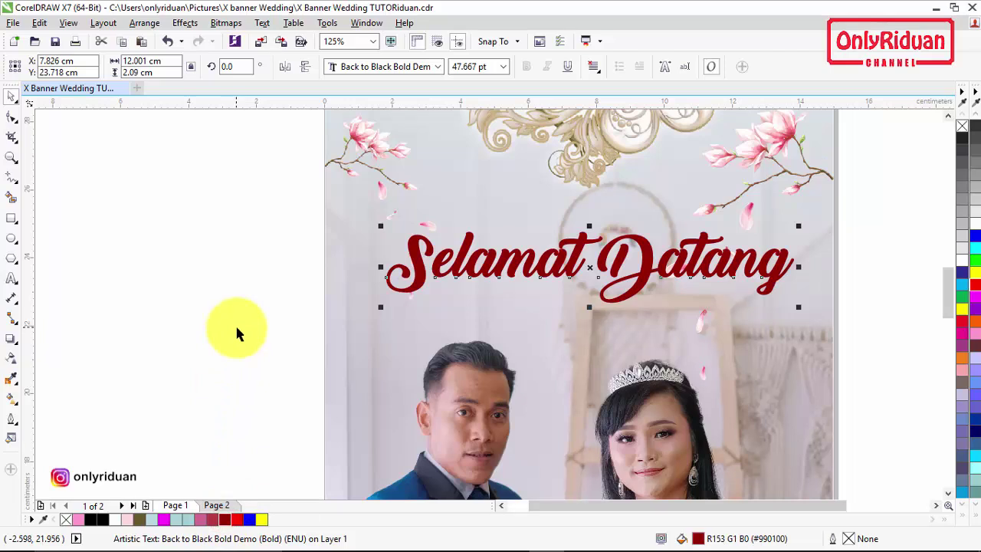
Step: Give "Selamat Datang" a one-step white outer contour of 0.03 cm and break the contour group apart
click(9, 343)
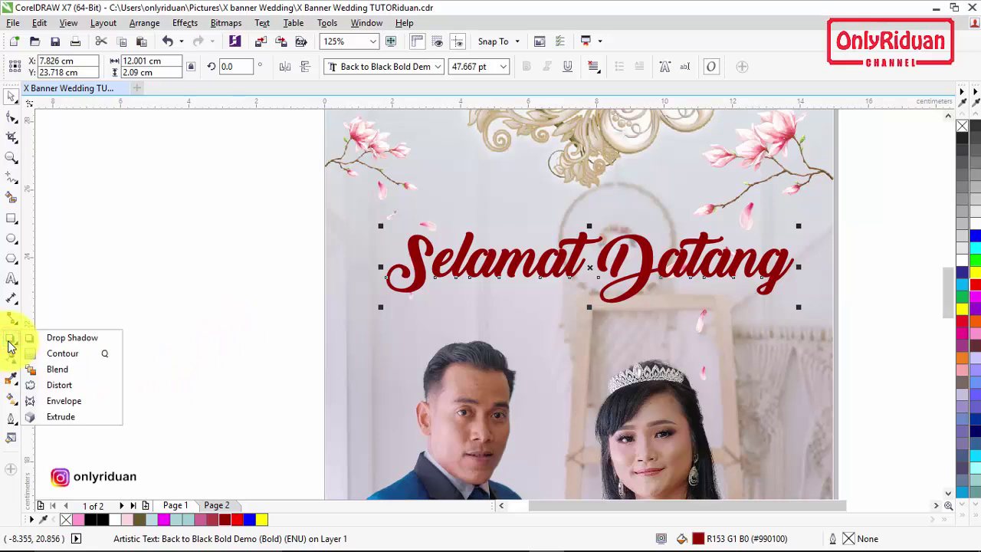
click(63, 338)
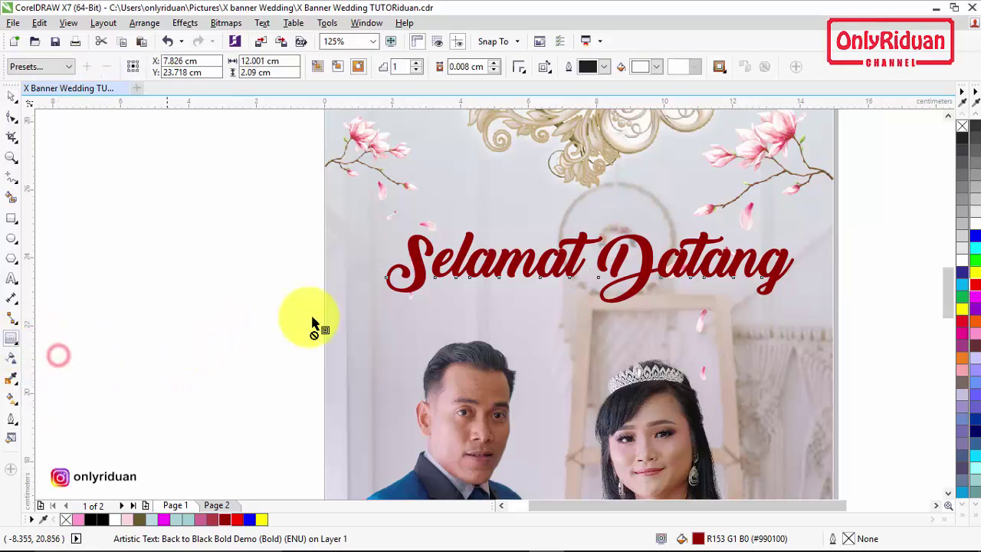
click(412, 247)
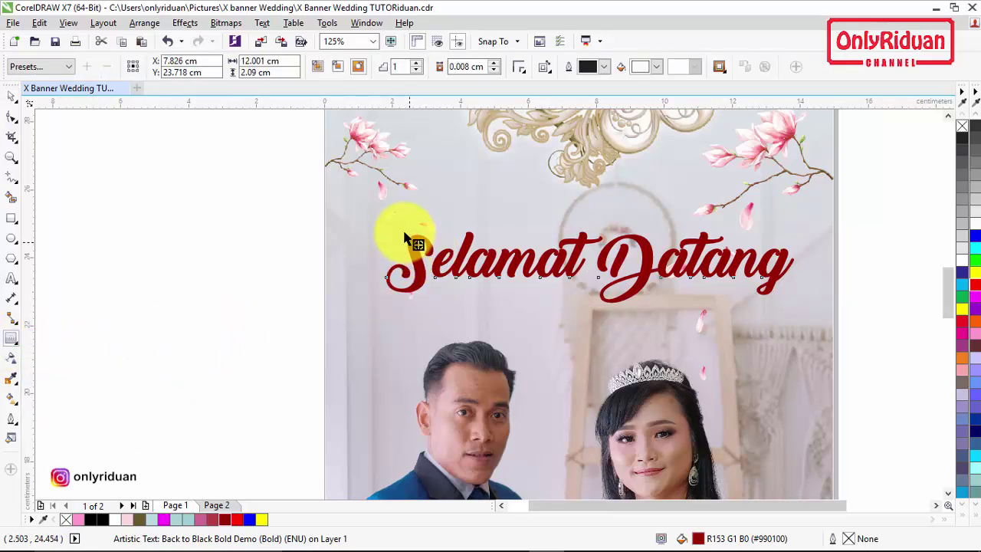
drag(404, 238, 406, 236)
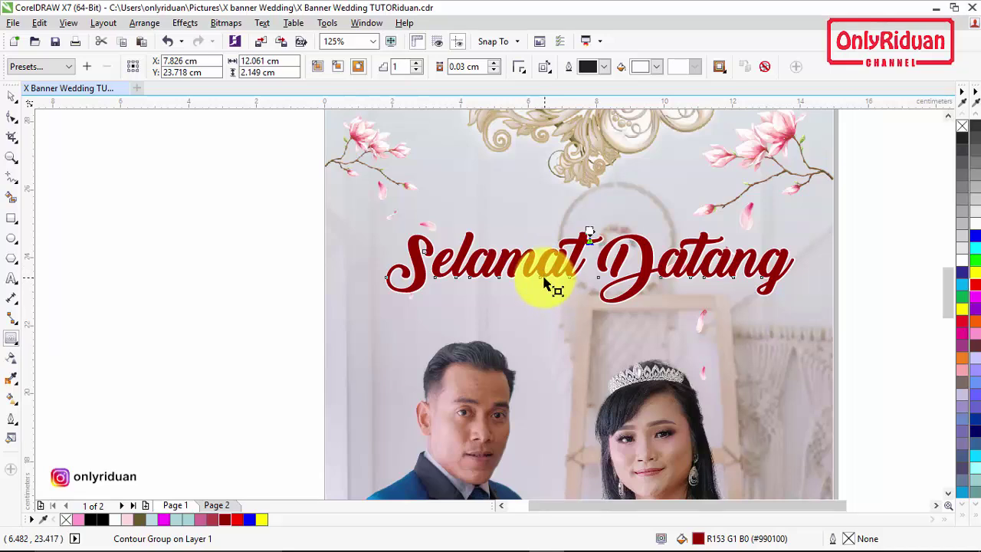
key(ctrl+k)
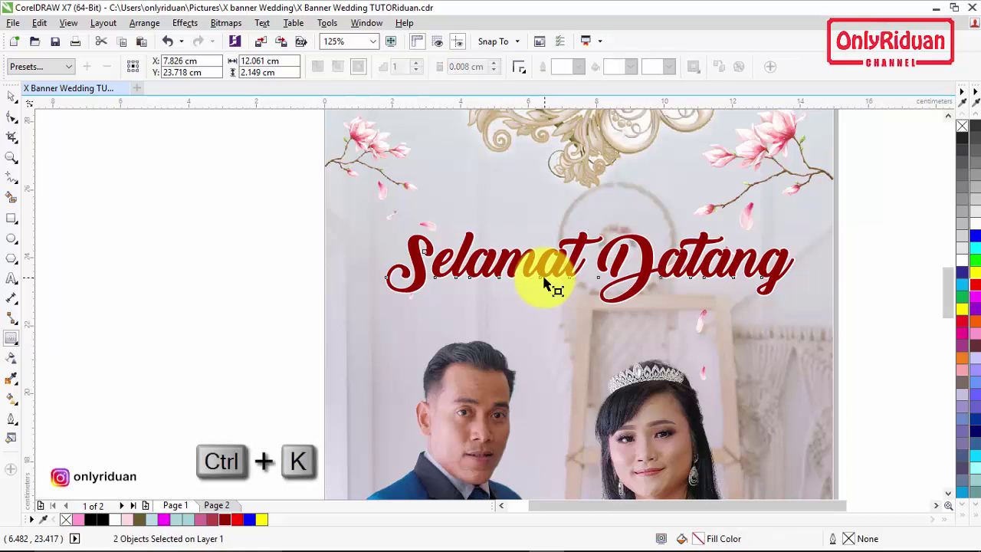
click(11, 95)
click(146, 214)
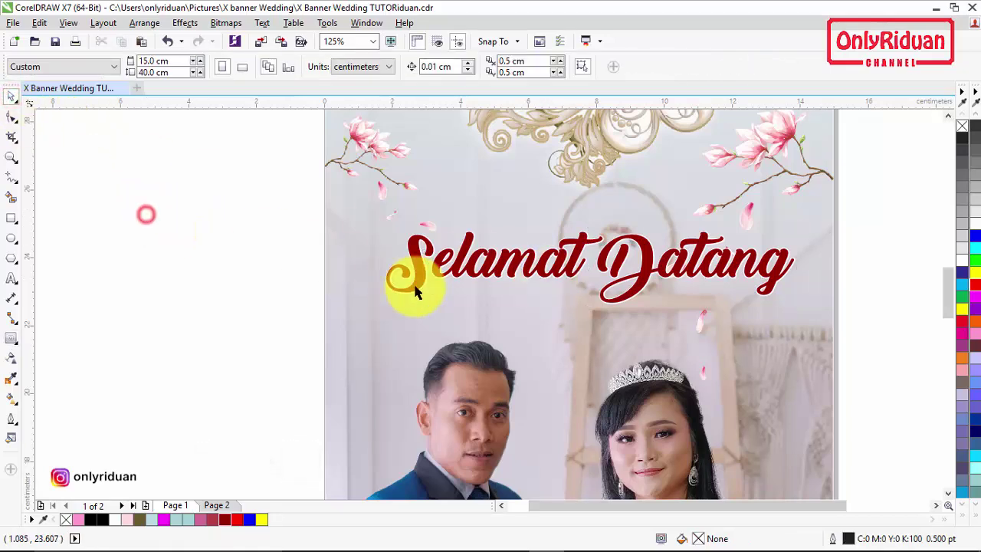
drag(581, 241, 572, 227)
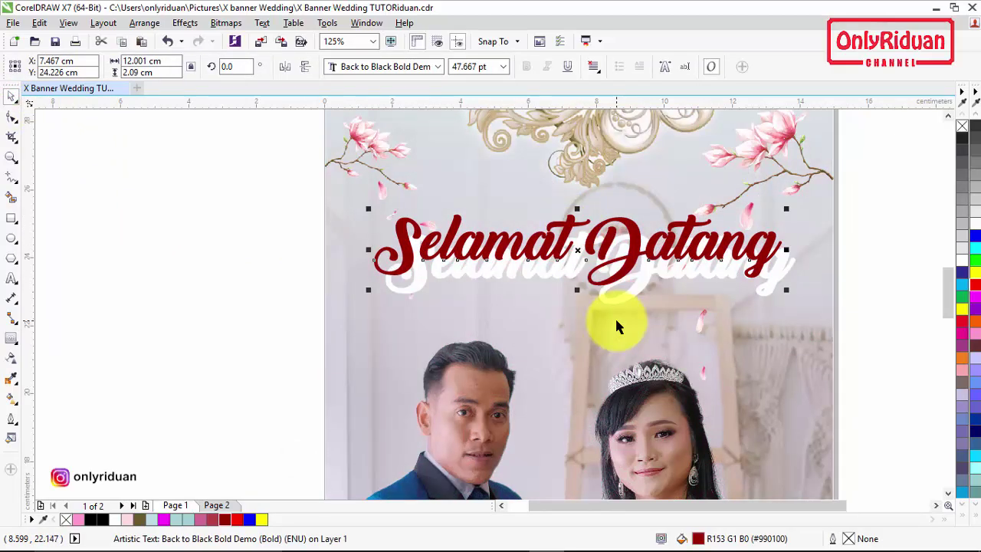
key(ctrl+z)
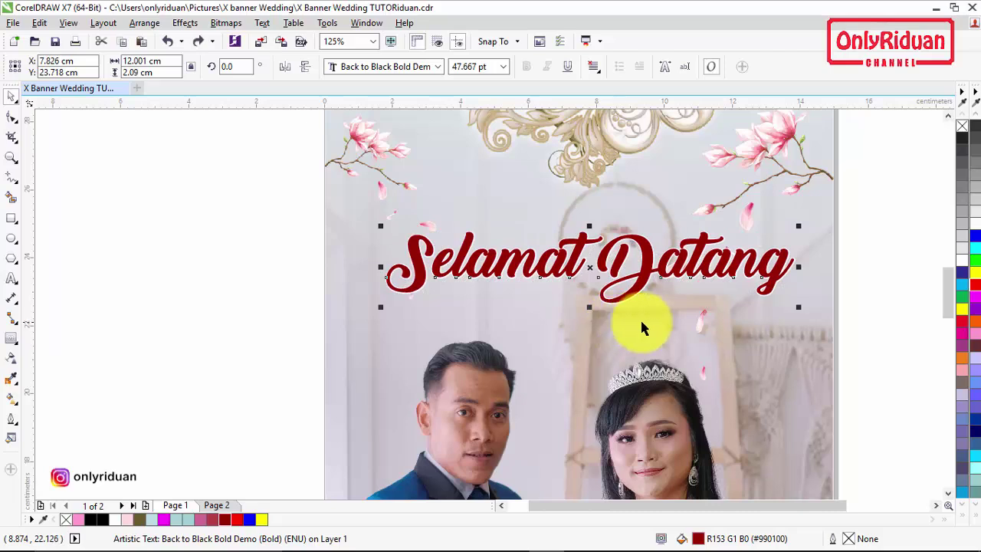
click(246, 269)
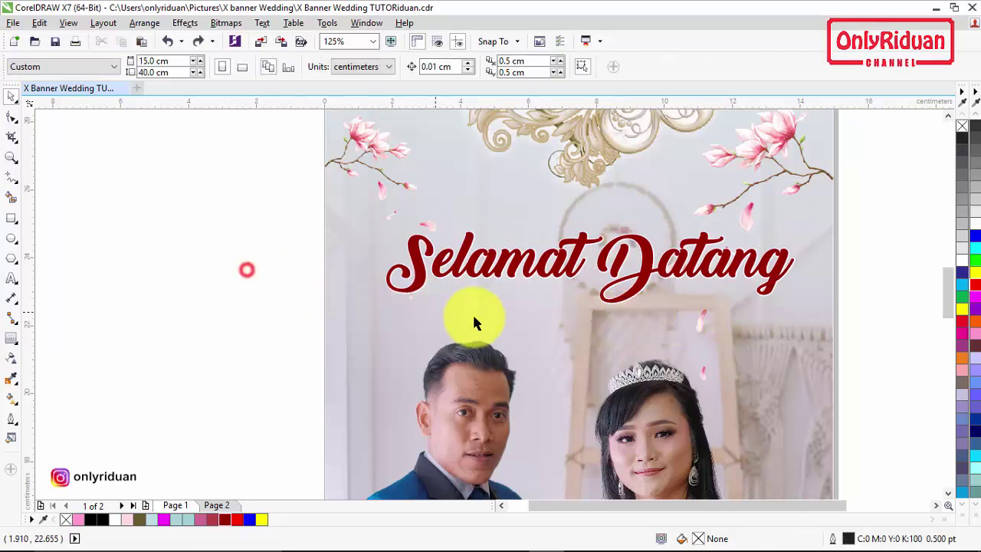
Step: Apply a Flat Bottom Left drop shadow to the dark red "Selamat Datang", with feathering 2 and offset about 0.21 cm down
click(613, 307)
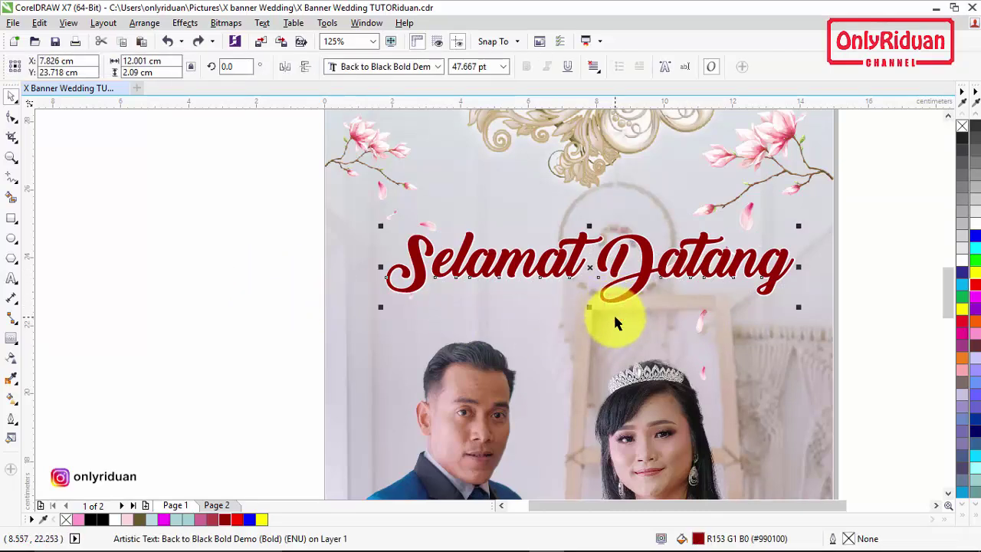
click(14, 339)
click(42, 340)
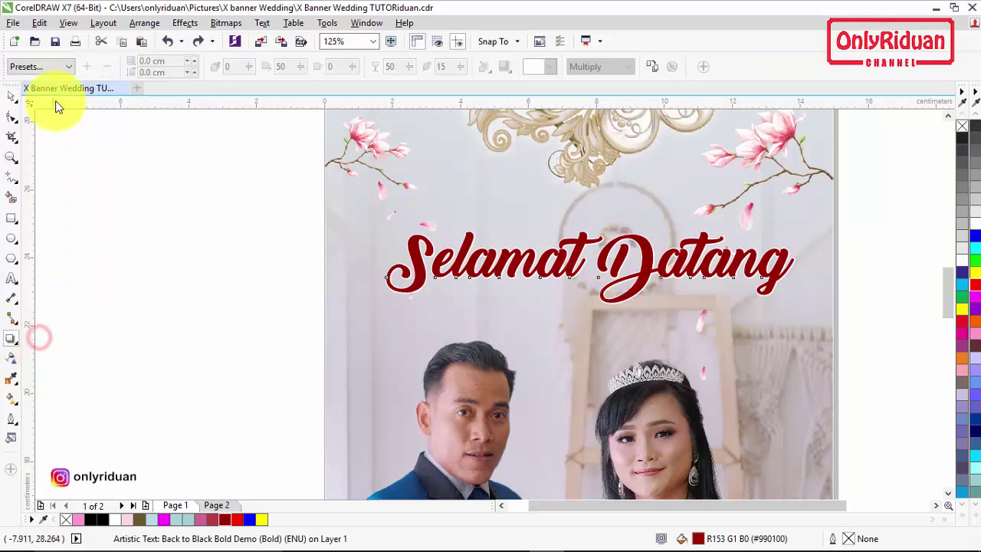
click(67, 69)
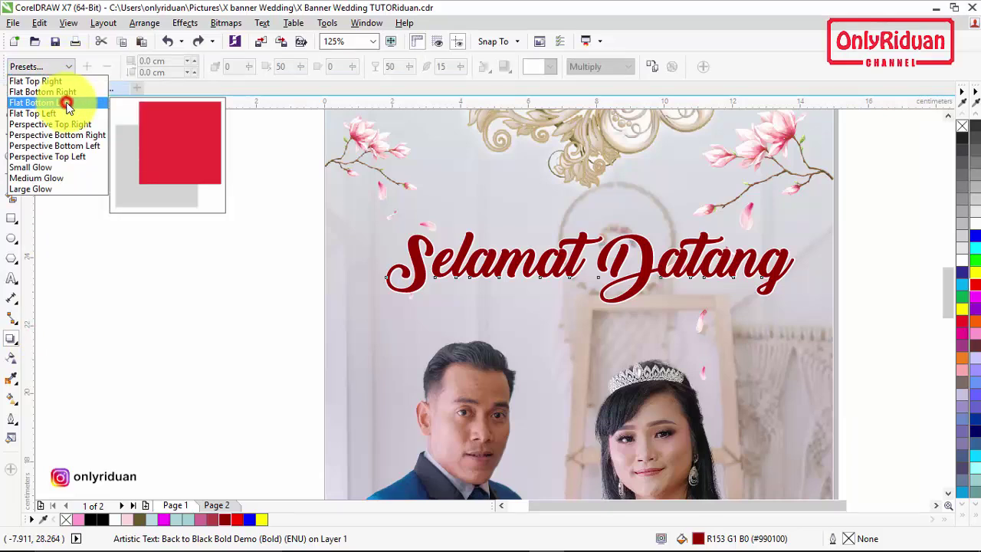
click(66, 105)
drag(499, 355, 598, 325)
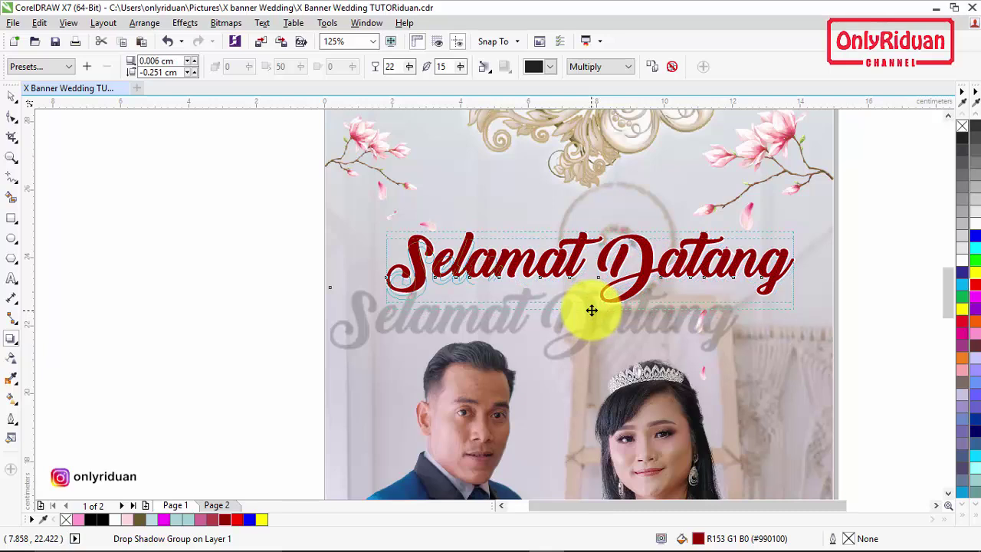
key(ctrl+z)
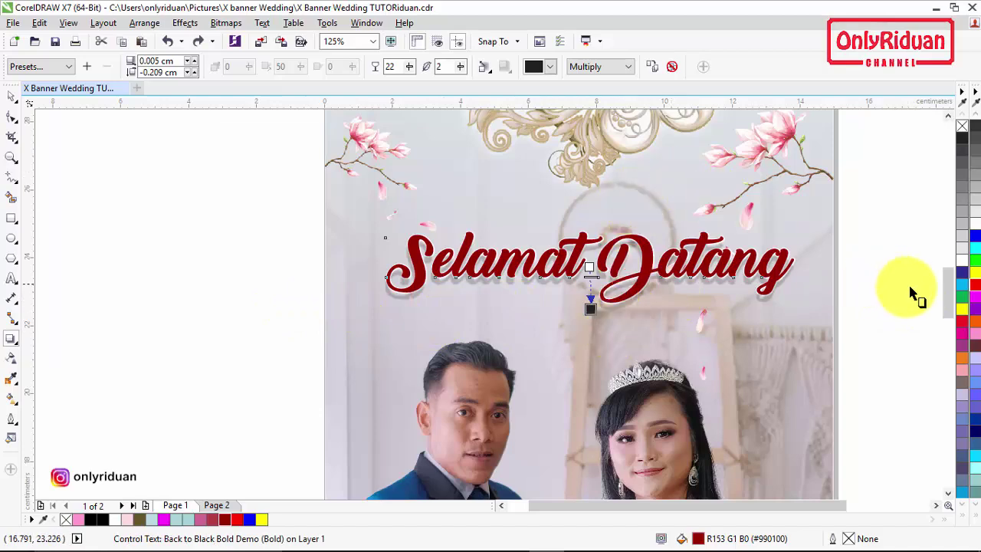
Step: Add the artistic text "Mohon Doa Restu" across the lower part of the couple's photo, above the hearts
drag(953, 284, 958, 365)
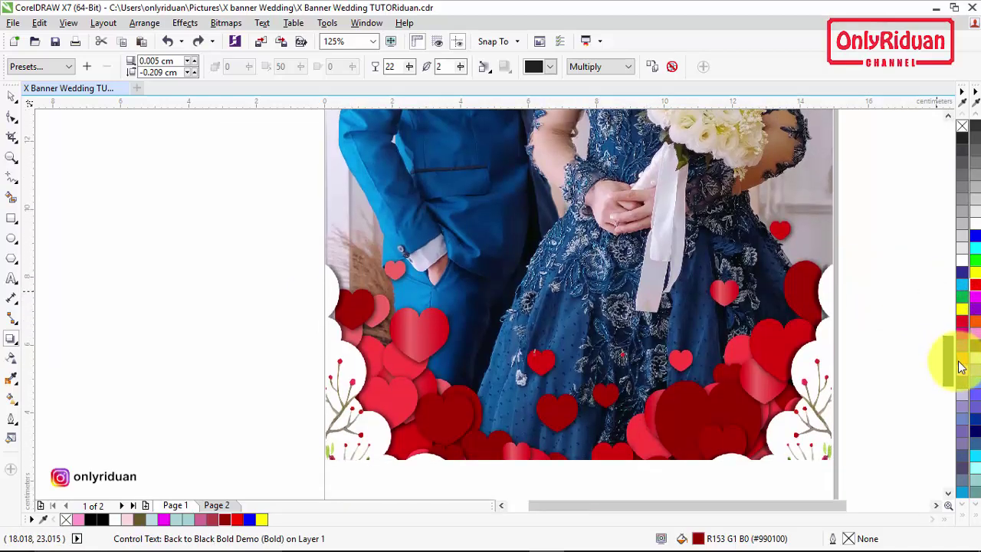
click(11, 279)
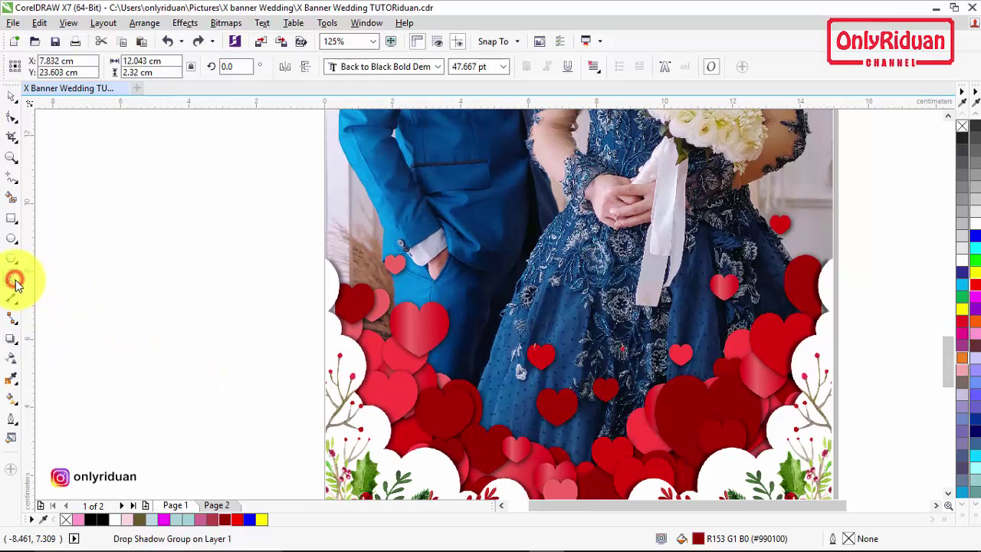
click(443, 273)
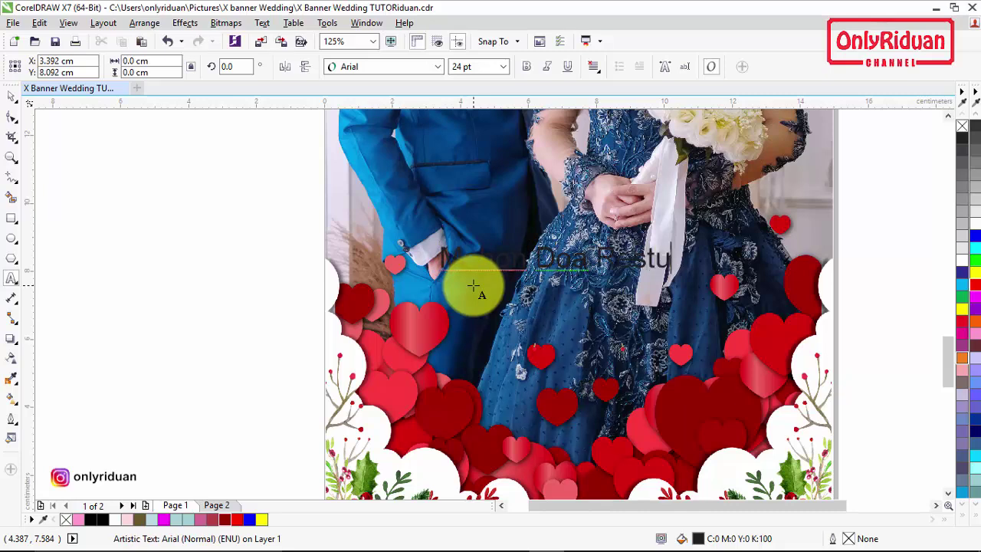
click(10, 96)
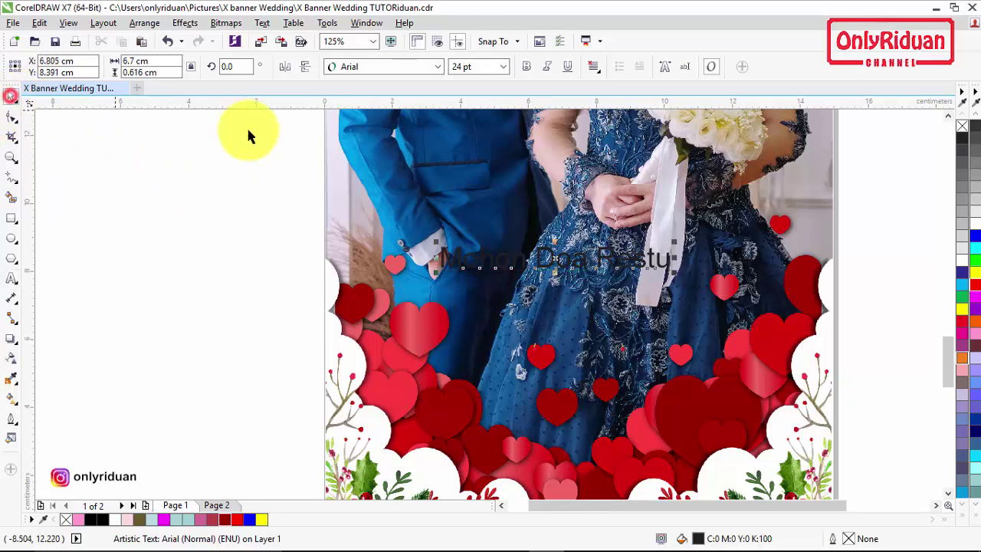
Step: Style "Mohon Doa Restu" in white Back to Black Bold Demo at about 30.6 pt and lower it to the hearts' upper edge
click(443, 72)
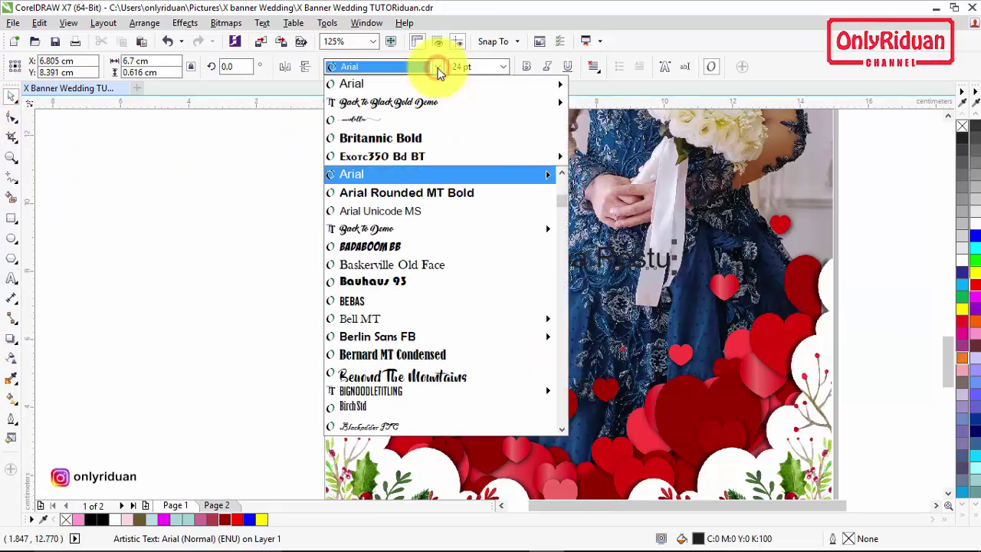
click(422, 99)
drag(679, 285, 745, 332)
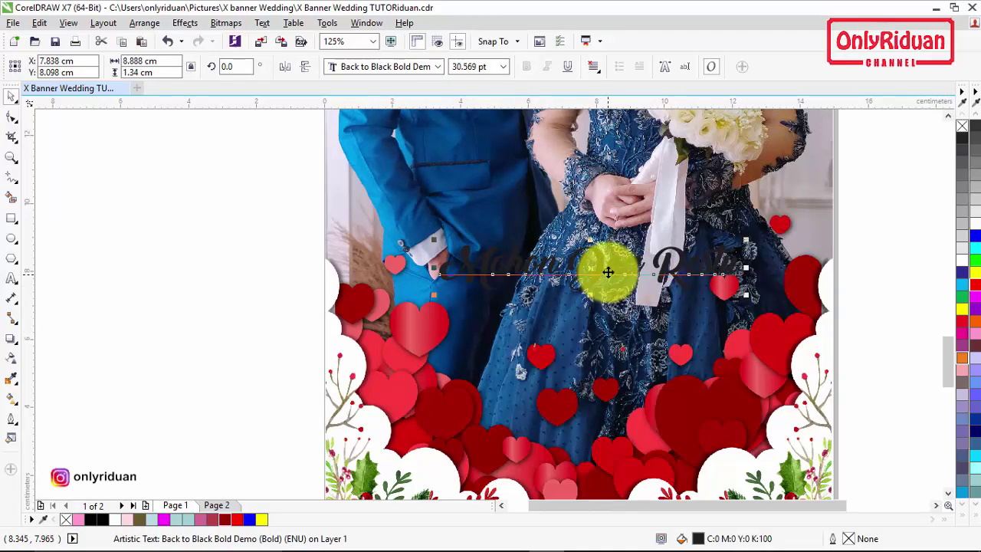
drag(607, 273, 603, 334)
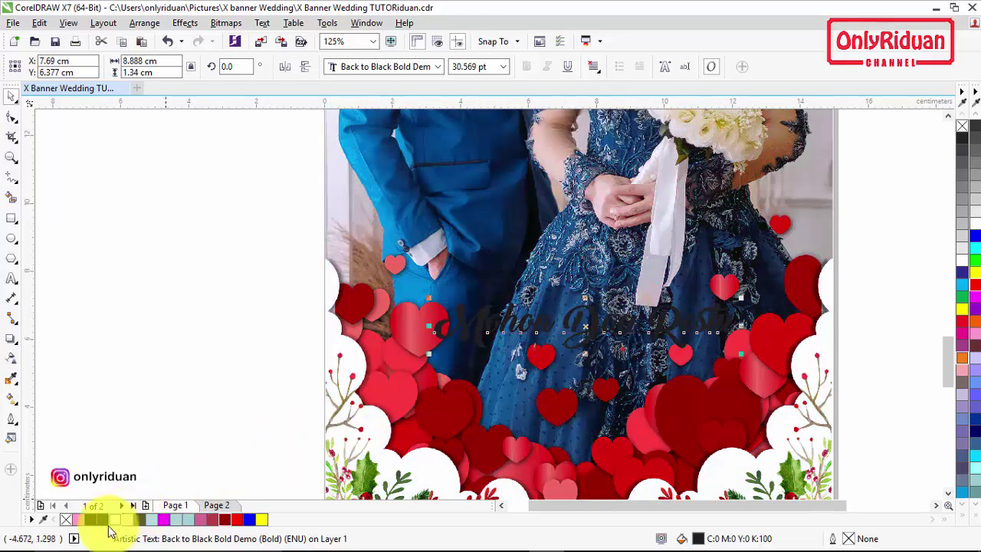
click(114, 521)
click(135, 374)
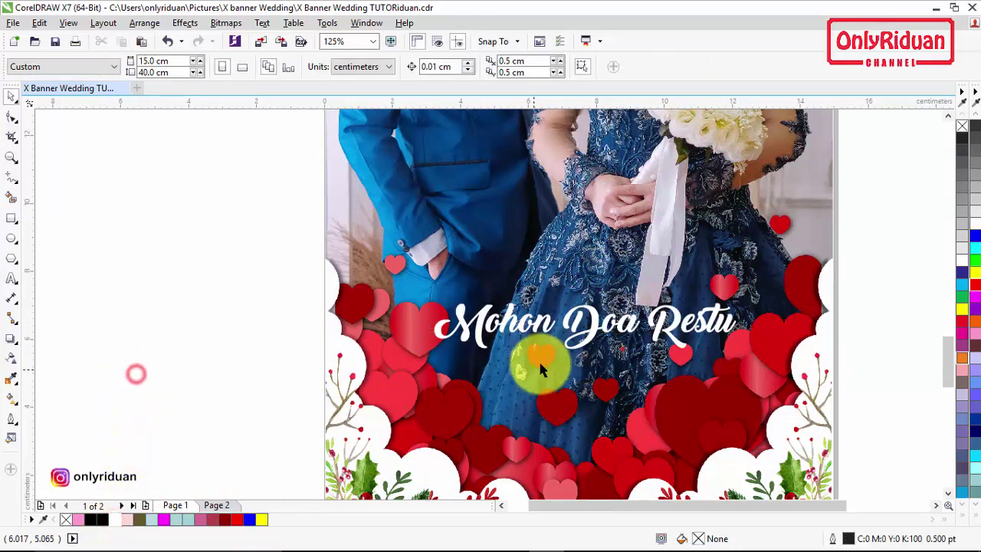
Step: Duplicate "Mohon Doa Restu" and fill the original text behind the copy with black
click(594, 334)
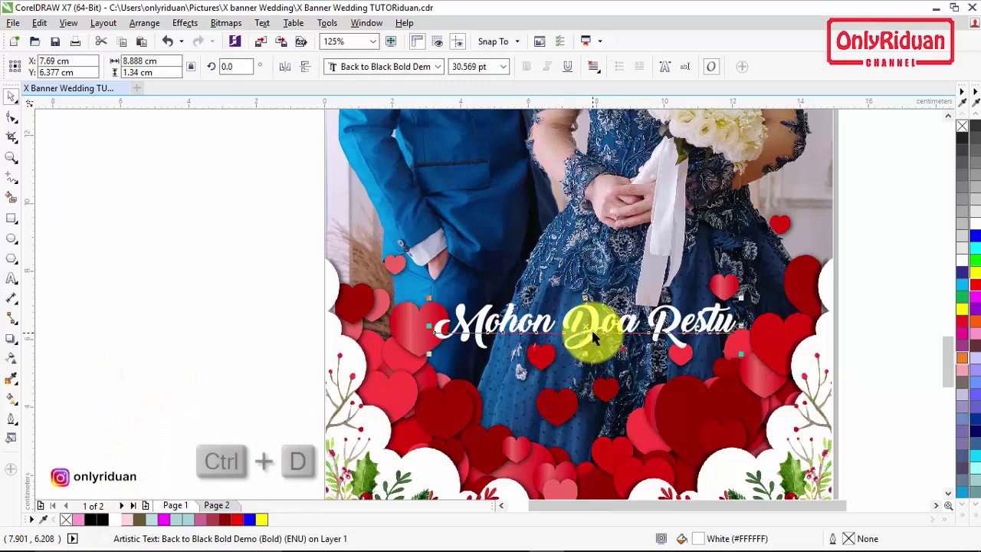
key(ctrl+d)
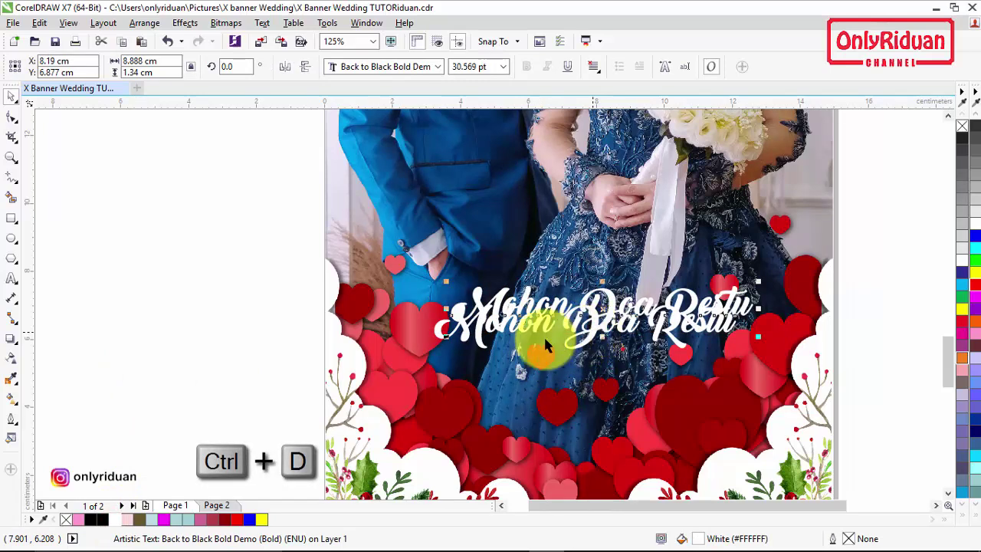
click(478, 344)
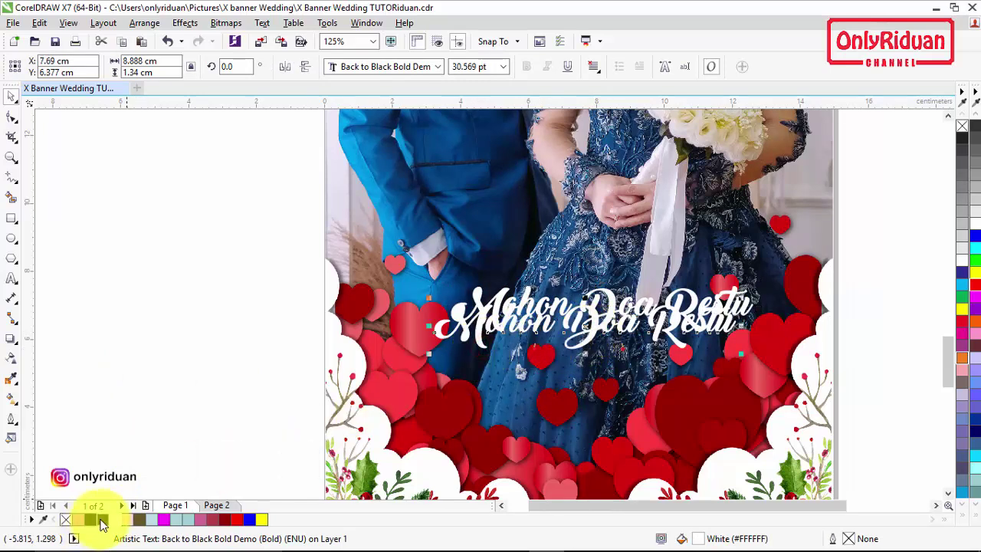
click(89, 520)
click(158, 366)
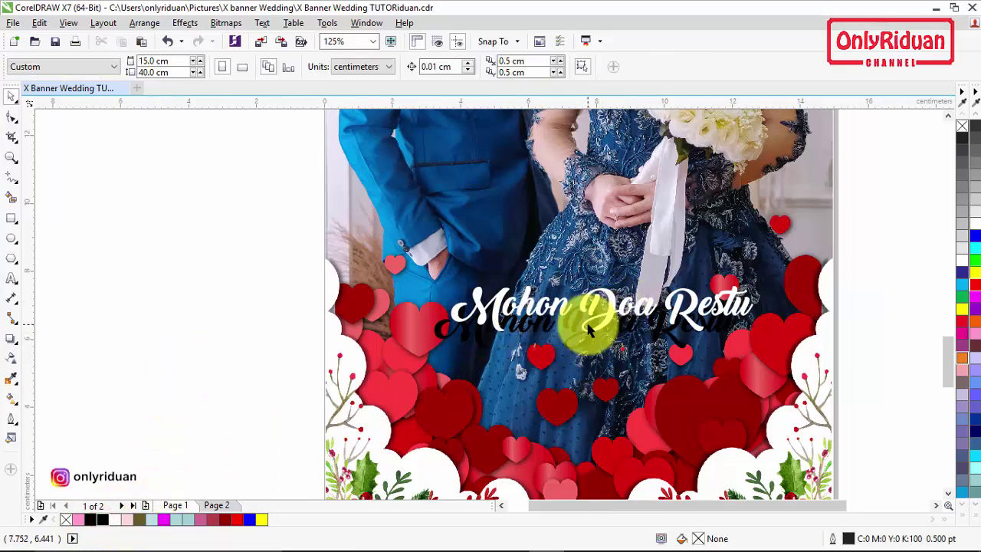
Step: Move the white "Mohon Doa Restu" over the black one, offset about 0.05 cm left and 0.06 cm up, as a hard shadow
scroll(588, 328, up, 2)
click(619, 282)
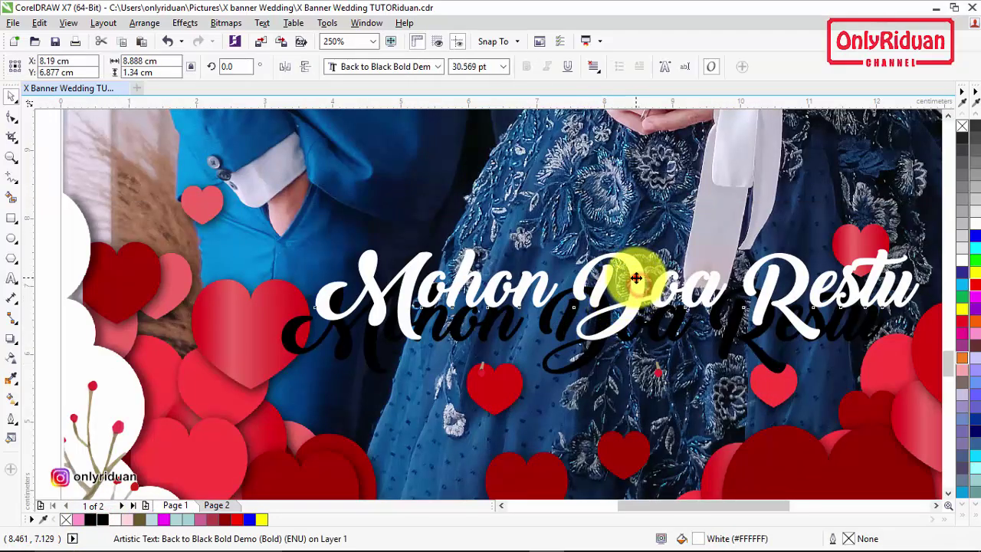
drag(620, 288, 595, 299)
scroll(595, 299, down, 2)
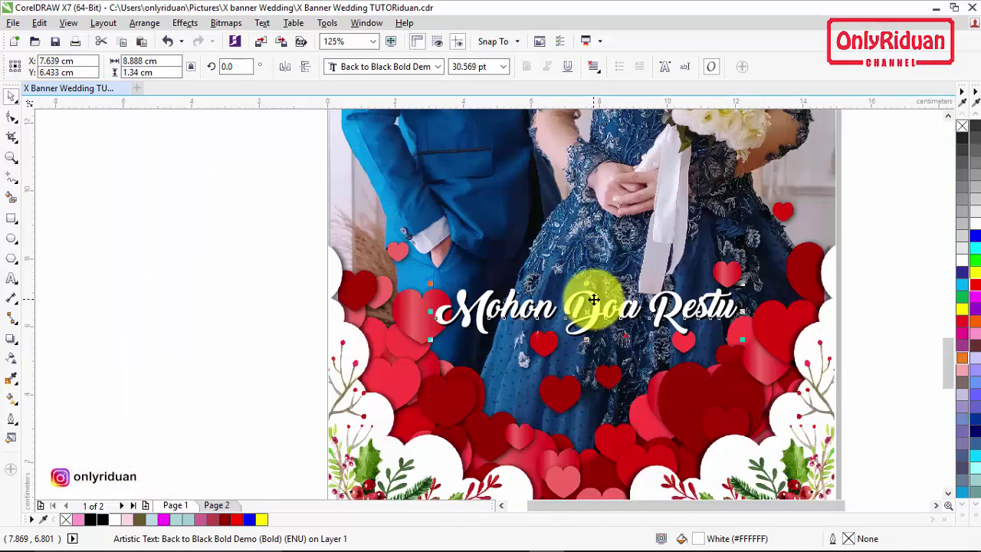
scroll(590, 298, down, 2)
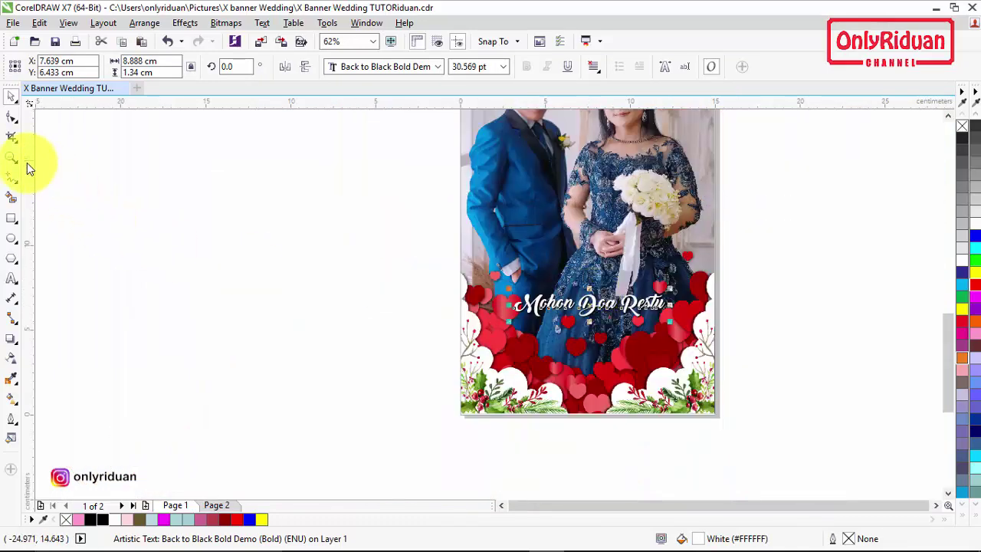
click(11, 157)
click(178, 69)
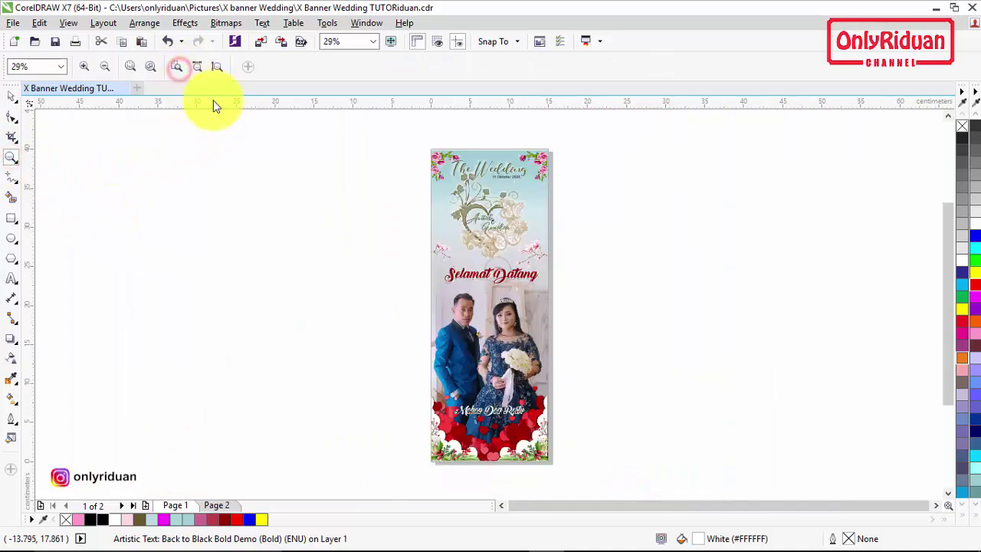
drag(398, 135, 584, 474)
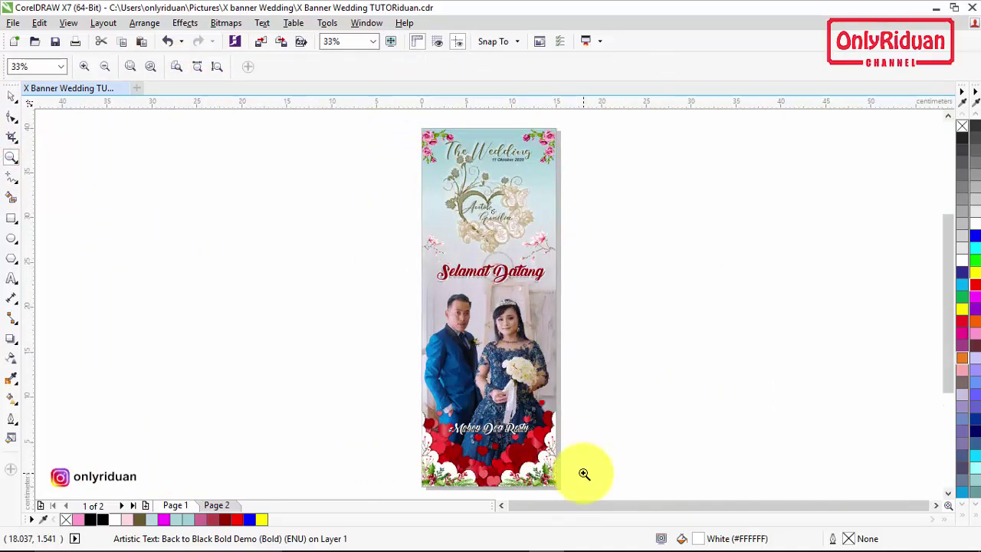
Step: On Page 2, import the photo DSCF0352.JPG and place it beside the banner at about 20.7 by 31 cm
click(217, 505)
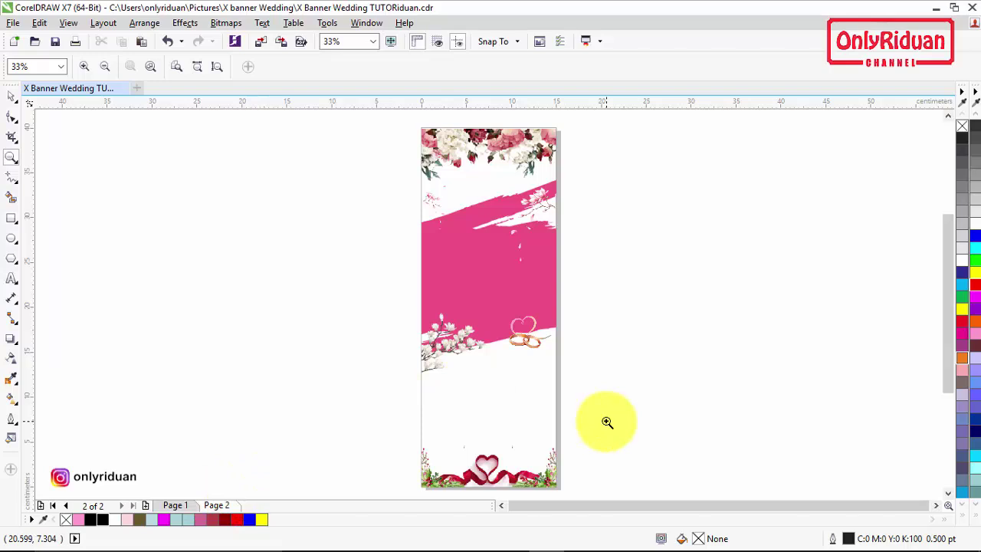
click(11, 95)
click(143, 162)
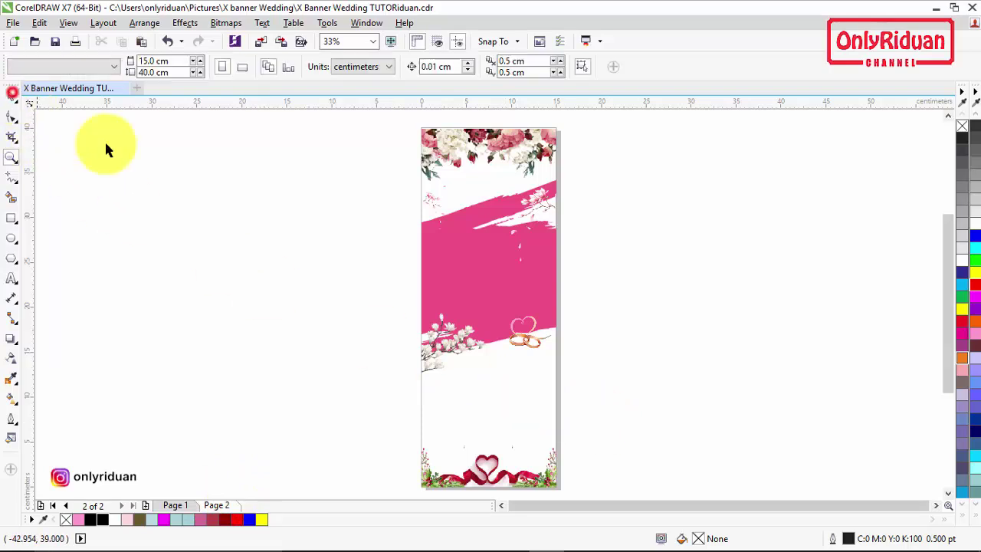
click(12, 23)
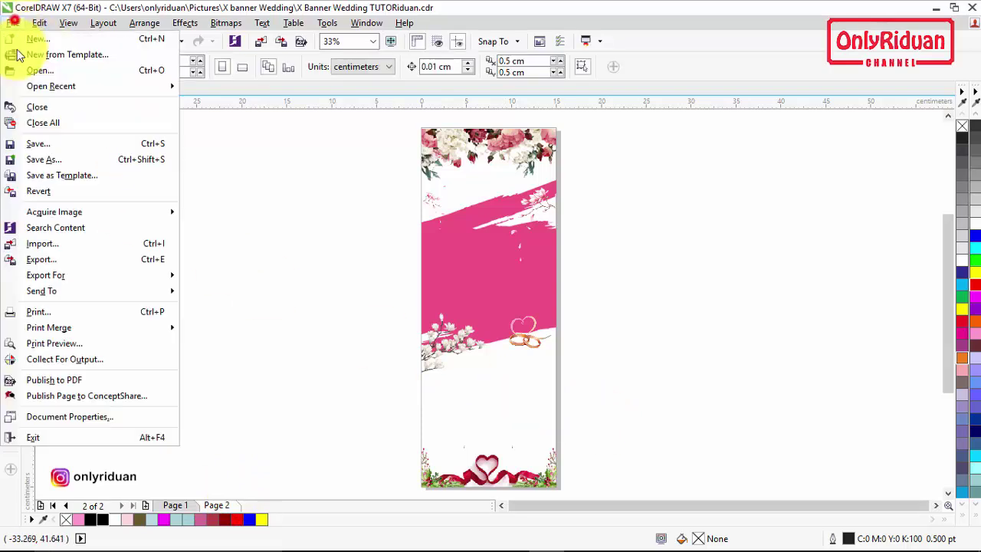
click(54, 244)
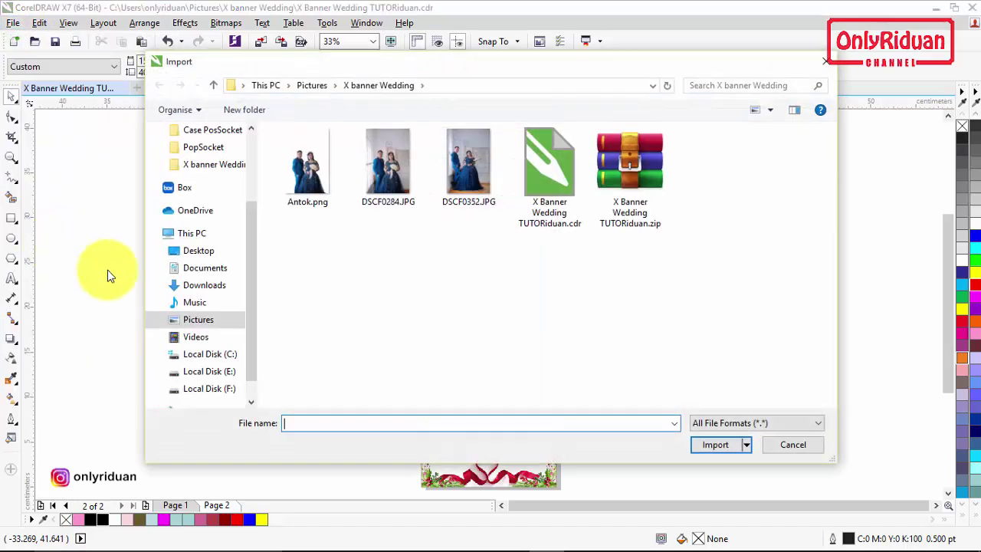
click(476, 158)
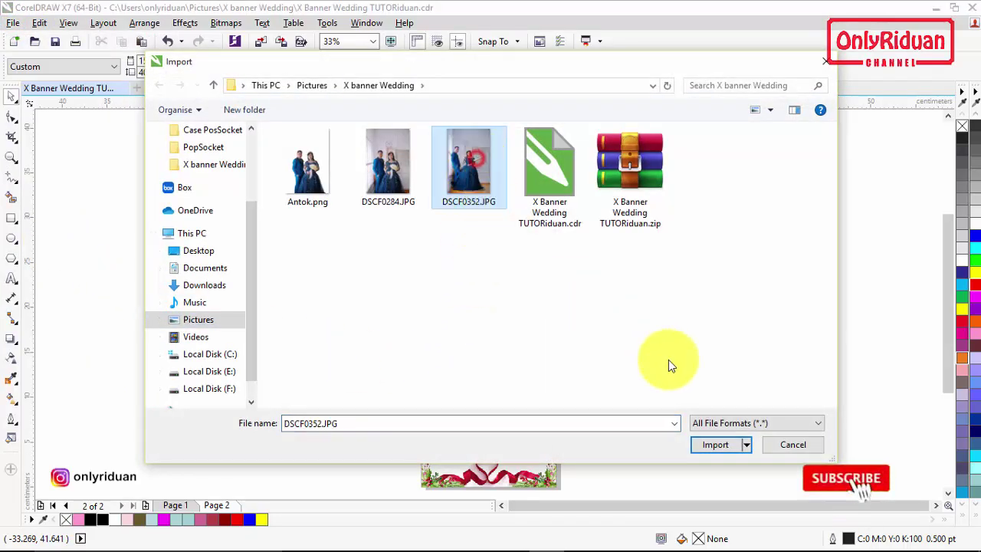
click(714, 444)
drag(575, 152, 812, 420)
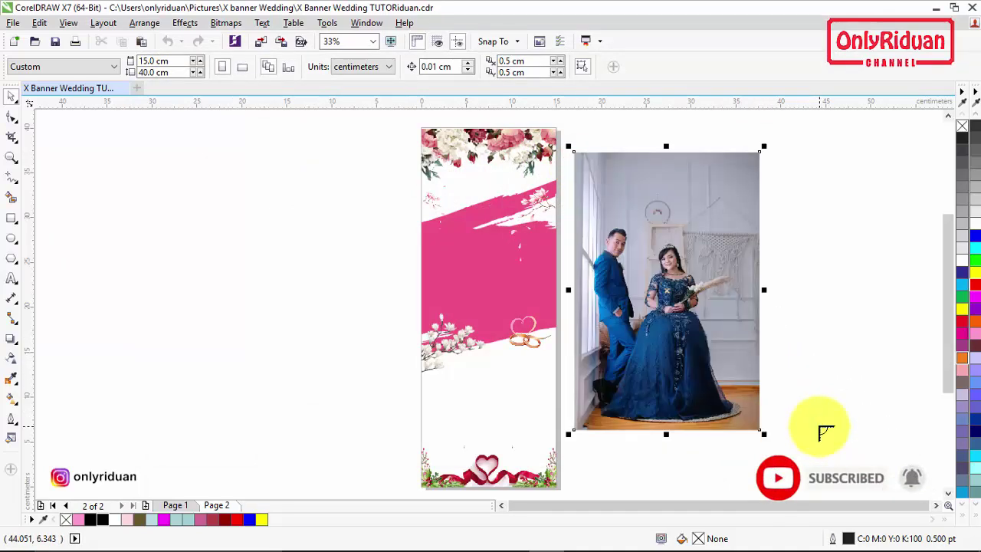
drag(731, 239, 735, 206)
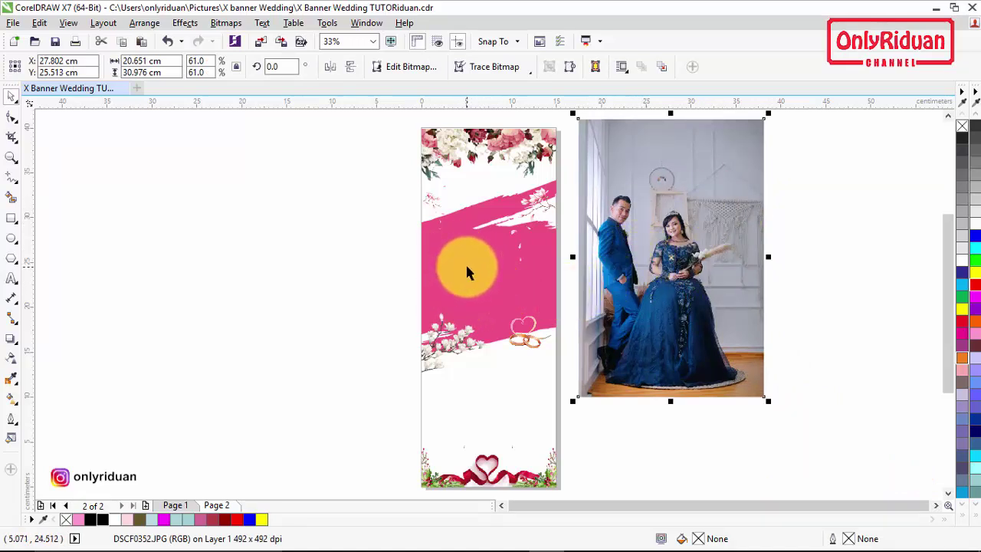
Step: PowerClip the couple's photo inside the pink brush-stroke shape on the Page 2 banner
right_click(676, 220)
click(722, 157)
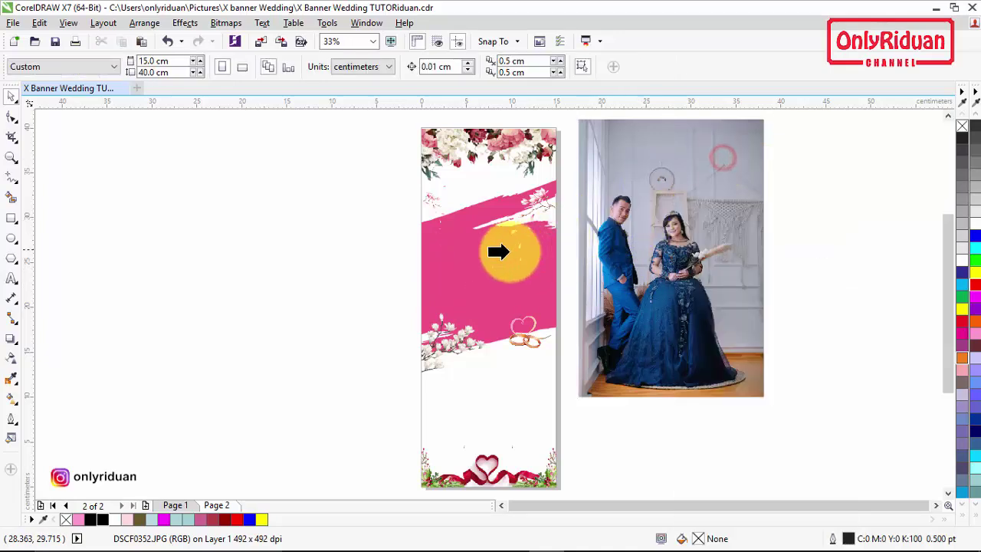
click(460, 255)
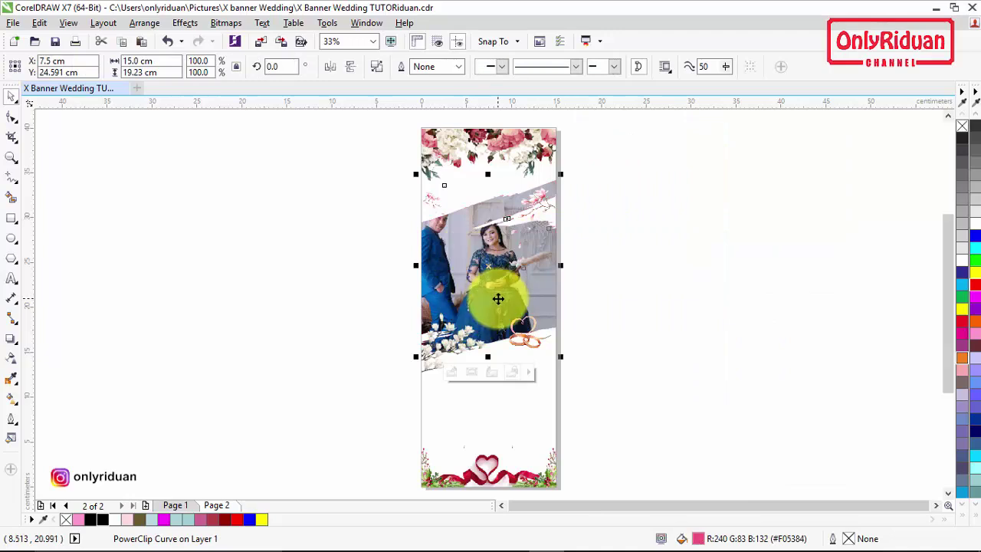
ctrl+click(480, 270)
right_click(481, 272)
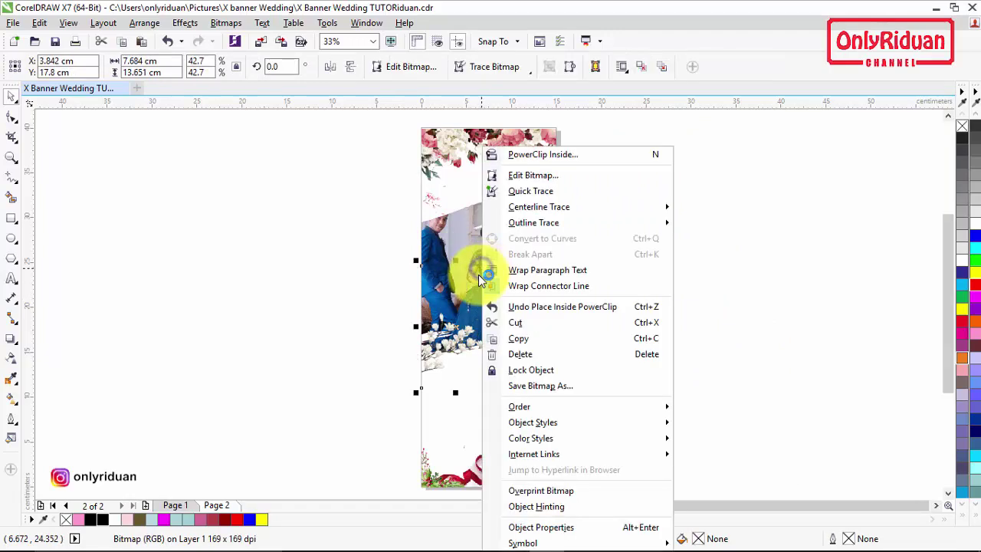
click(385, 241)
Step: Open the brush-stroke shape's PowerClip contents for editing and shift the photo so both partners fit inside the outline
click(445, 221)
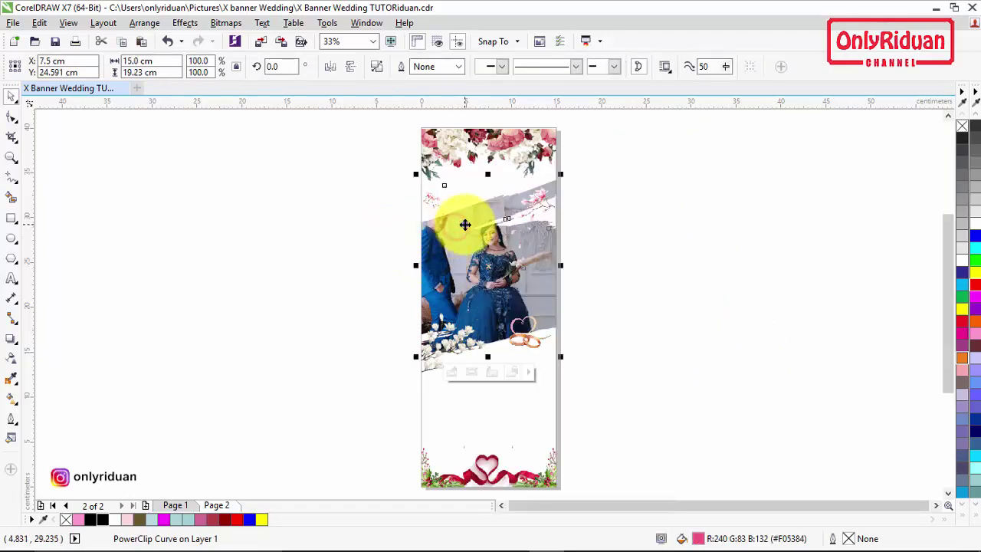
right_click(465, 228)
click(514, 176)
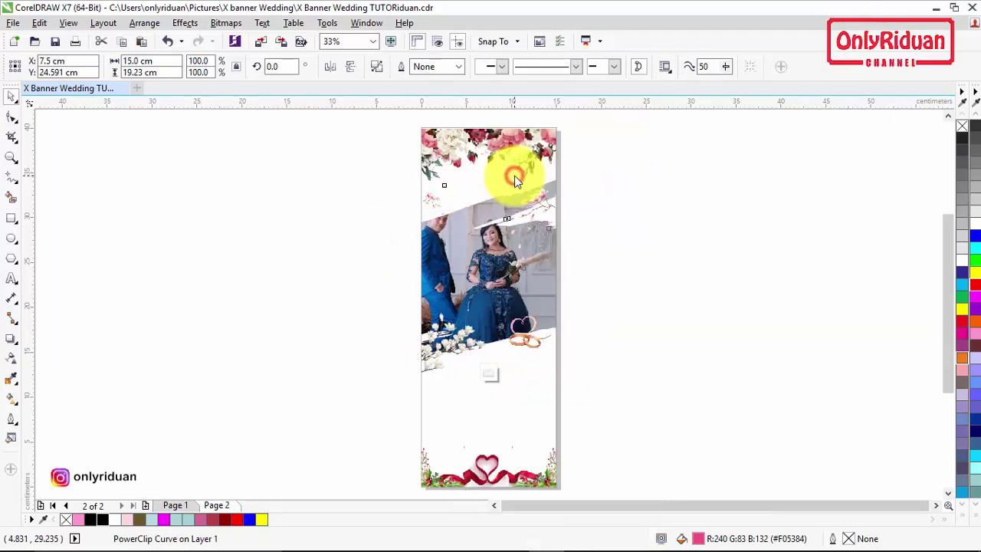
mouse_move(509, 258)
mouse_down()
mouse_move(508, 278)
mouse_move(517, 276)
mouse_up()
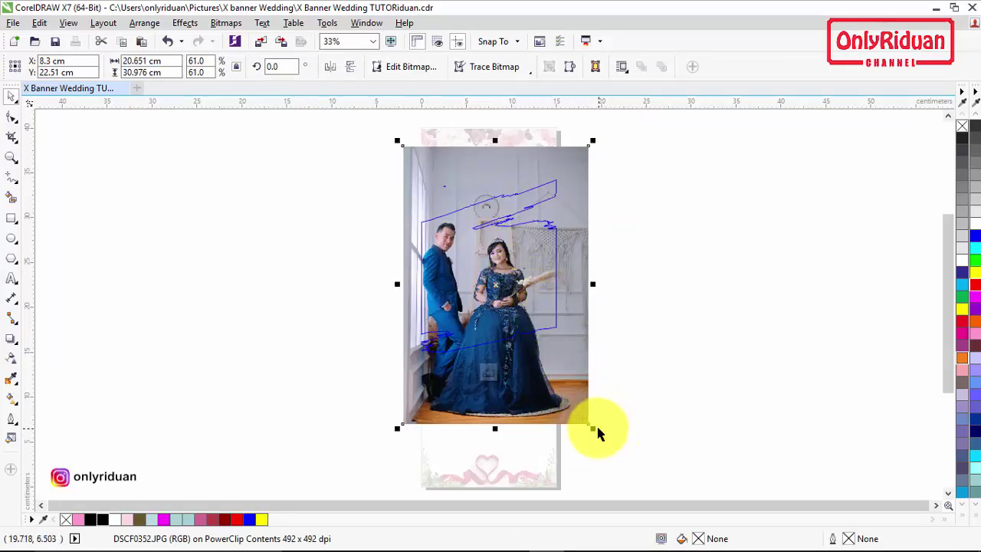
Step: Scale the clipped photo to about 20.7 by 31 cm and finish editing the PowerClip contents
drag(596, 430, 586, 426)
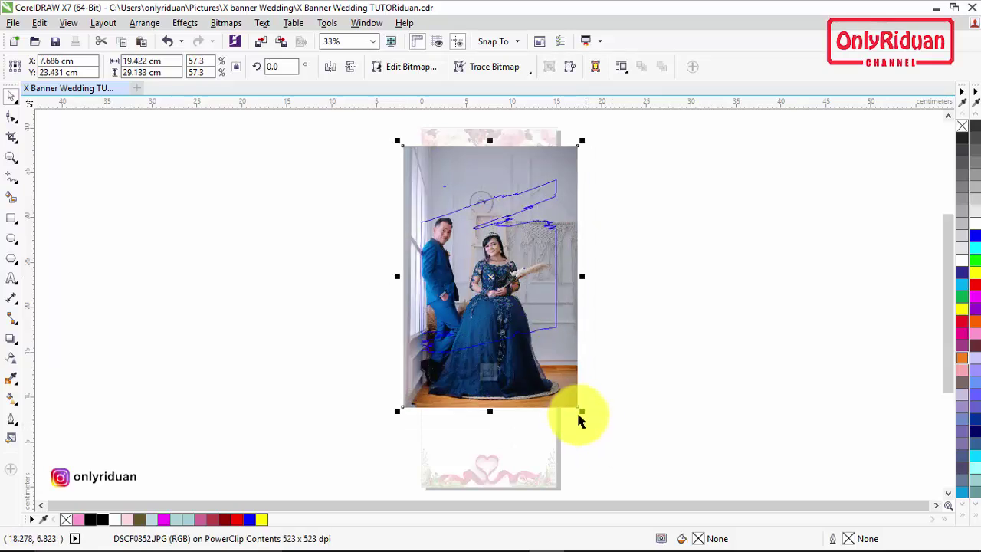
drag(584, 414, 594, 430)
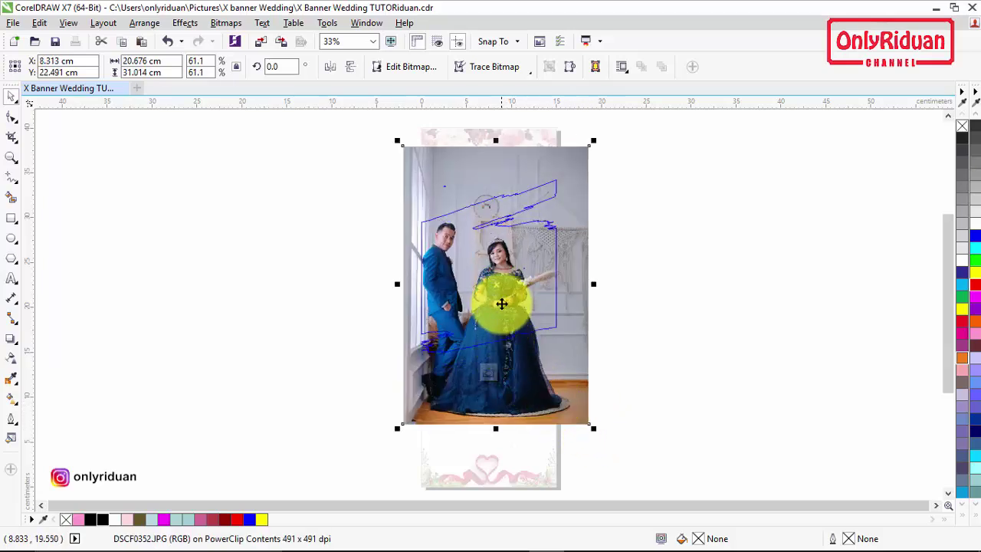
right_click(501, 279)
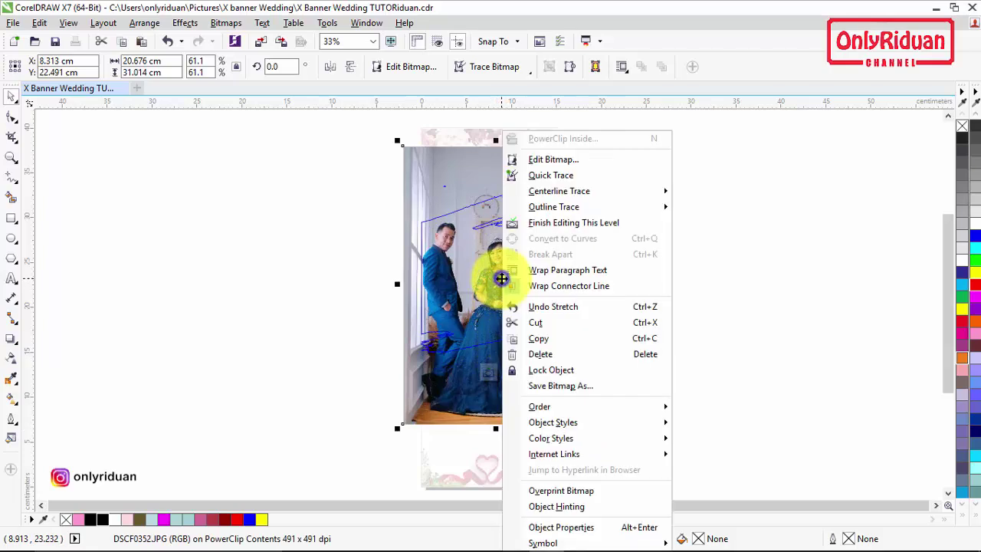
click(543, 224)
click(611, 256)
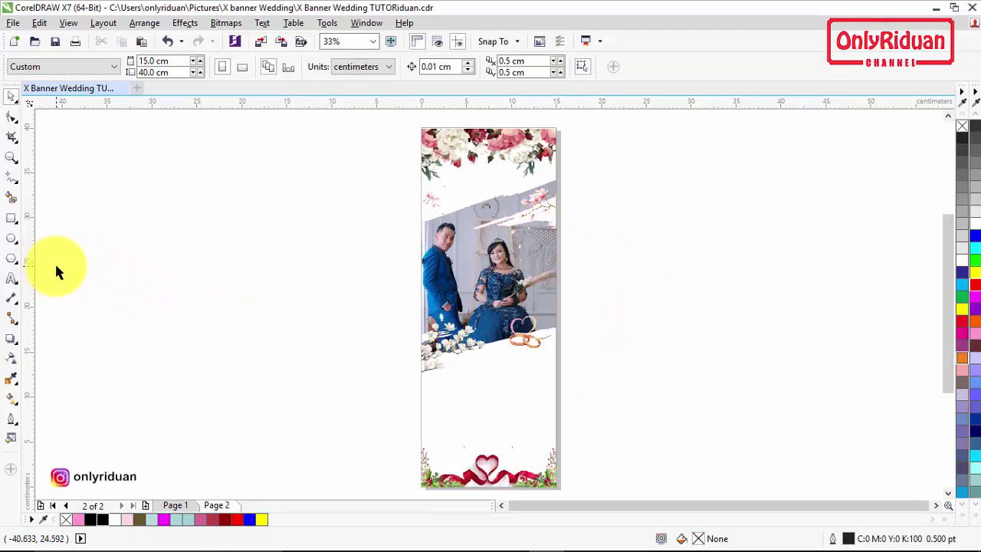
Step: Add the text "HAPPY WEDDING" and place it above the photo, under the top flowers, scaled to about 11.1 cm wide
click(14, 279)
click(611, 248)
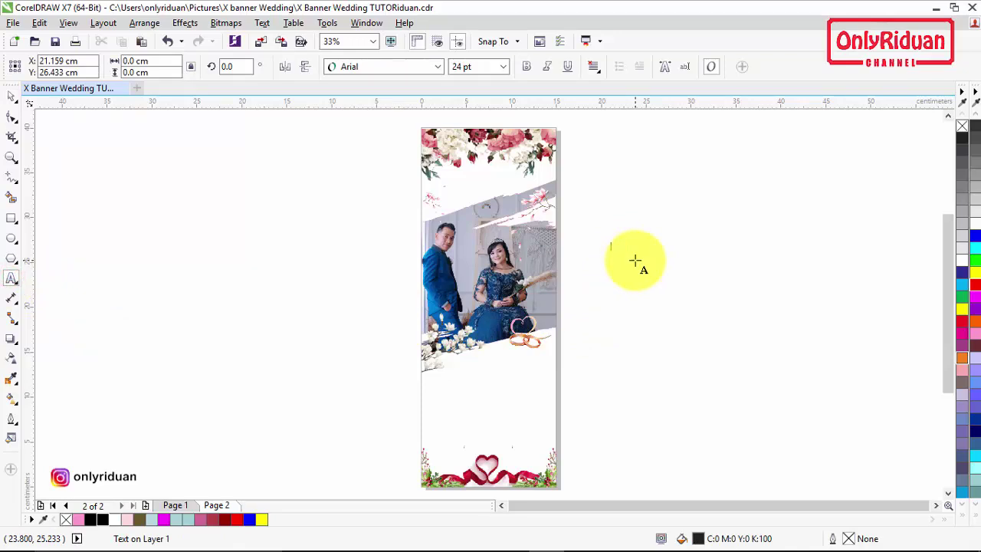
text(HAPPY WEDDING)
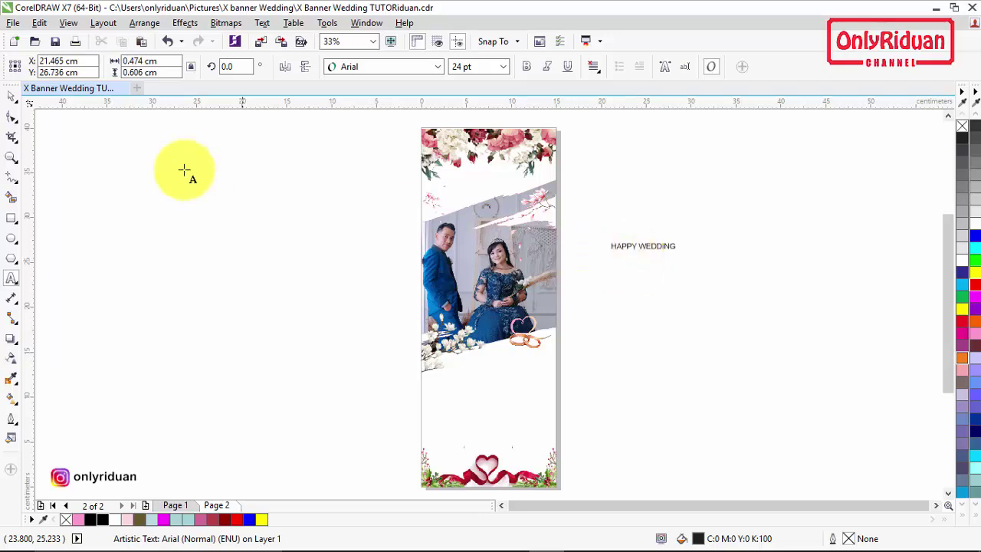
click(11, 97)
drag(679, 253, 506, 184)
drag(568, 194, 541, 208)
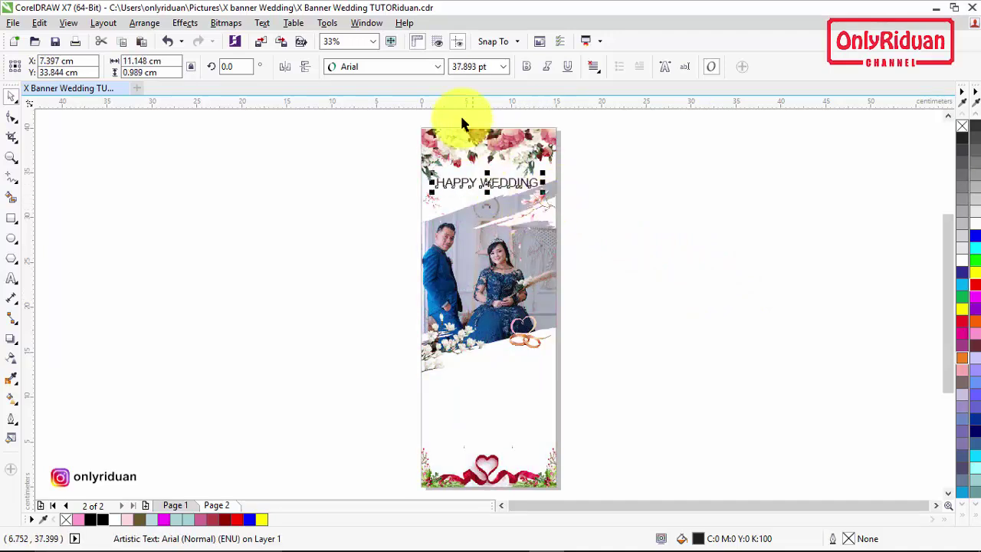
Step: Set the "HAPPY WEDDING" text in Exotc350 Bd BT and fill it with olive brown (#665A29)
click(437, 67)
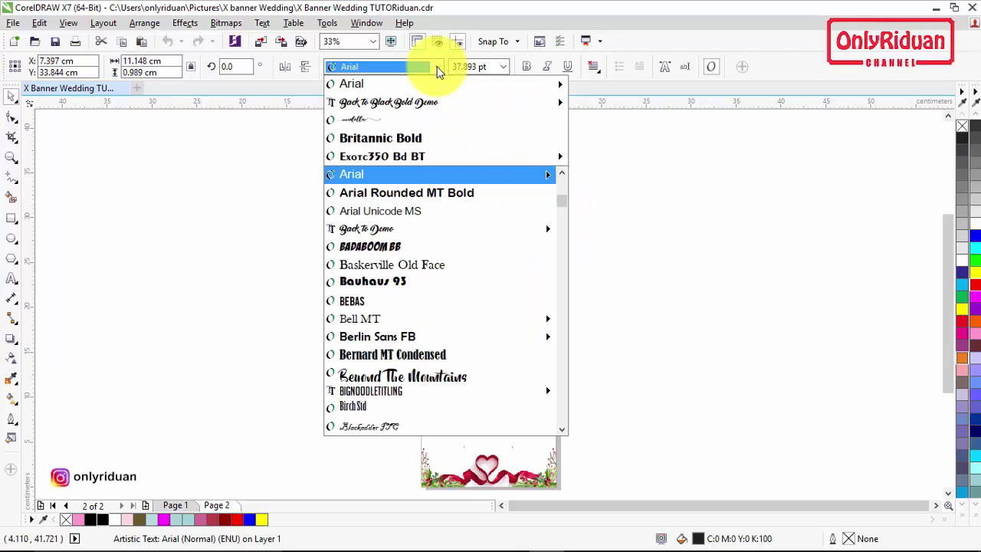
click(373, 164)
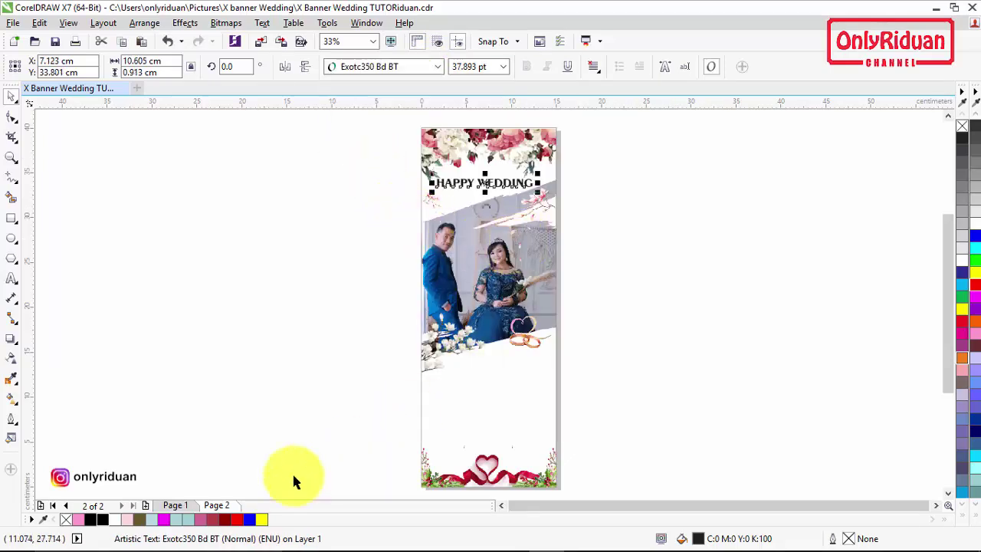
click(139, 520)
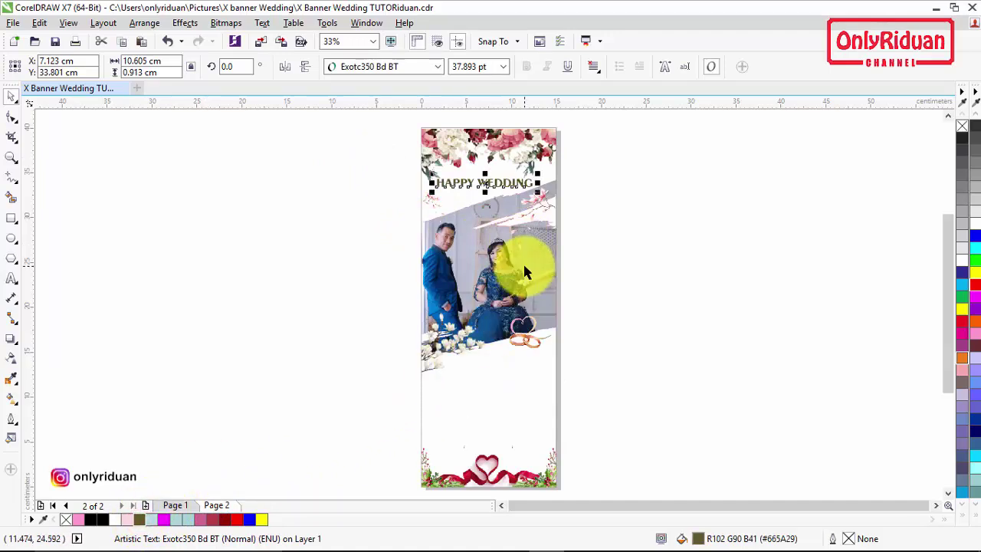
Step: Nudge "HAPPY WEDDING" about 0.24 cm to the right, towards the centre of the banner
key(Right)
key(Right)
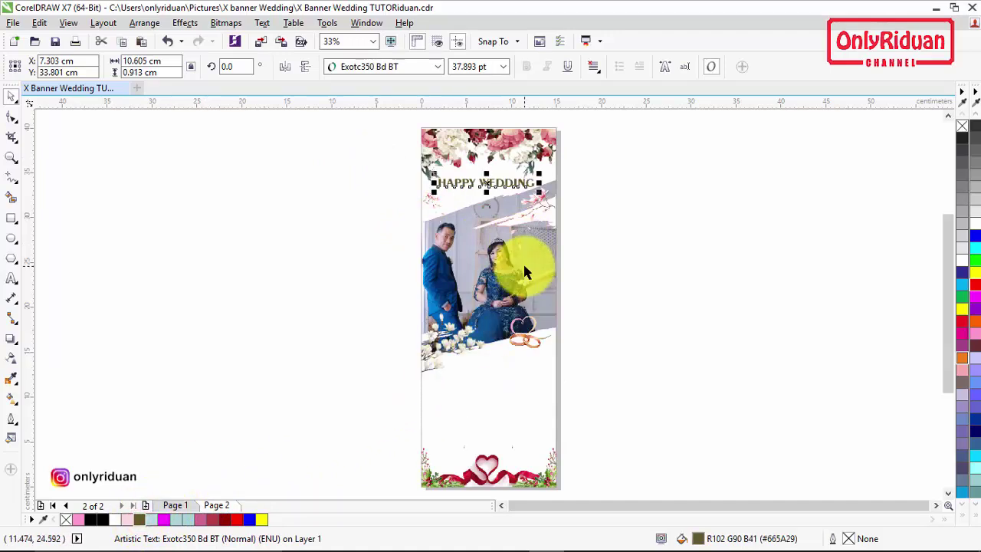
key(Right)
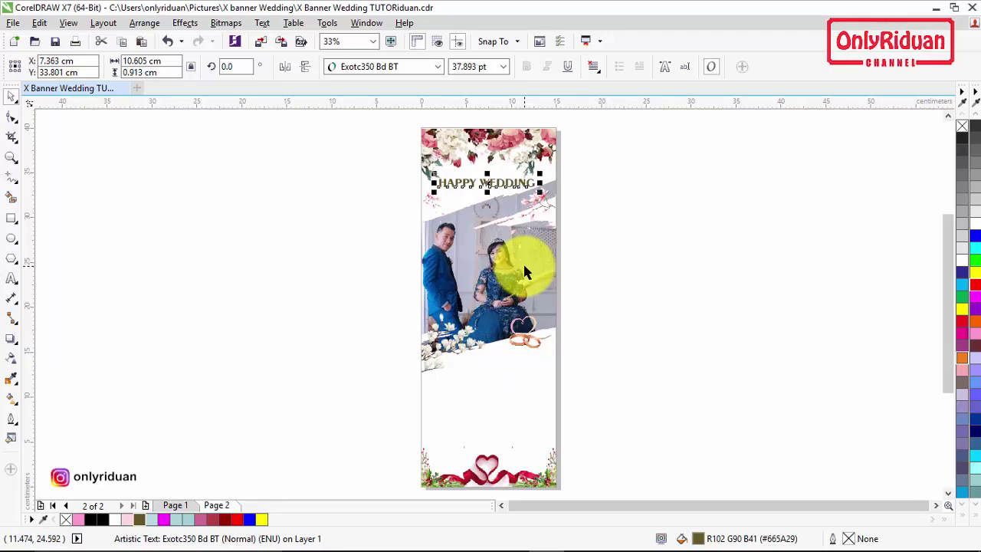
Step: Give "HAPPY WEDDING" the Flat Bottom Left drop shadow and pull its offset to about 0.04 cm right and 0.05 cm down
scroll(477, 182, up, 2)
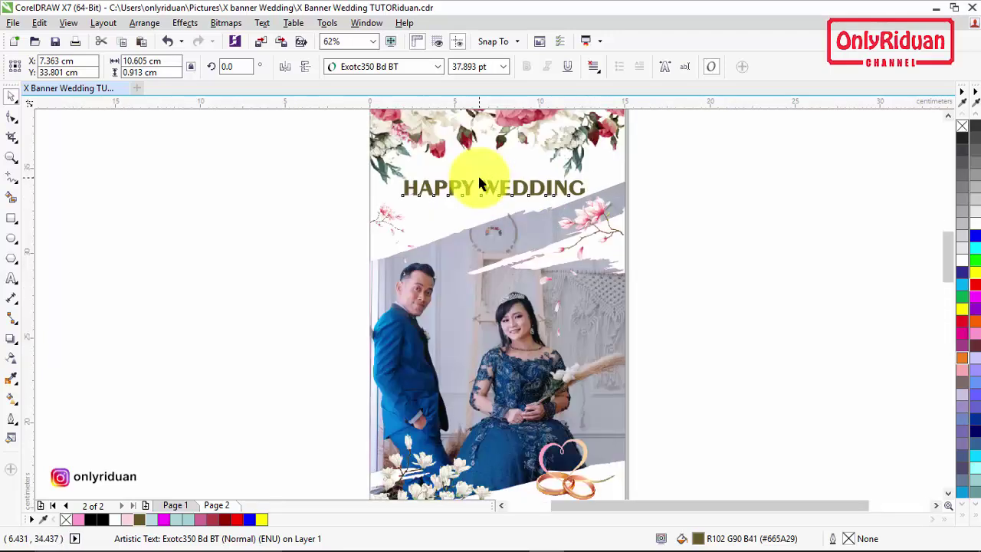
scroll(479, 184, up, 2)
click(11, 338)
click(66, 67)
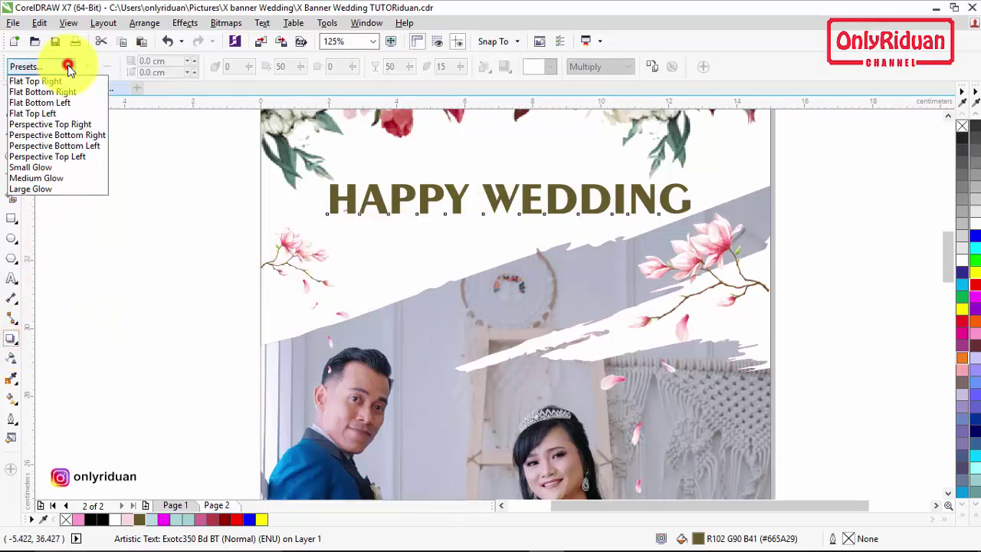
click(61, 102)
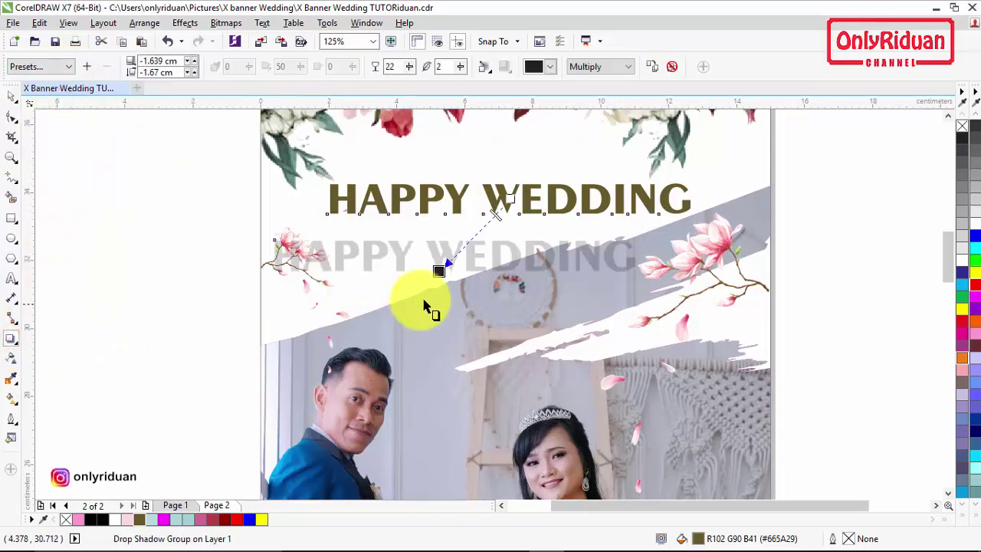
drag(436, 269, 526, 219)
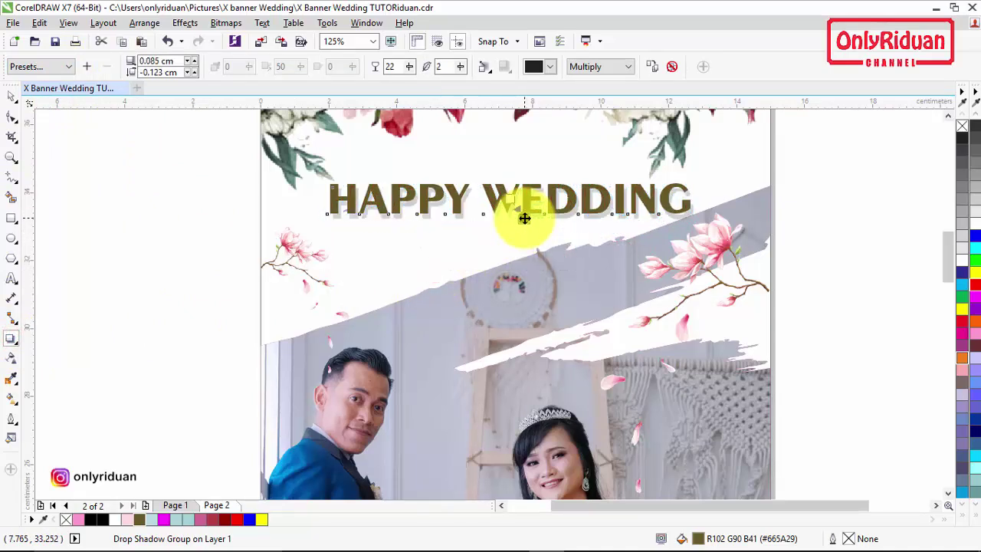
scroll(573, 219, up, 4)
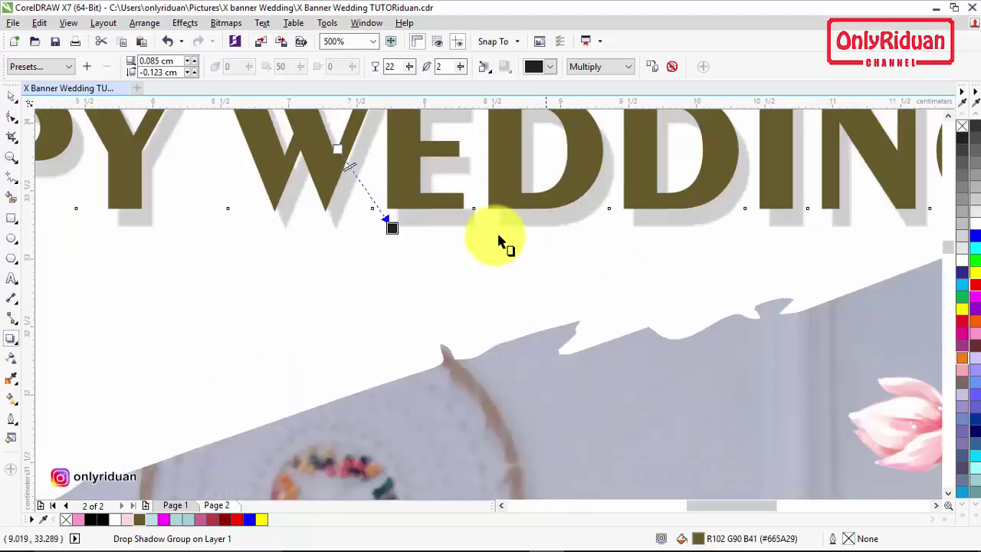
drag(392, 227, 386, 216)
scroll(386, 216, down, 4)
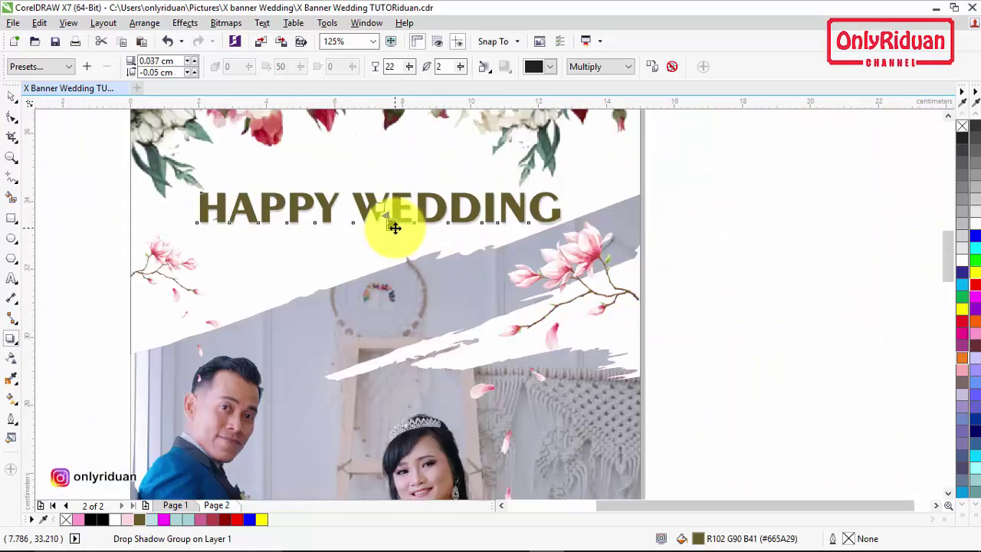
Step: Add the date text "11 Oktober 2020" in the white area below the couple's photo
scroll(398, 227, down, 2)
drag(949, 243, 971, 313)
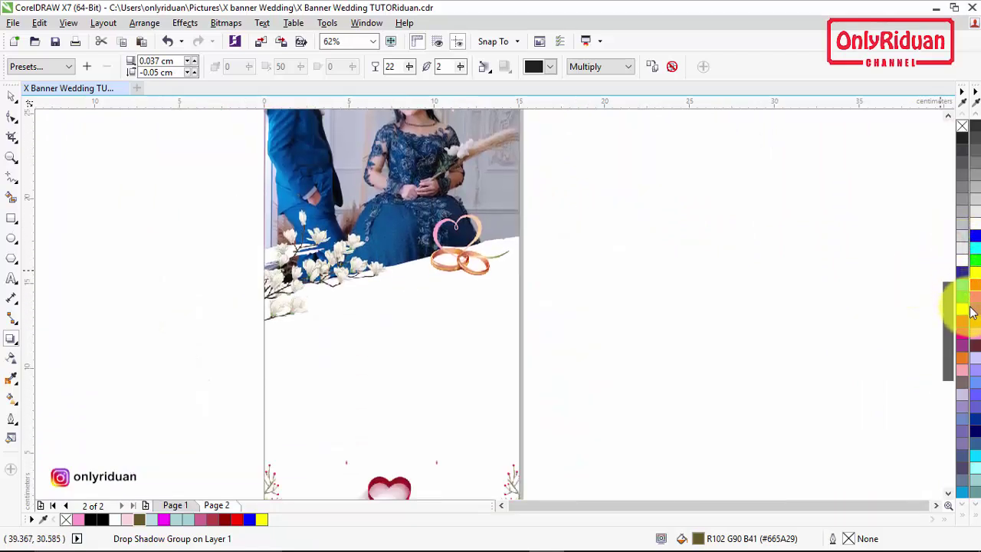
click(12, 277)
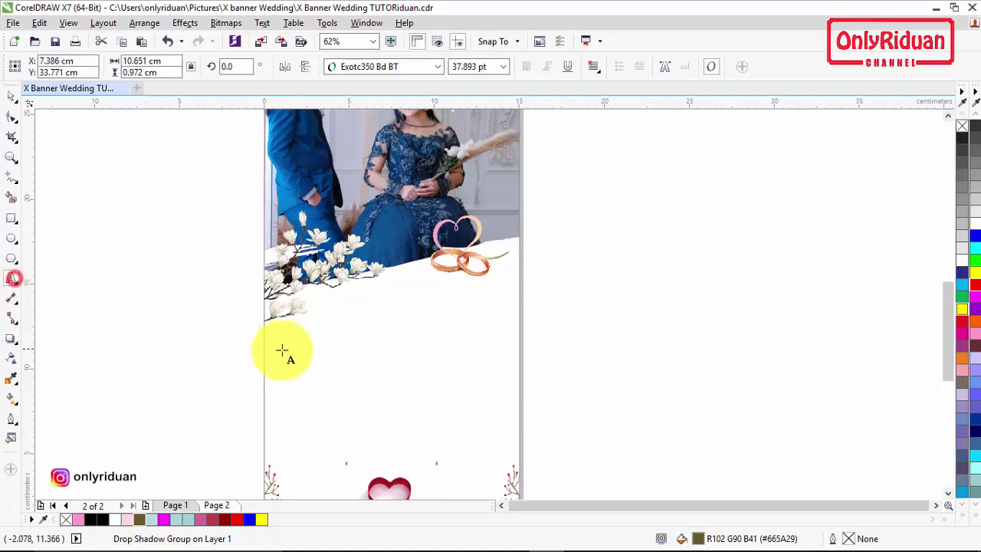
click(359, 314)
text(1)
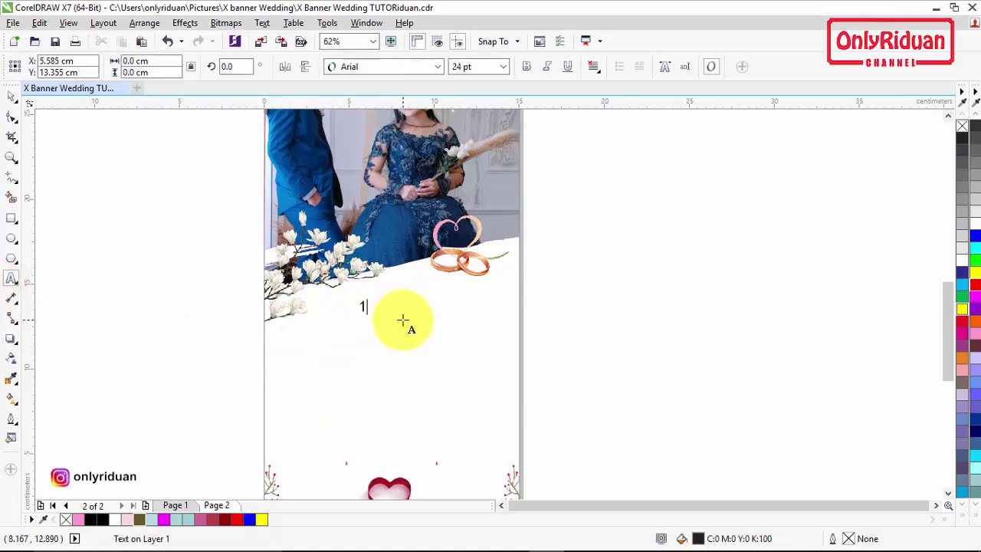
text(1 Oktober)
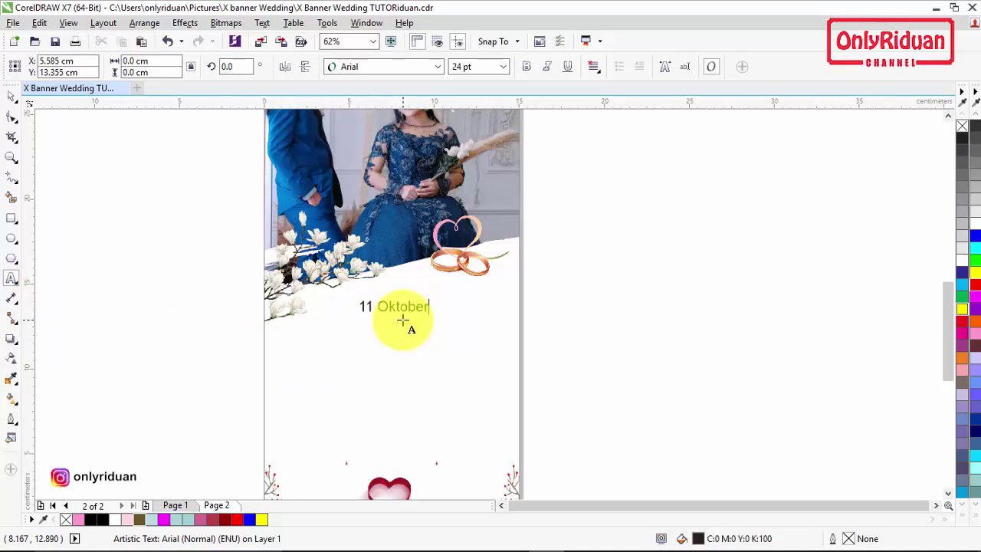
click(11, 95)
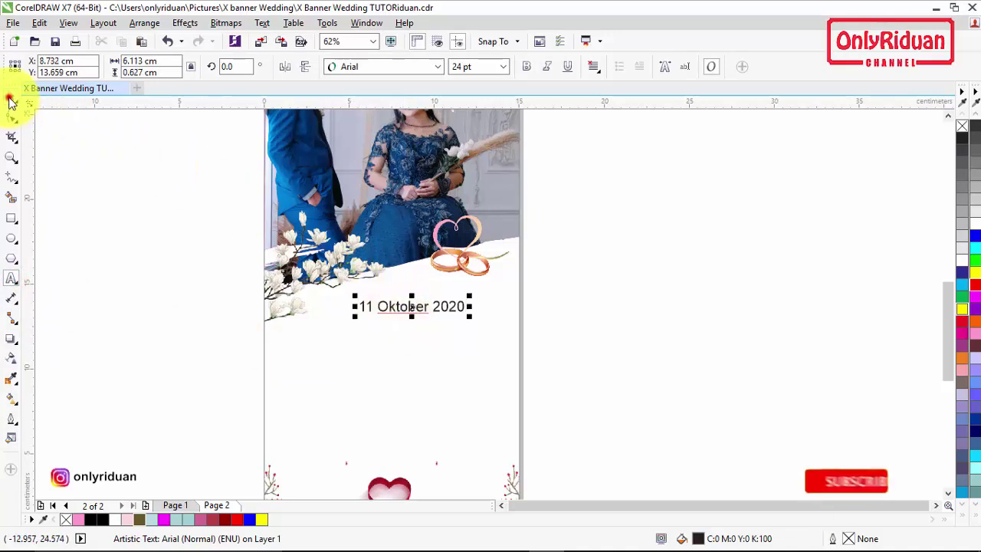
Step: Make the date text bold italic and move it near the banner's horizontal centre, at about X 7.7 cm, Y 13.9 cm
click(526, 66)
click(547, 66)
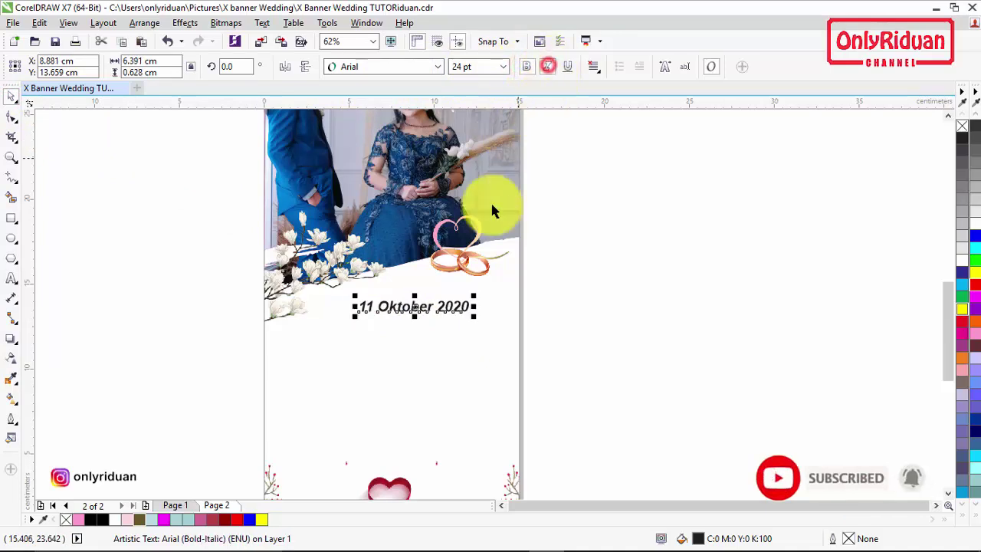
drag(416, 307, 394, 301)
Step: Add a text line with the couple's first names joined by "&" below the date
click(13, 279)
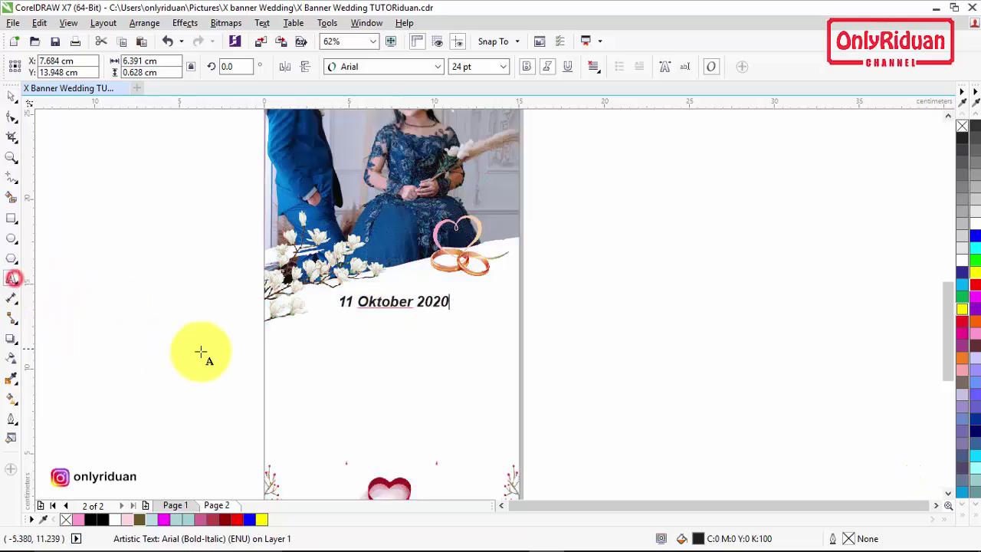
click(281, 345)
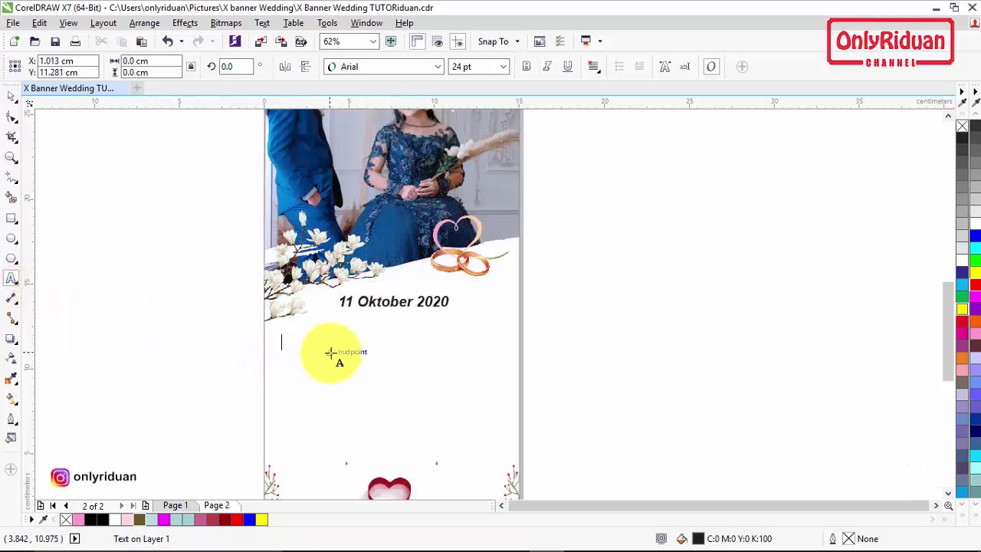
text(Antok & Emilia)
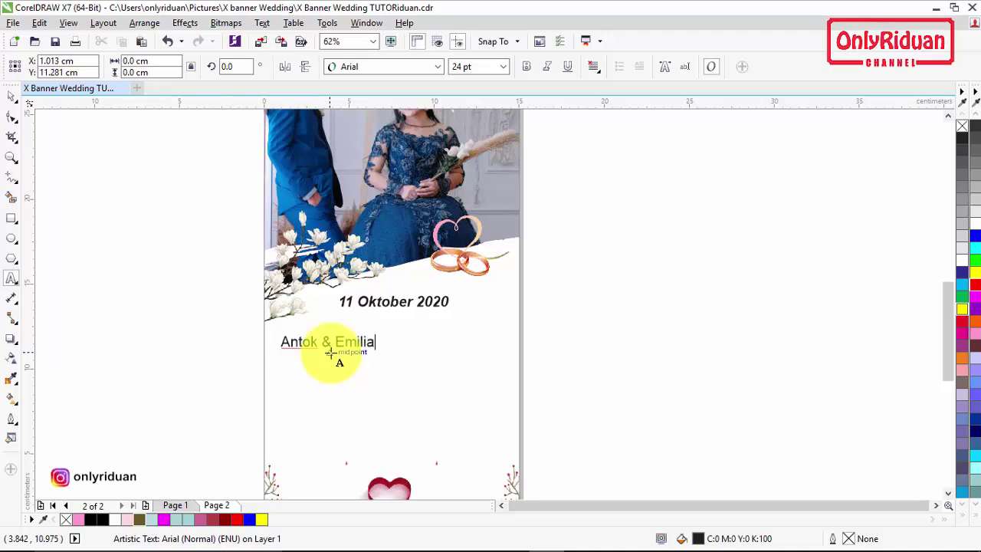
click(12, 95)
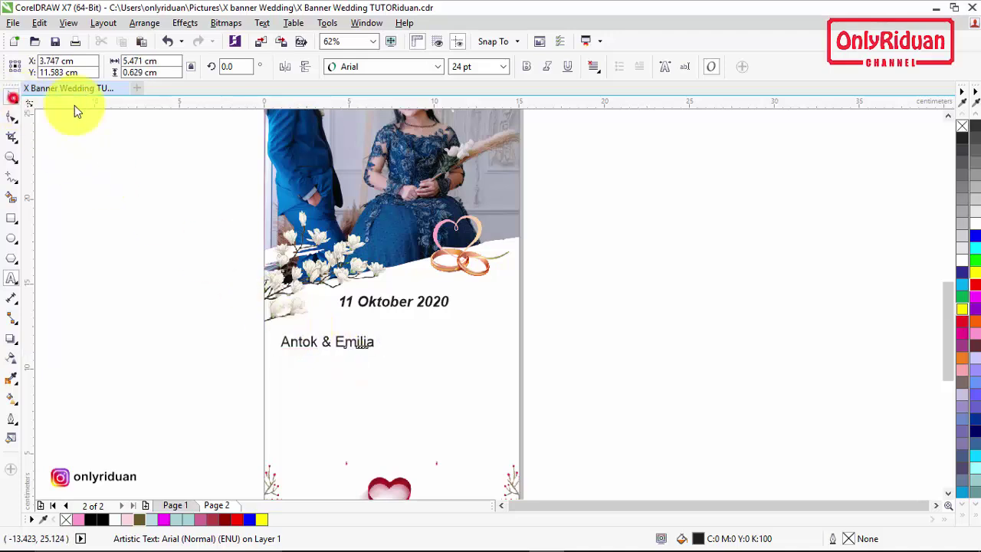
Step: Set the couple's names in Undella, enlarge them to about 12.4 by 2.3 cm and fill them with olive brown (#665A29)
click(435, 66)
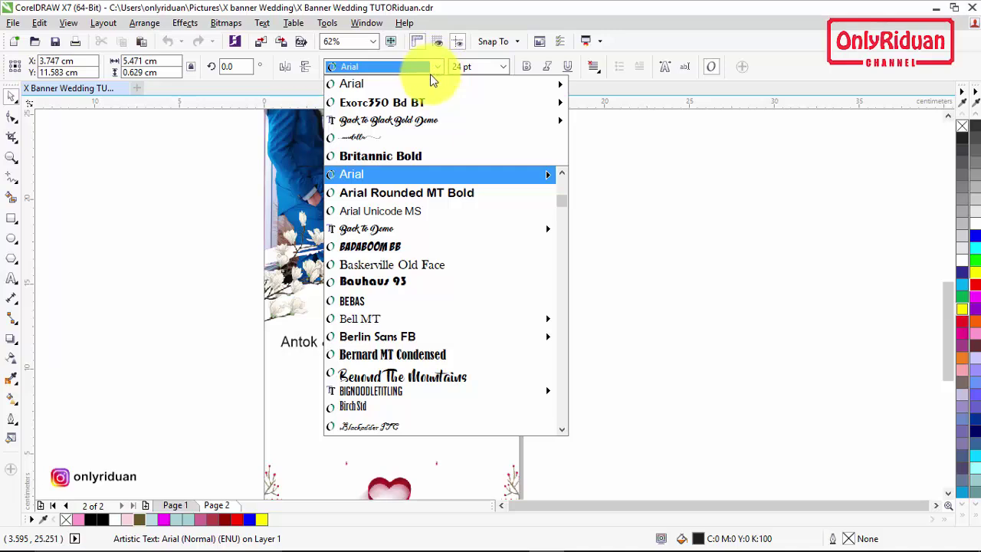
click(373, 136)
drag(369, 356, 496, 420)
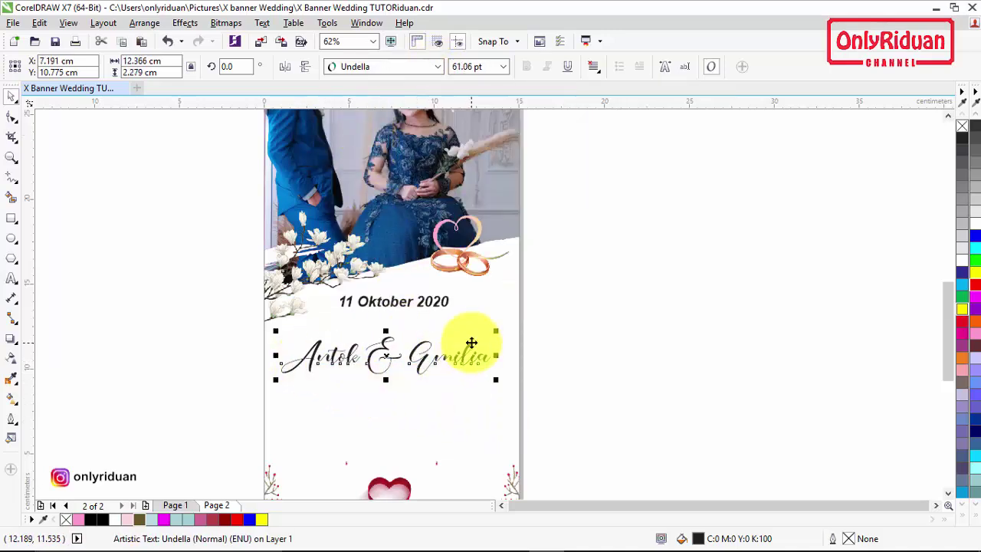
click(140, 517)
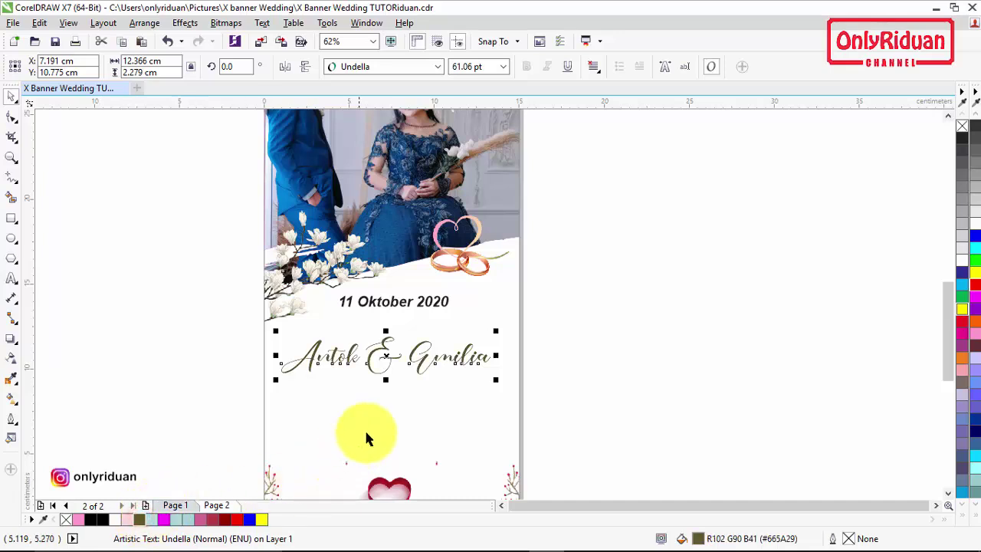
Step: Move the couple's names up beneath the date, to about X 7.4 cm, Y 11.9 cm, and enlarge them to about 12.7 by 2.3 cm
drag(388, 353, 385, 337)
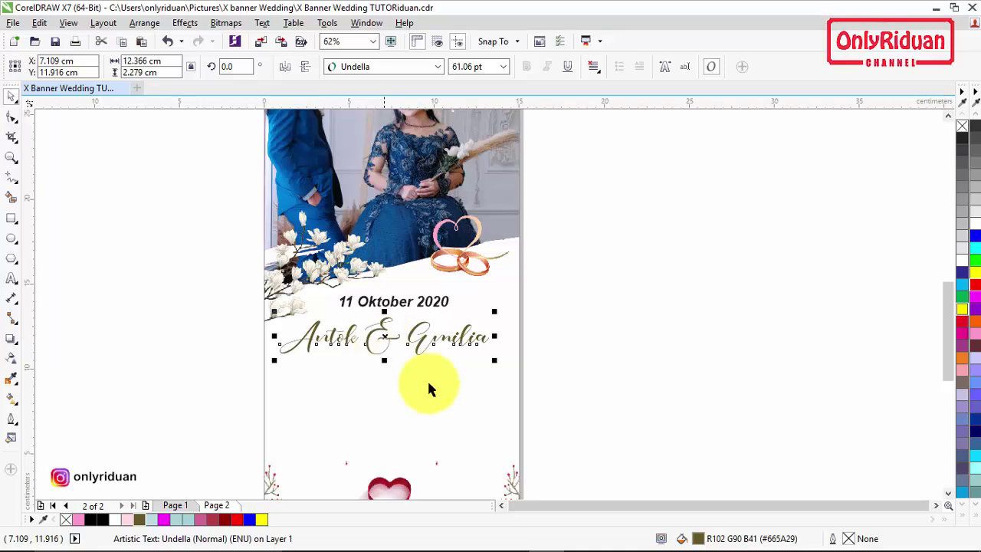
drag(497, 359, 505, 366)
drag(390, 338, 390, 333)
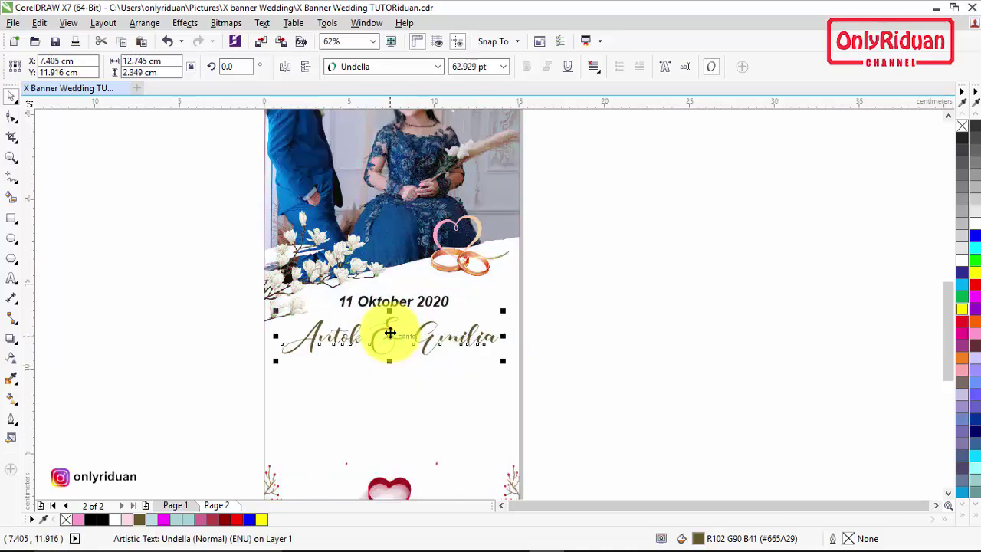
Step: Add the text "Mohon Doa Restu" in the white area above the heart ribbon
click(12, 279)
click(315, 446)
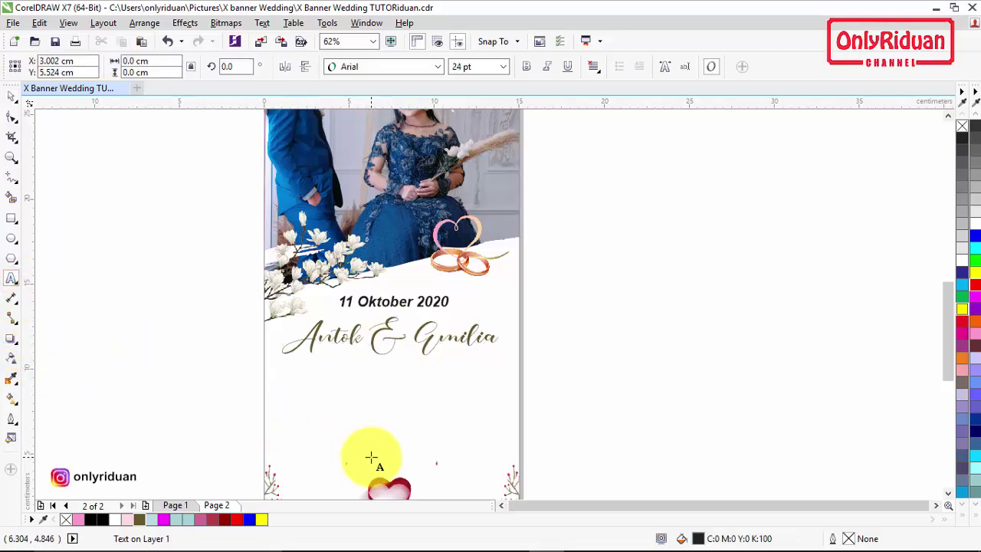
text(Mohon Doa Restu)
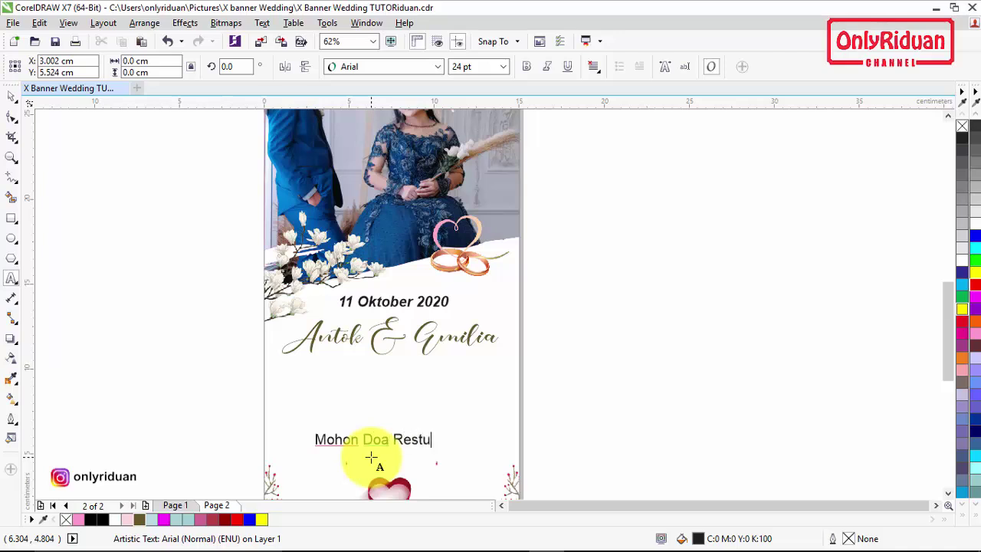
click(11, 97)
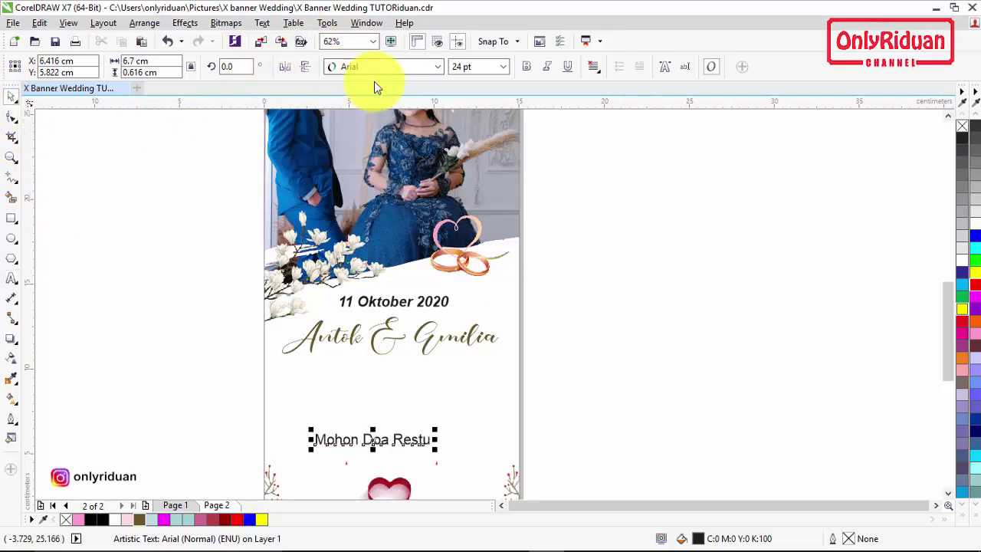
Step: Set "Mohon Doa Restu" in Beyond The Mountains, fill it with dark red (#990100) and enlarge it to about 10.4 by 1.9 cm
click(437, 71)
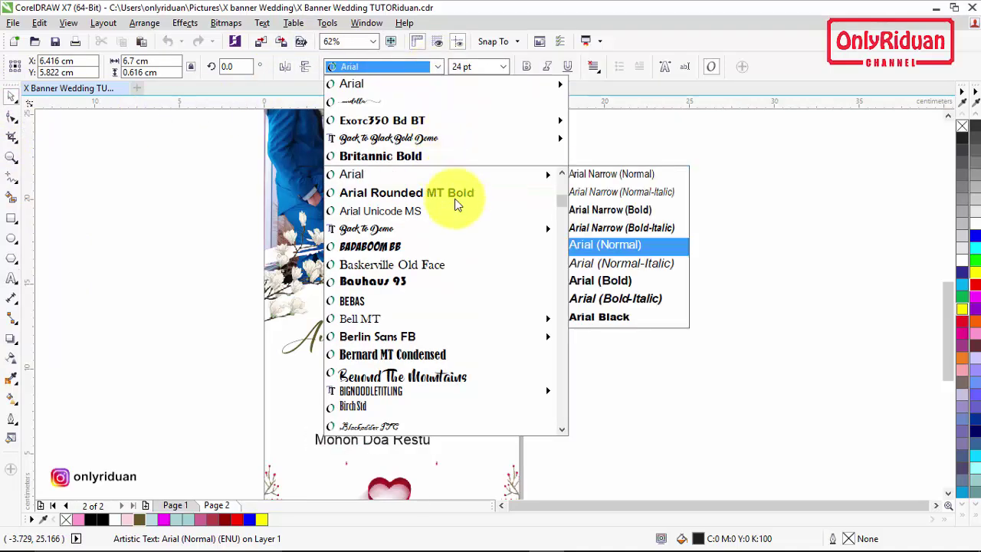
click(432, 376)
drag(417, 451, 477, 463)
click(224, 520)
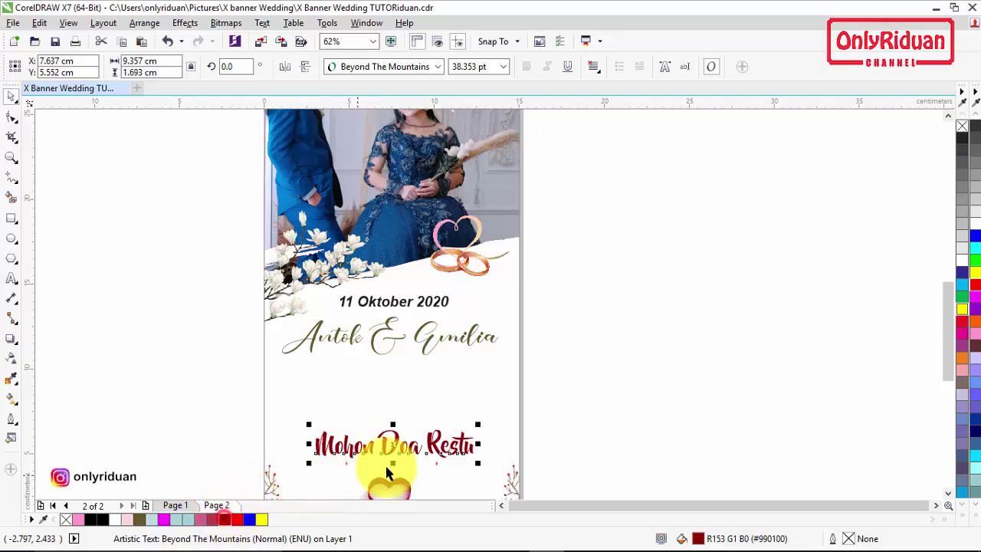
drag(308, 424, 298, 418)
drag(477, 421, 483, 421)
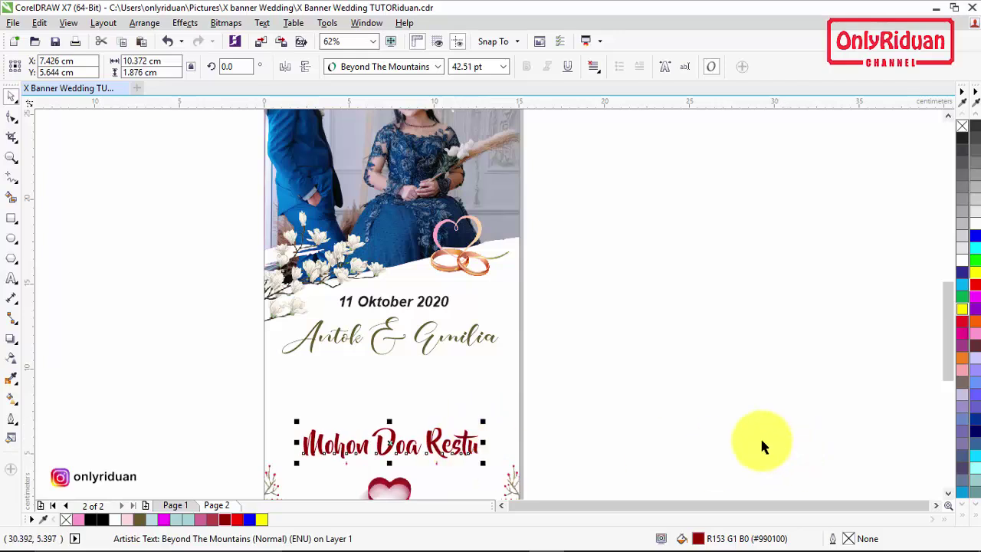
Step: Move "Mohon Doa Restu" up from the heart ribbon to about X 7.4 cm, Y 6.8 cm
key(F10)
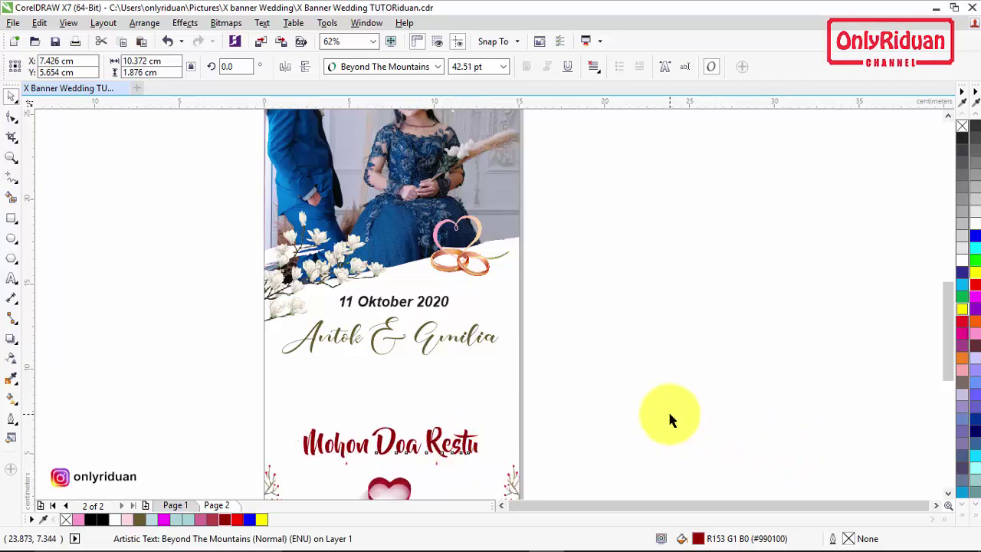
key(Up)
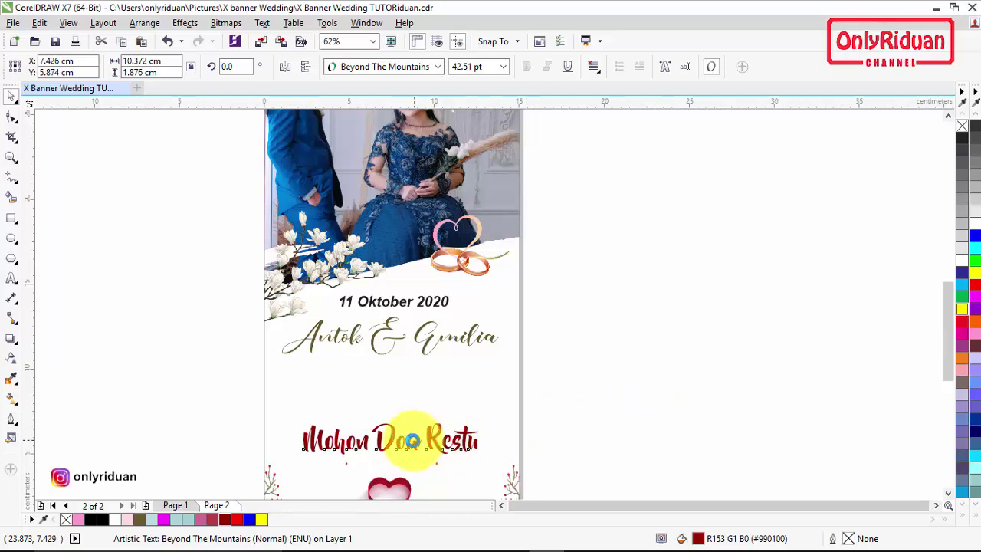
key(Up)
drag(388, 437, 391, 424)
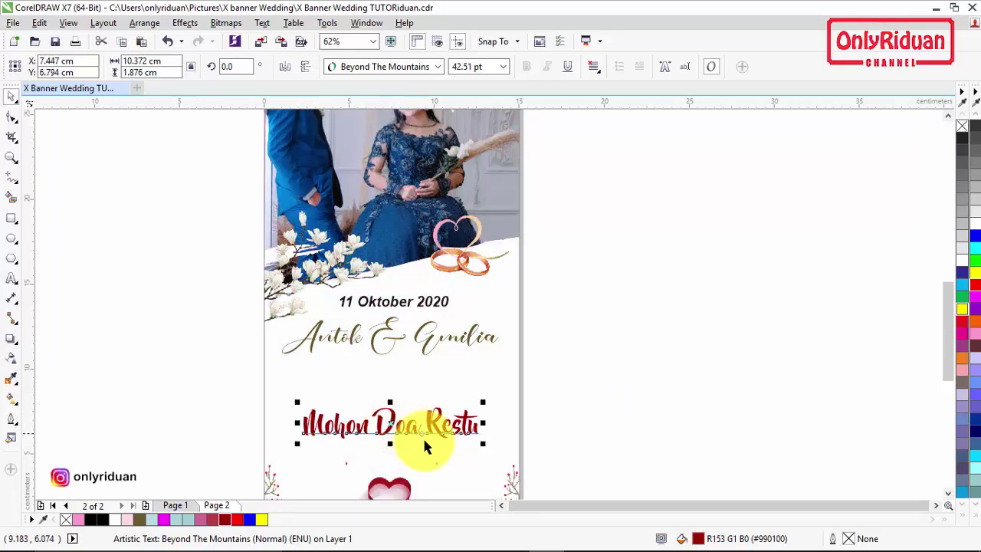
Step: Give "Mohon Doa Restu" a Flat Bottom Right drop shadow offset by about 0.02 cm and -0.09 cm
click(948, 493)
click(948, 493)
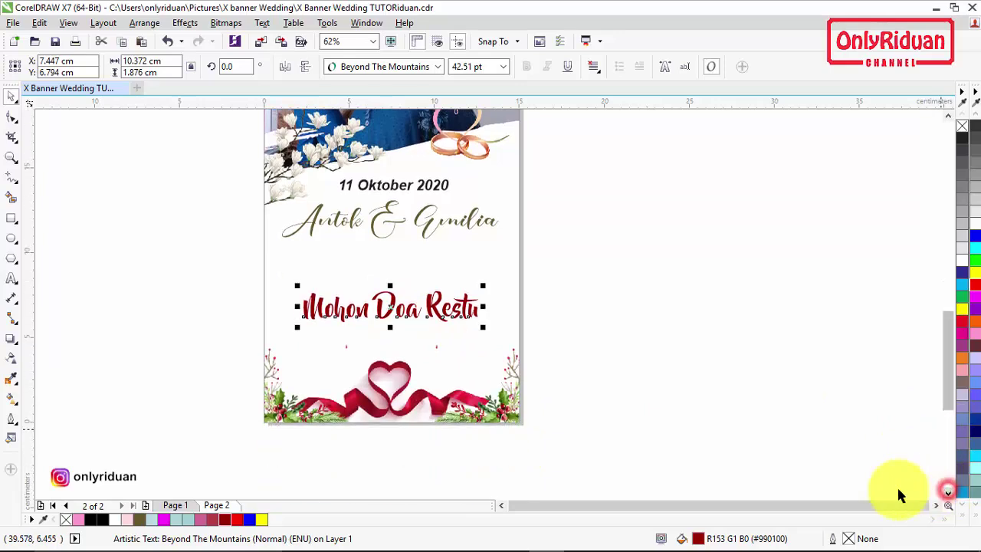
click(11, 335)
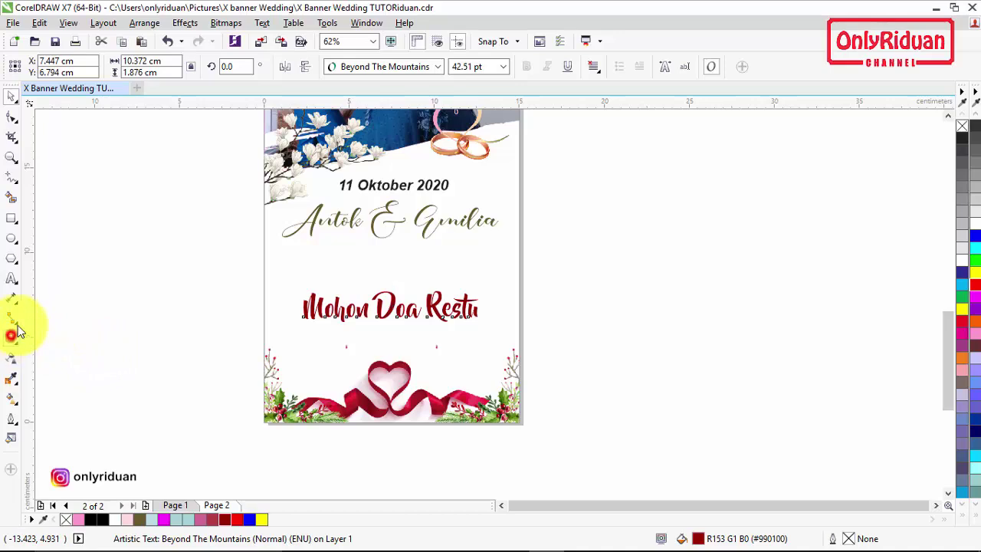
click(61, 69)
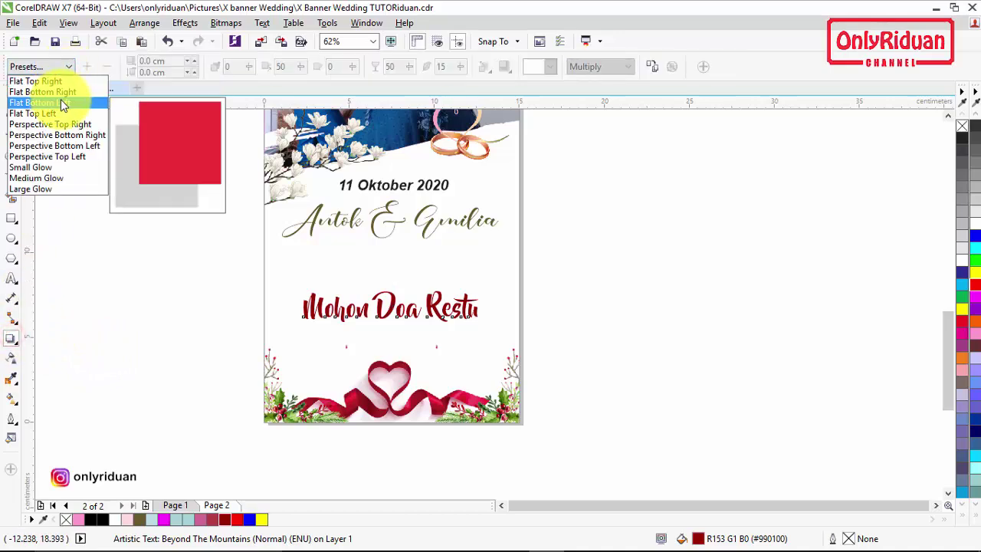
click(60, 92)
drag(291, 328, 390, 301)
scroll(394, 329, up, 5)
Step: Add the two-line text "Semoga Menjadi Keluarga yang / Sakinah, Mawaddah dan Warahmah" below "Mohon Doa Restu"
scroll(390, 301, down, 3)
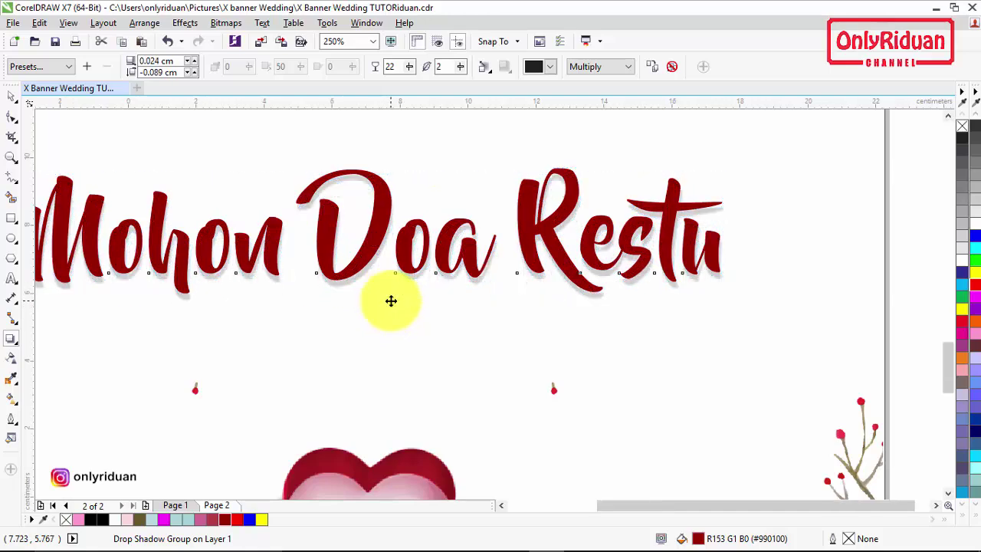
click(11, 278)
click(211, 332)
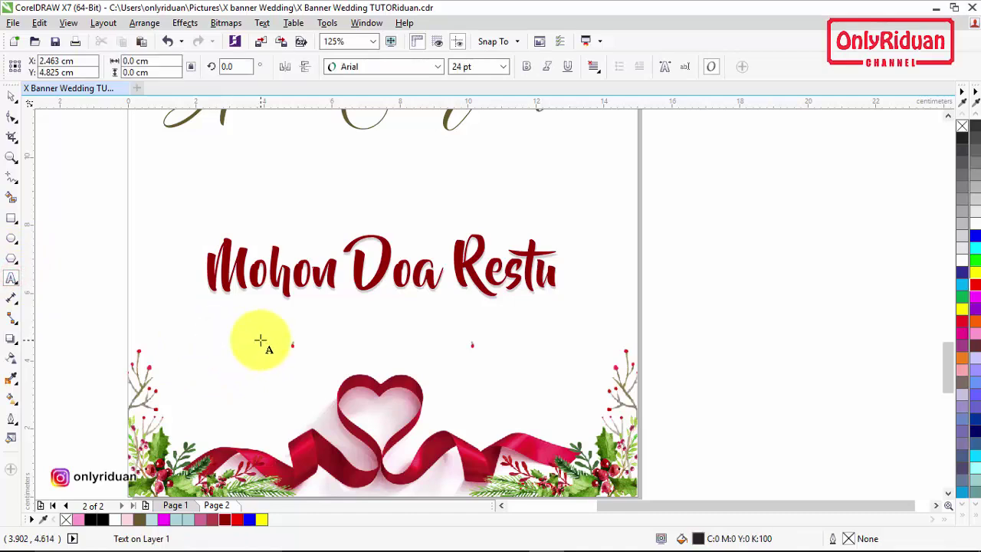
text(Se)
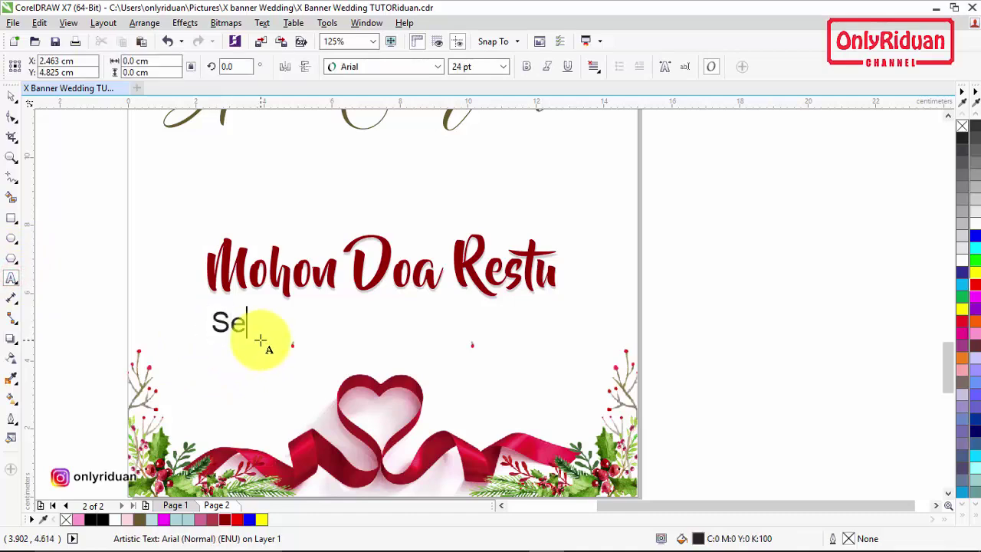
text(moga)
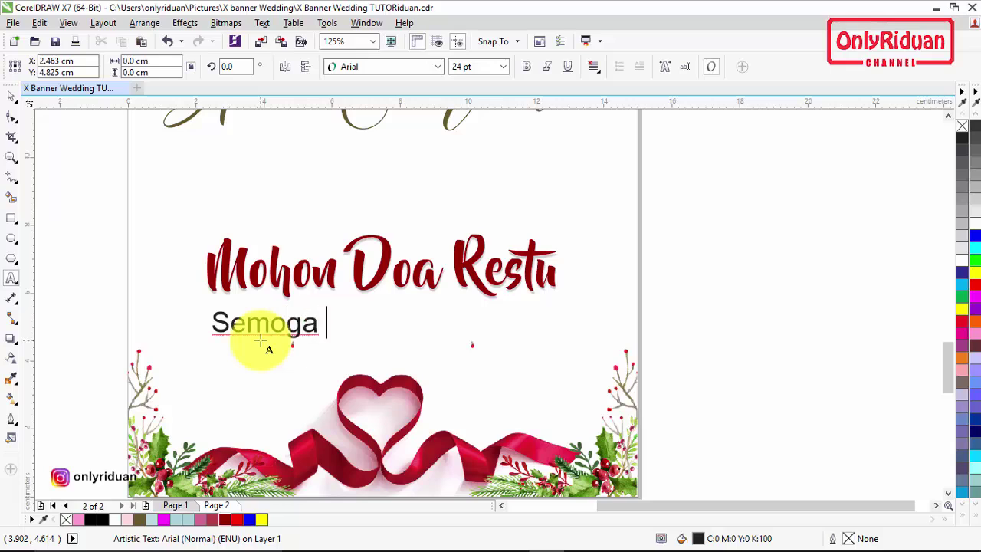
text( Menjadi)
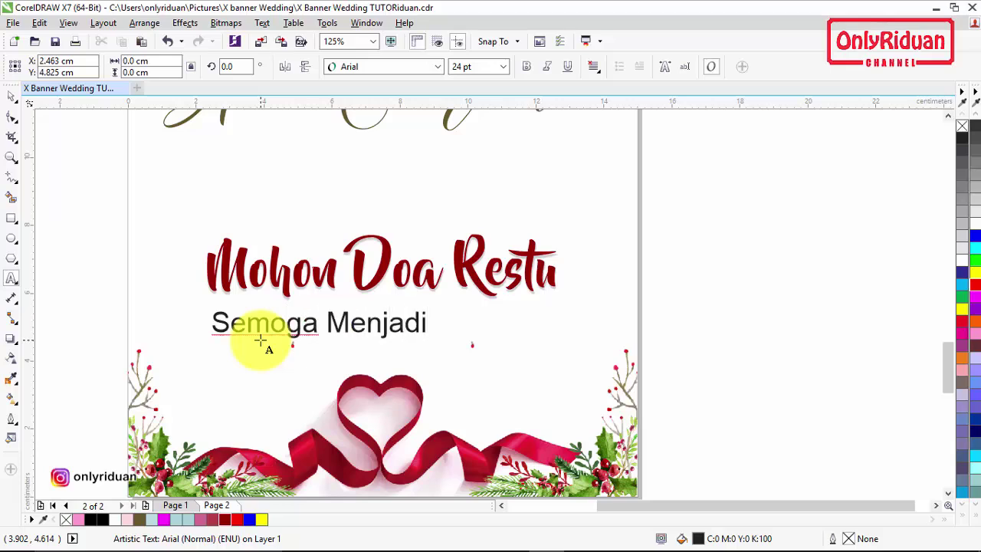
text( Keluarga)
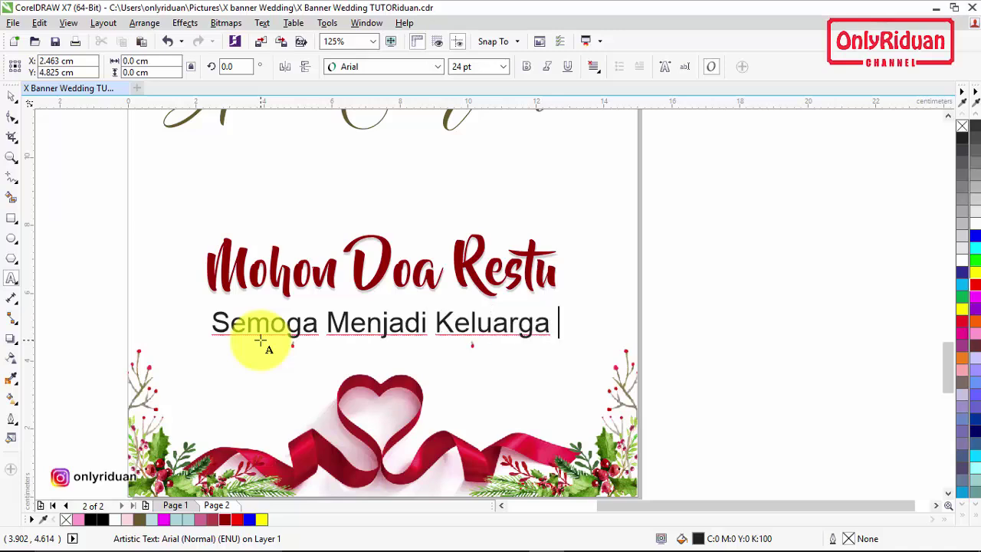
text( yang )
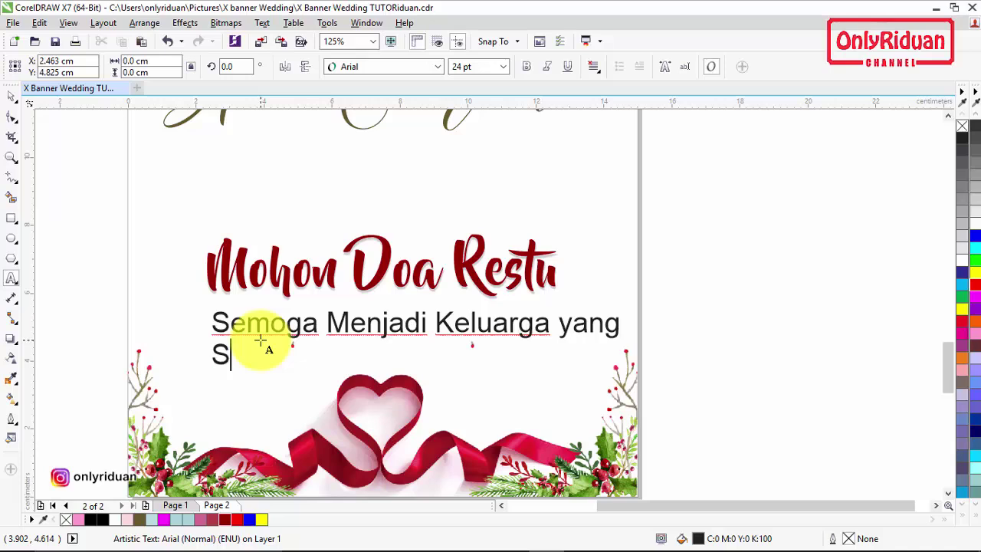
text(Sakinah, Mawa)
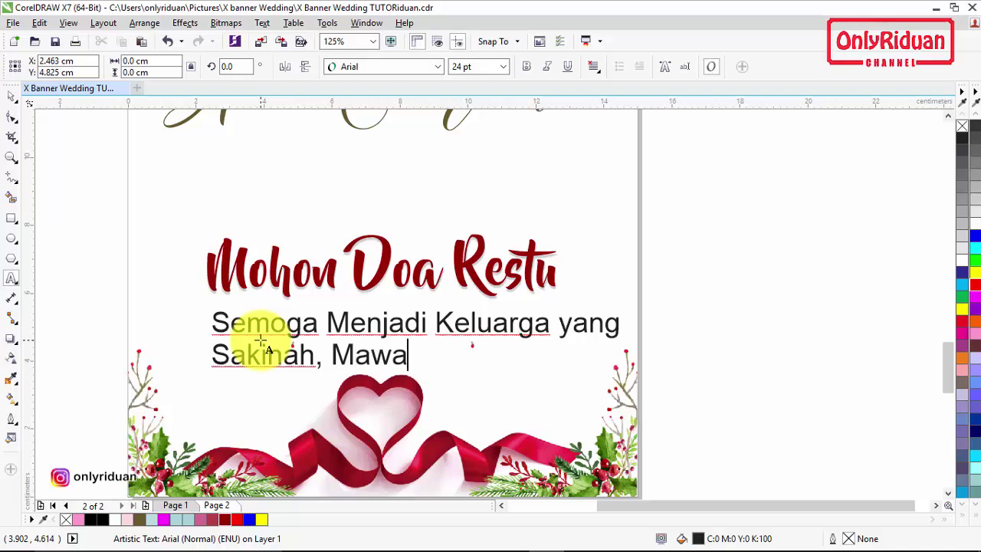
text(ddah)
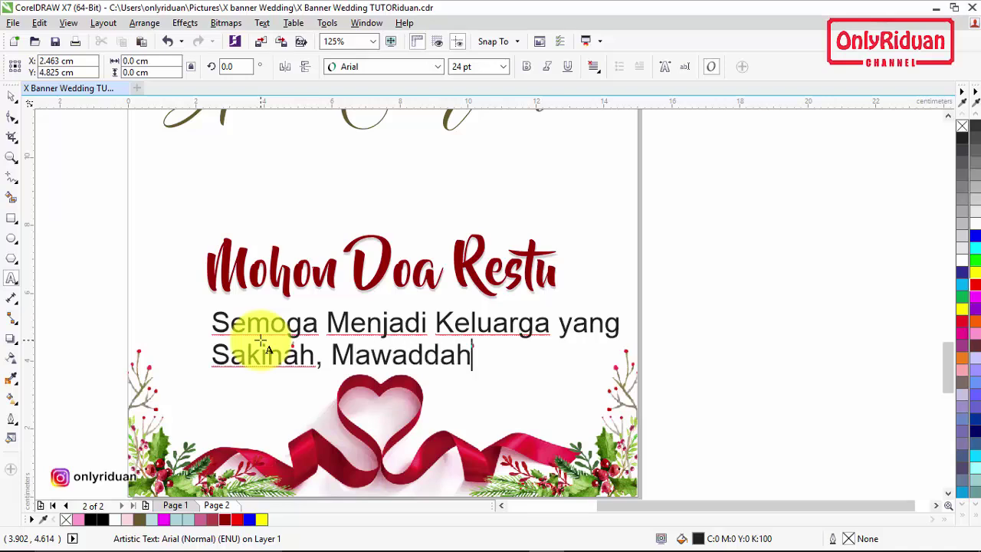
text(dan )
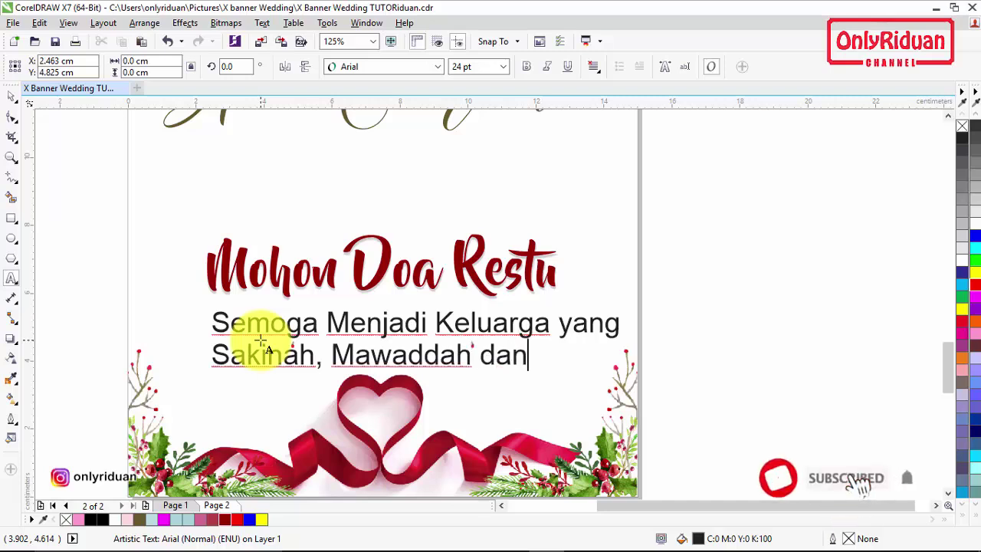
text(War)
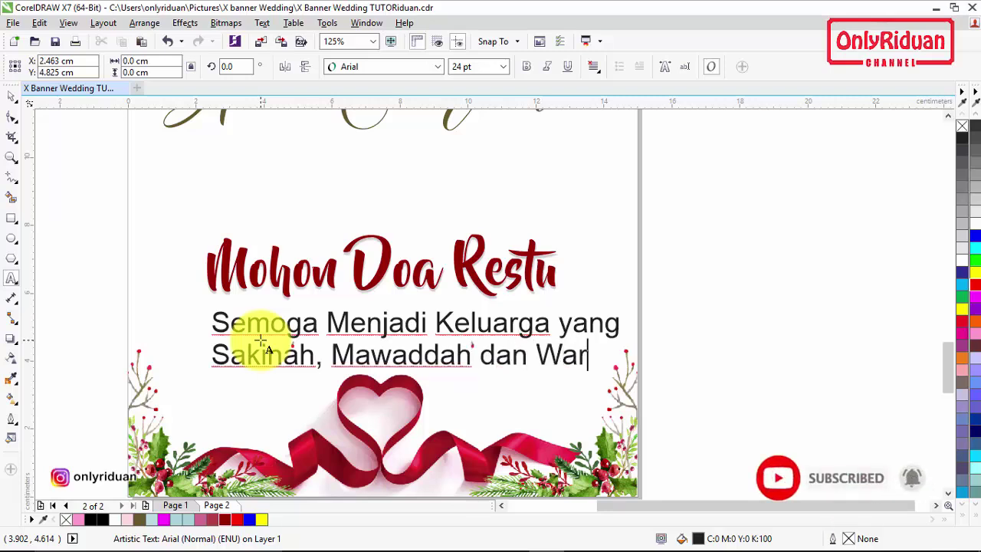
text(ahmah)
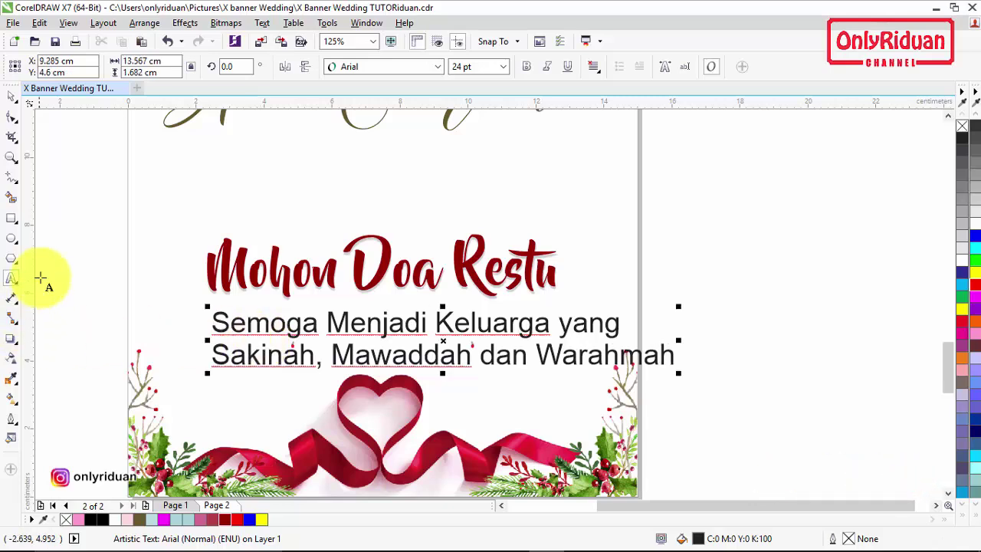
click(13, 97)
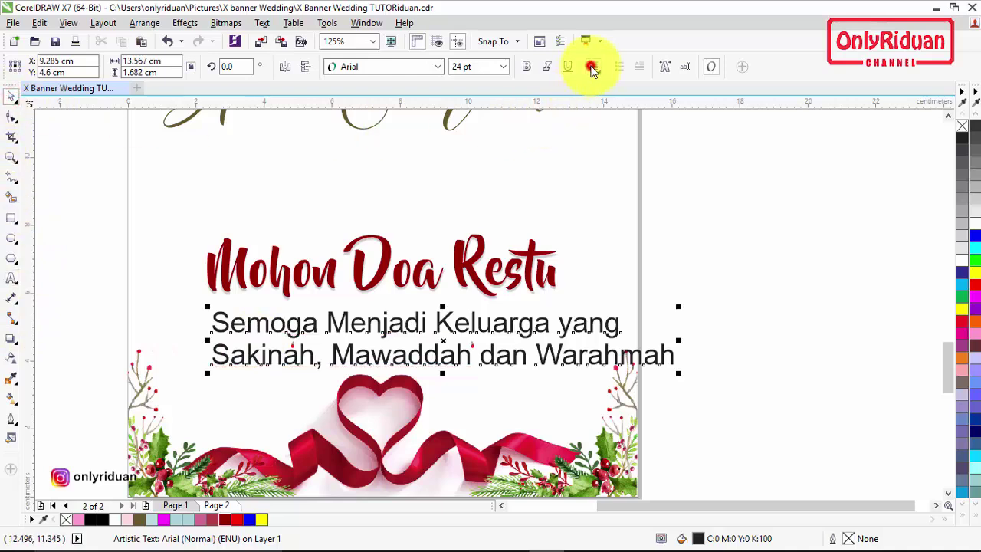
Step: Centre-align the two-line wish text and set its font to Back to Black Bold Demo
click(593, 67)
click(623, 116)
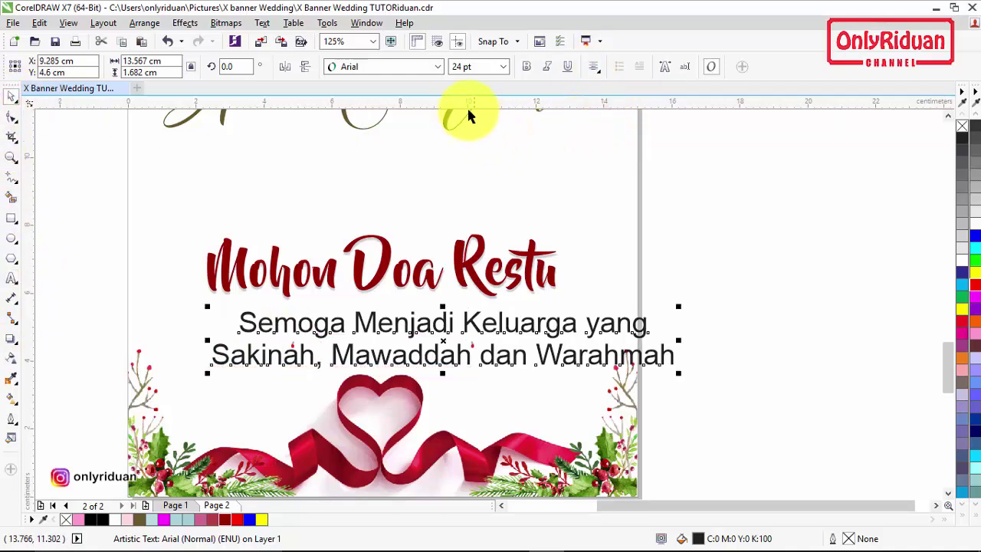
click(437, 67)
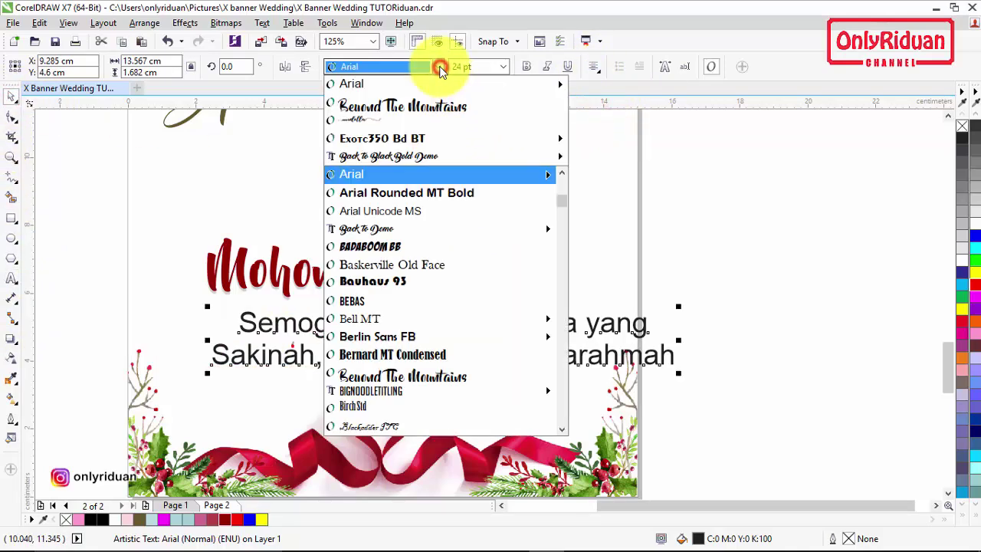
click(397, 159)
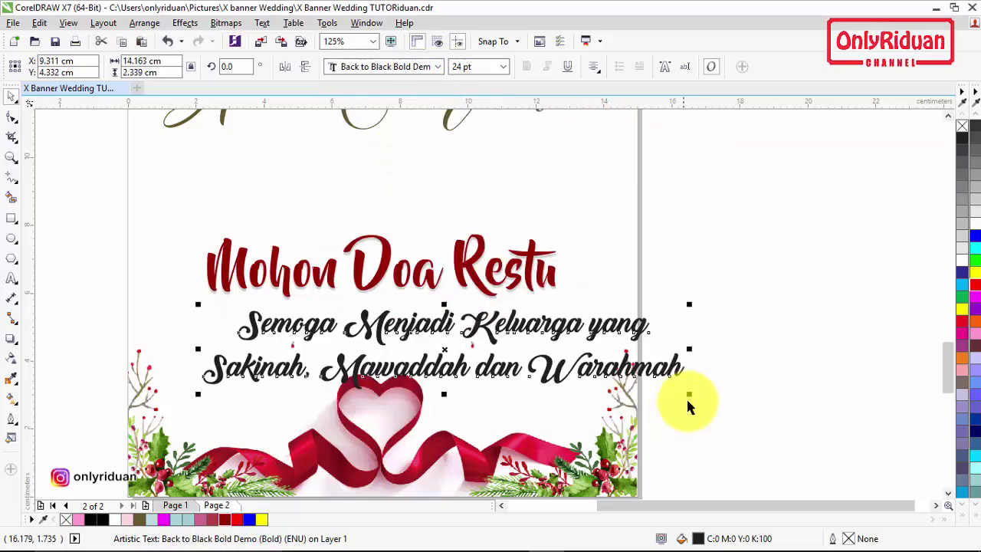
Step: Shrink the wish text to about 11.2 by 1.85 cm and centre it under "Mohon Doa Restu" at about X 7.4 cm, Y 4.6 cm
drag(692, 393, 587, 378)
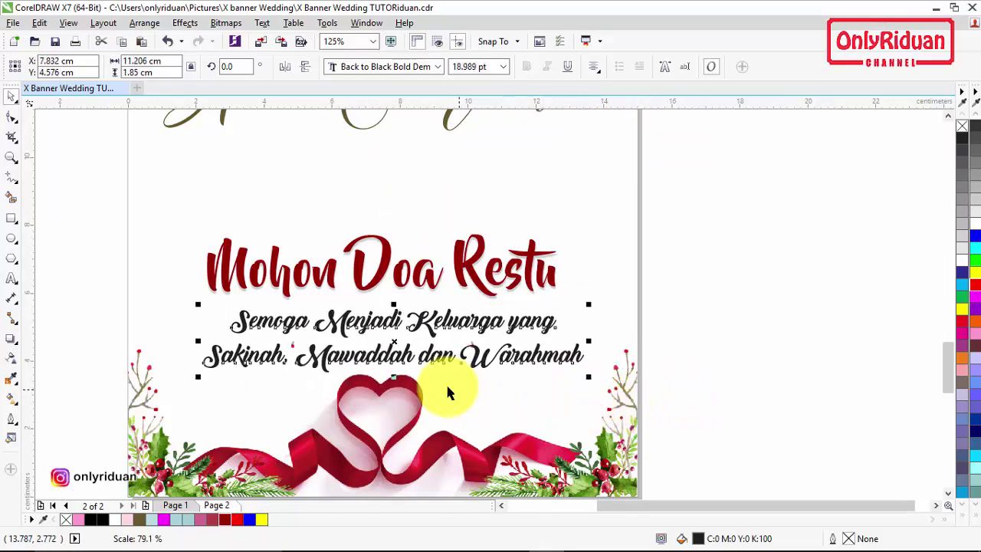
drag(391, 342, 381, 341)
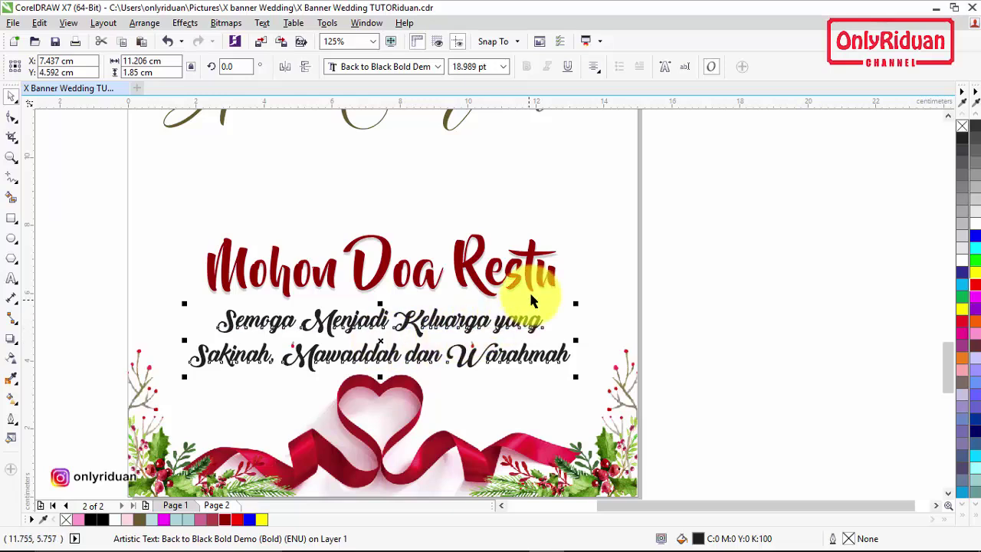
click(574, 200)
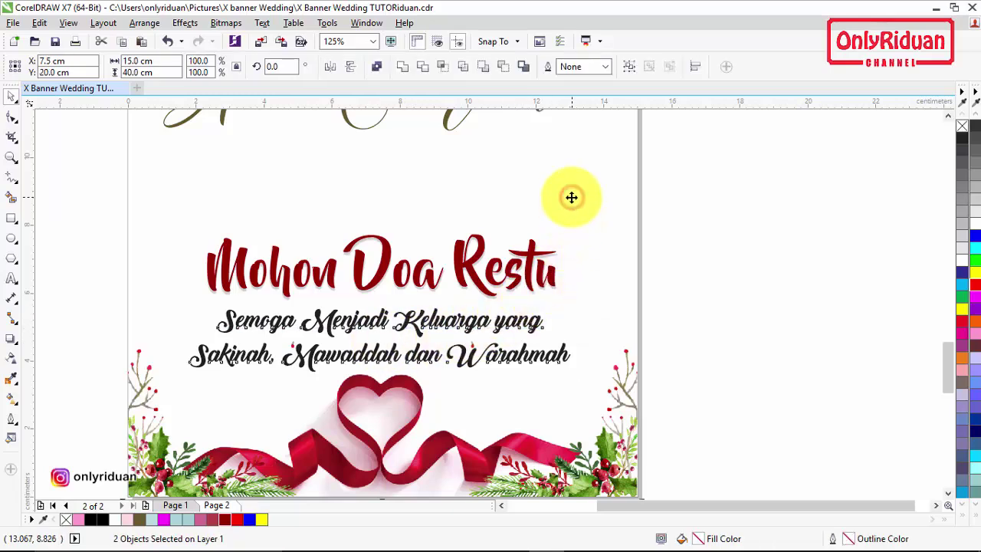
click(740, 256)
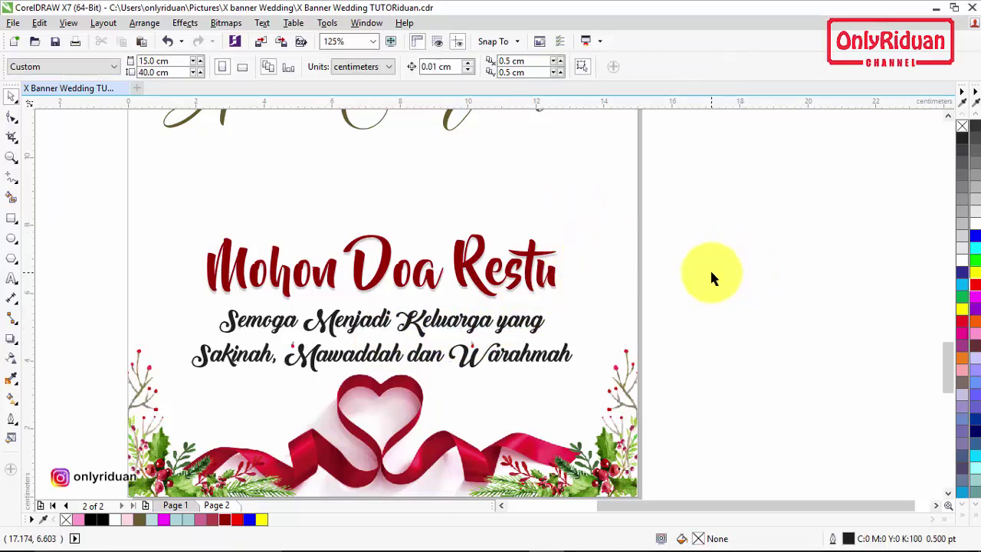
scroll(709, 270, down, 2)
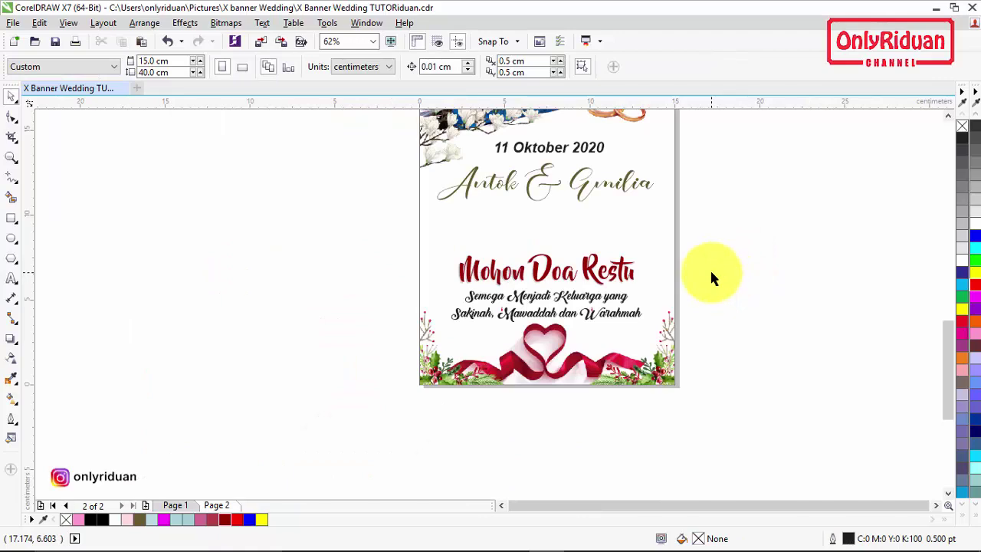
Step: Import the couple's cut-out PNG from the X banner Wedding folder and place it over the lower part of the page
click(948, 116)
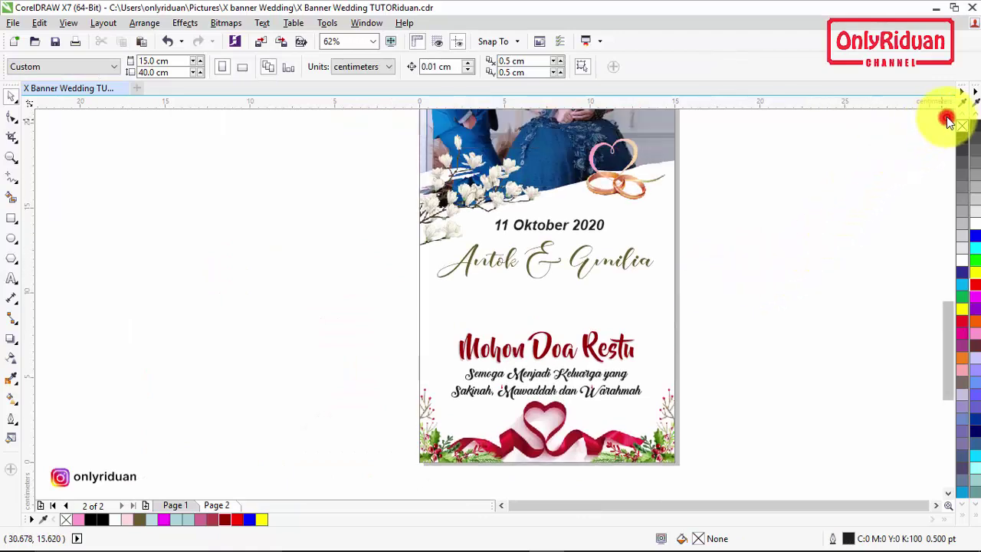
click(934, 505)
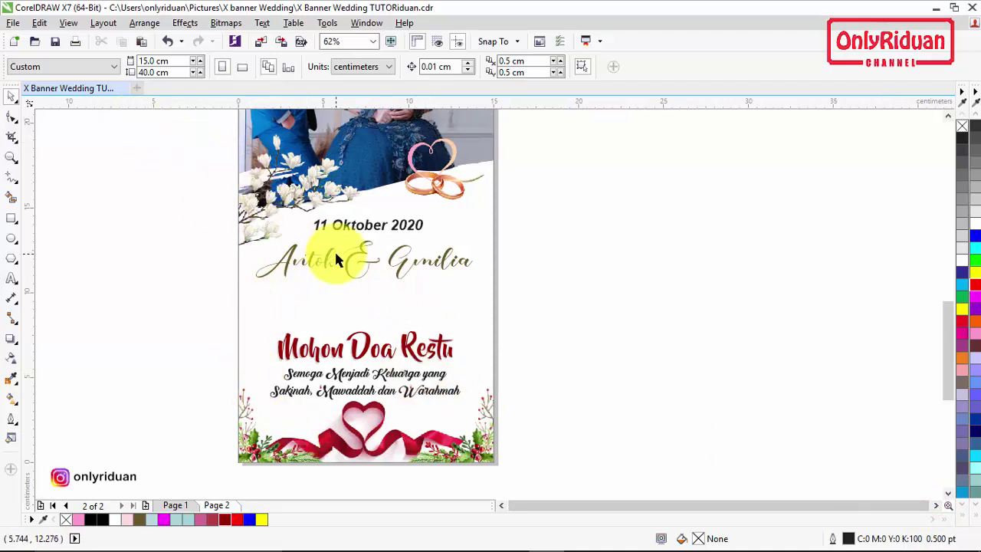
click(13, 24)
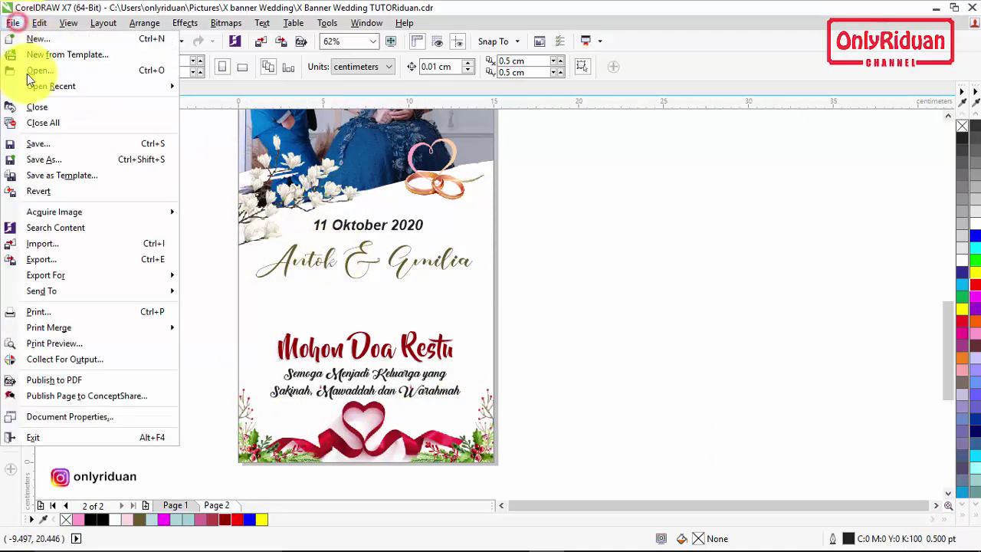
click(55, 247)
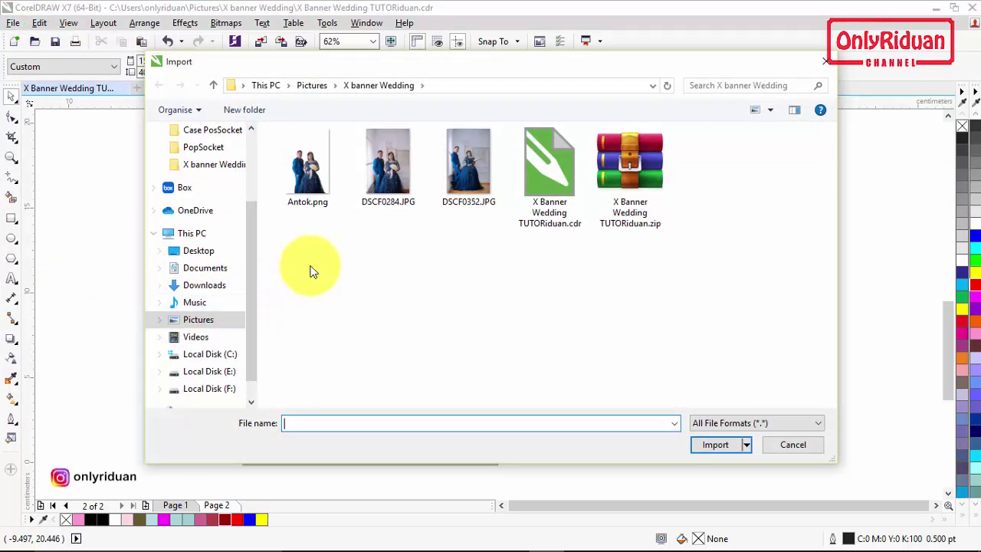
click(311, 170)
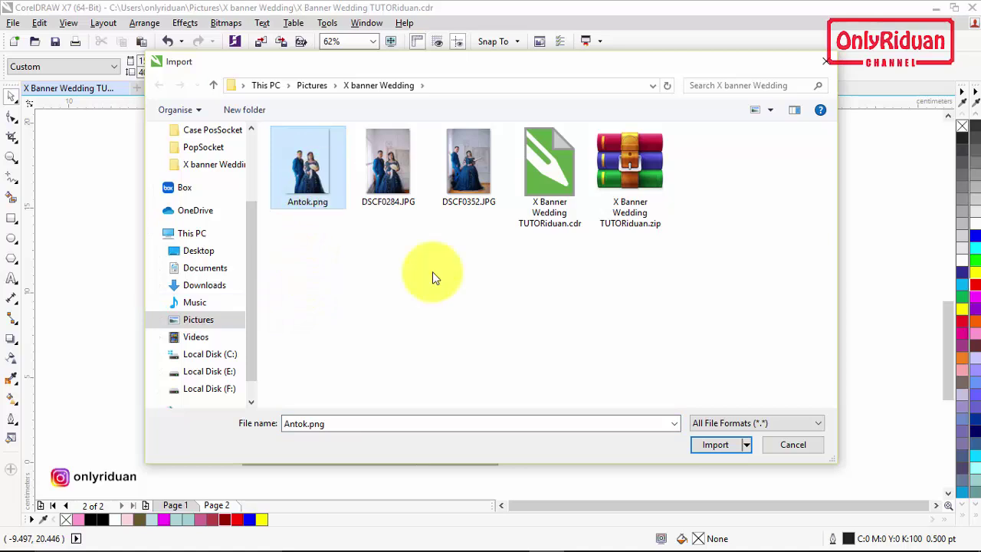
click(712, 444)
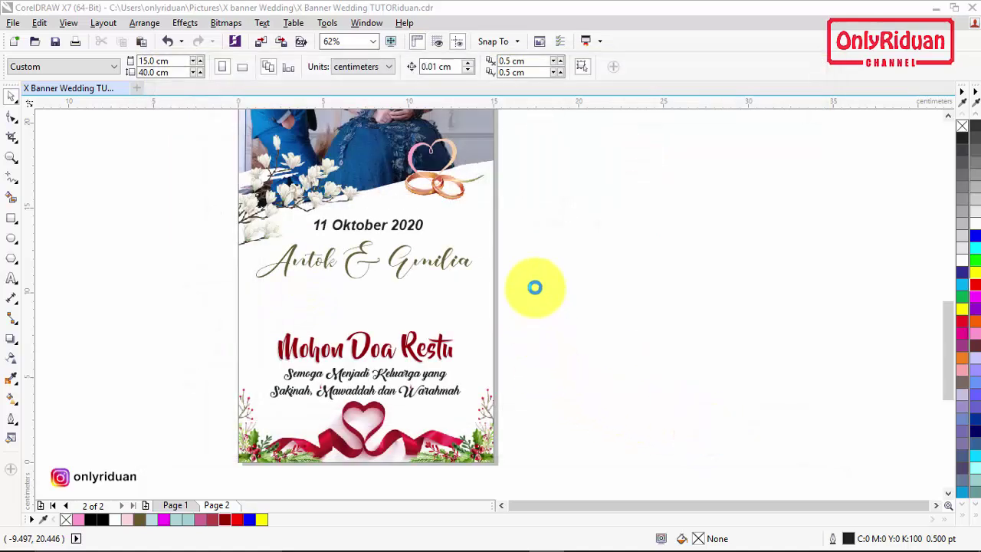
drag(288, 276, 486, 469)
Step: Enlarge the cut-out photo to about 13.2 by 19.8 cm and position it at about X 7.8 cm, Y 7.6 cm
drag(407, 383, 393, 340)
drag(456, 422, 515, 460)
drag(442, 389, 407, 323)
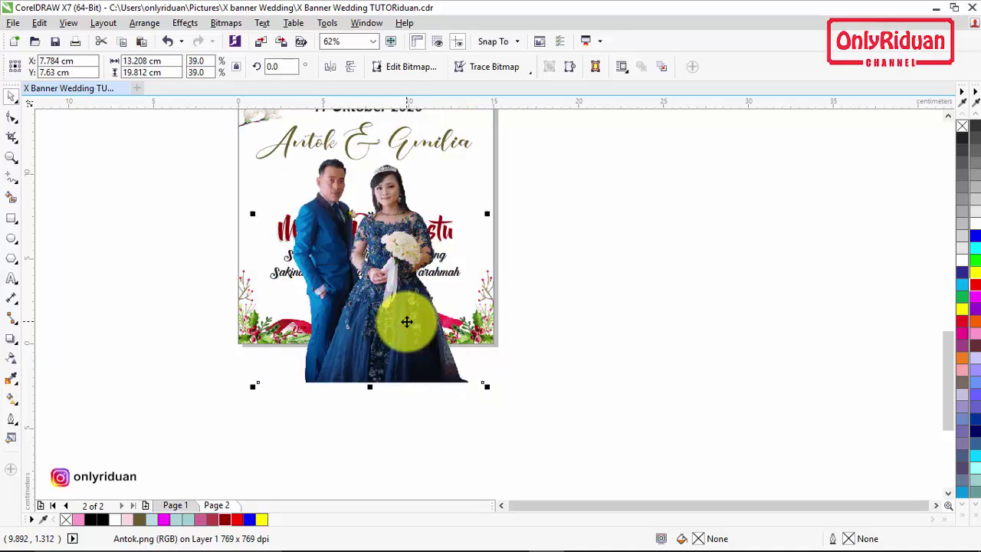
Step: Apply a uniform transparency of 50 to the cut-out photo of the couple
click(11, 357)
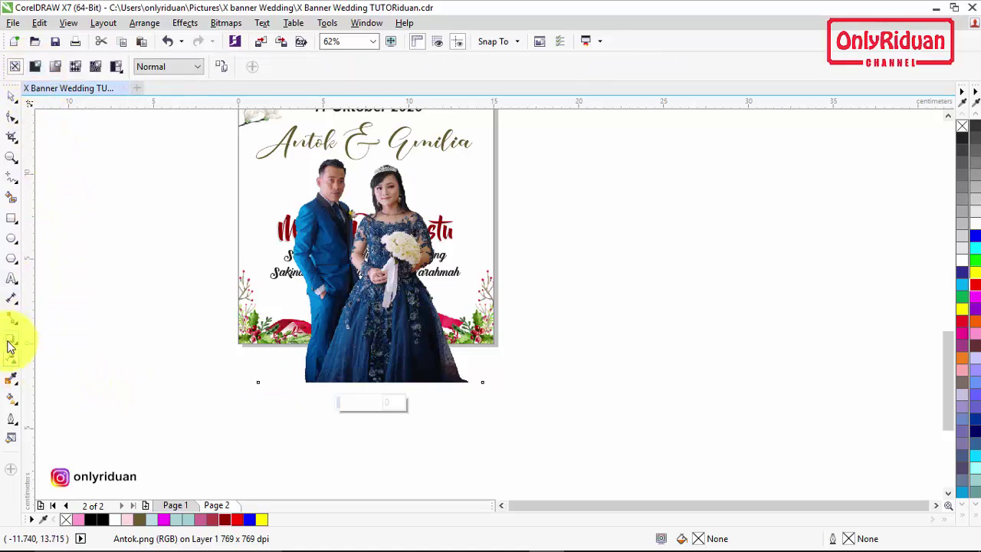
click(33, 68)
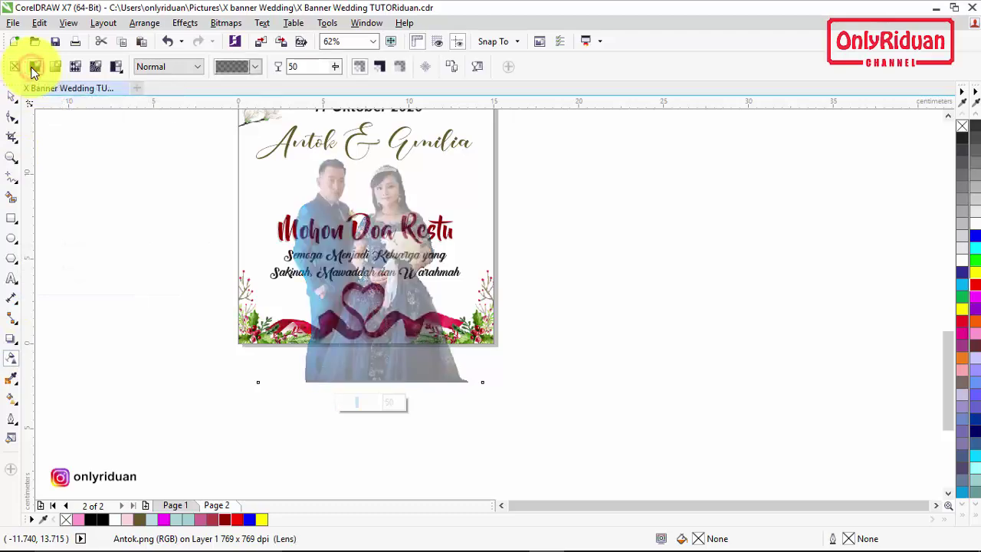
click(14, 95)
Step: Draw a rectangle about 18.6 by 4 cm directly below the page's bottom edge, covering the overhanging part of the cut-out photo
scroll(591, 449, down, 1)
key(z)
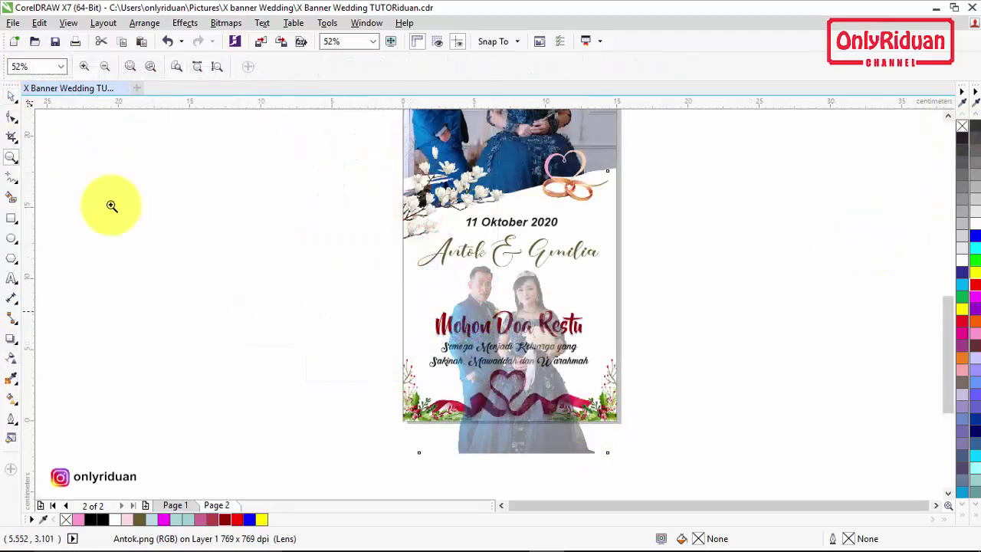
click(13, 96)
click(710, 384)
click(567, 443)
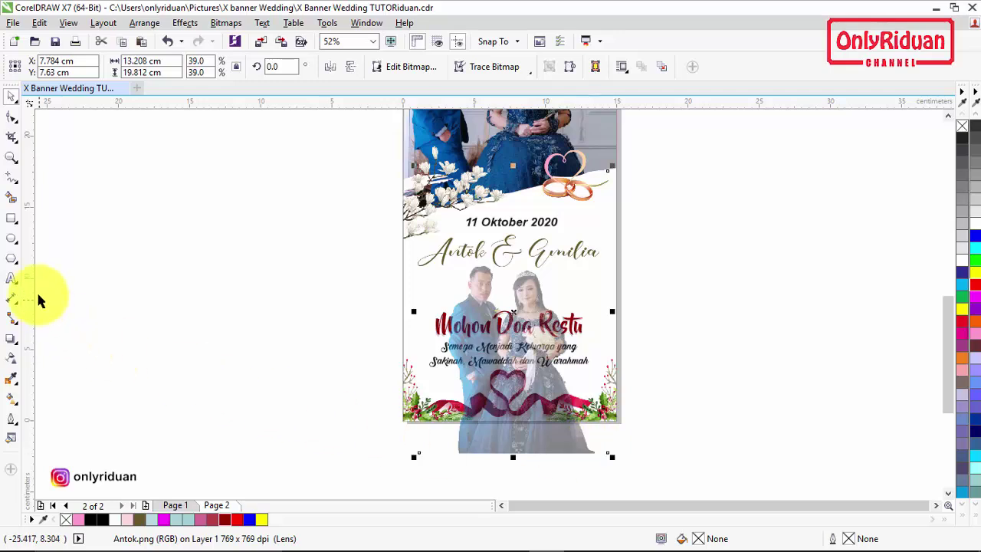
click(11, 218)
drag(403, 420, 671, 481)
Step: Trim the overhanging part off the cut-out photo with the rectangle, and delete the rectangle
key(shift)
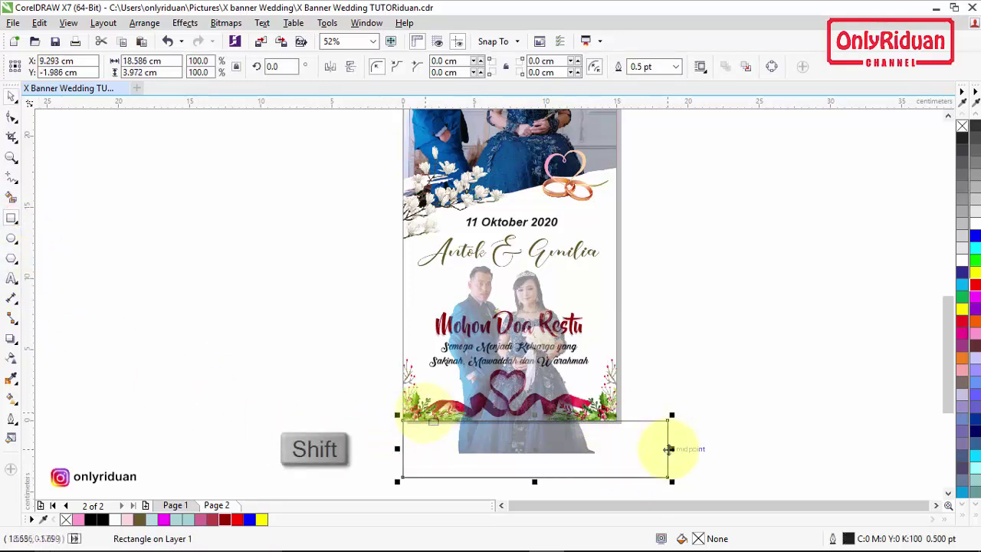
shift+click(528, 291)
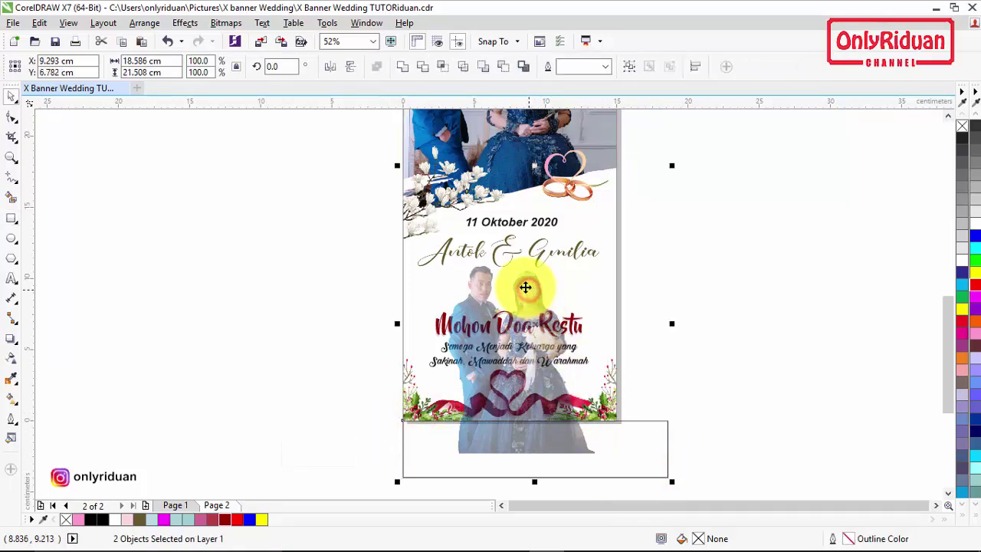
click(422, 66)
click(818, 294)
click(666, 441)
key(Delete)
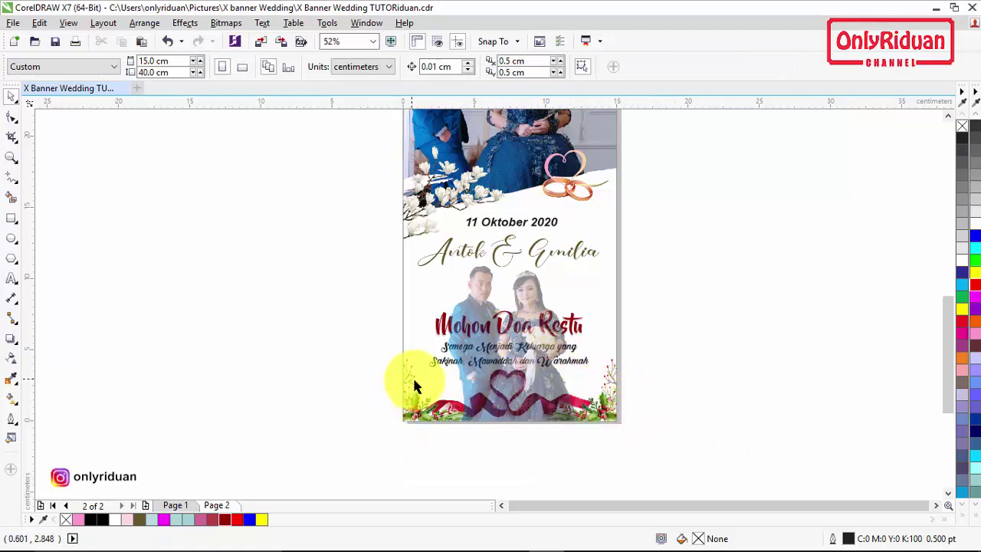
Step: Bring "Mohon Doa Restu", the wish text, the heart ribbon and the bottom floral ornaments to the front of the transparent photo
drag(695, 458, 360, 304)
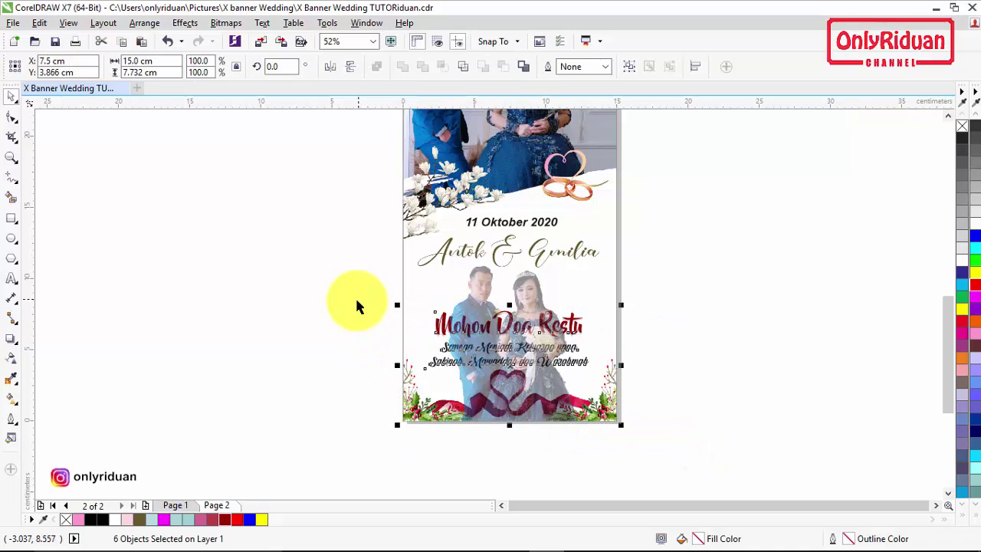
key(ctrl+Home)
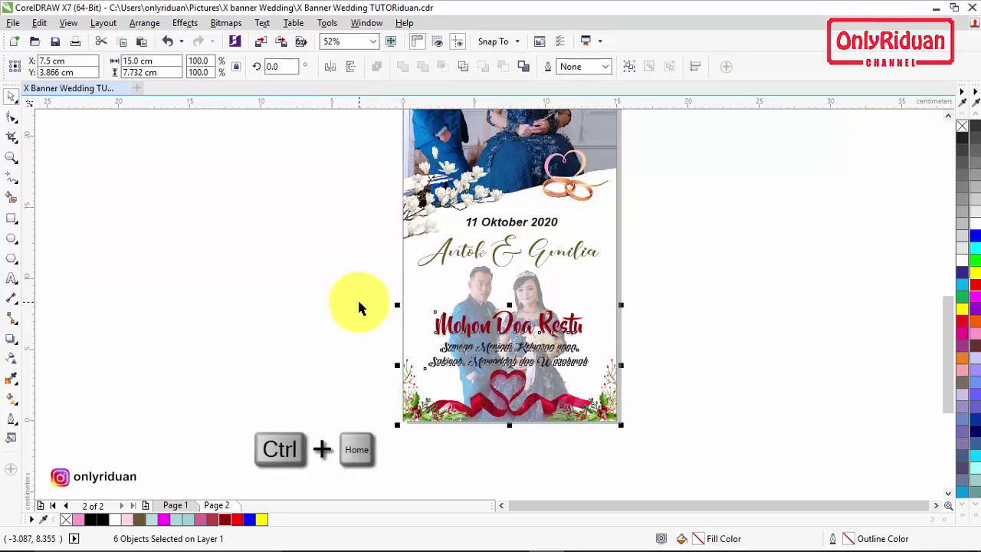
click(694, 372)
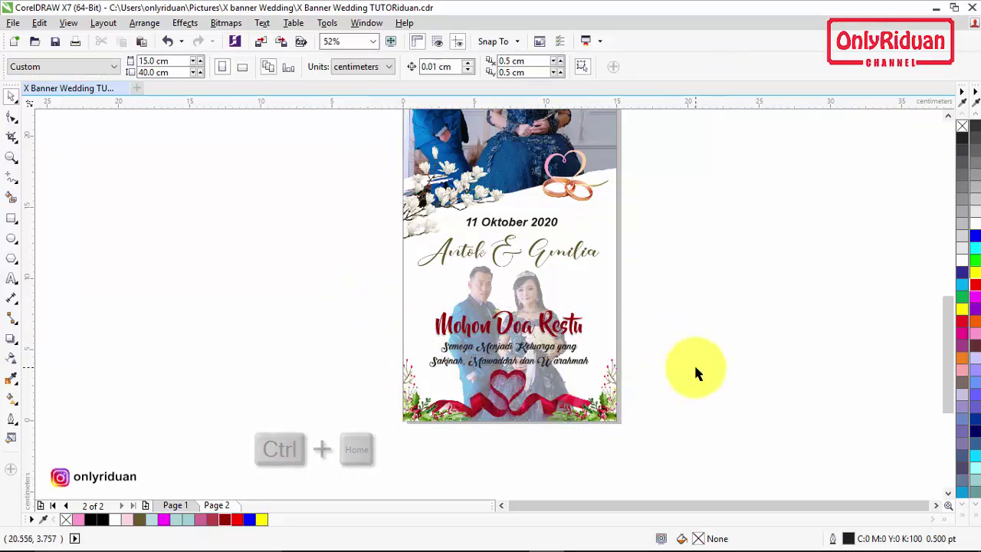
click(11, 157)
click(177, 66)
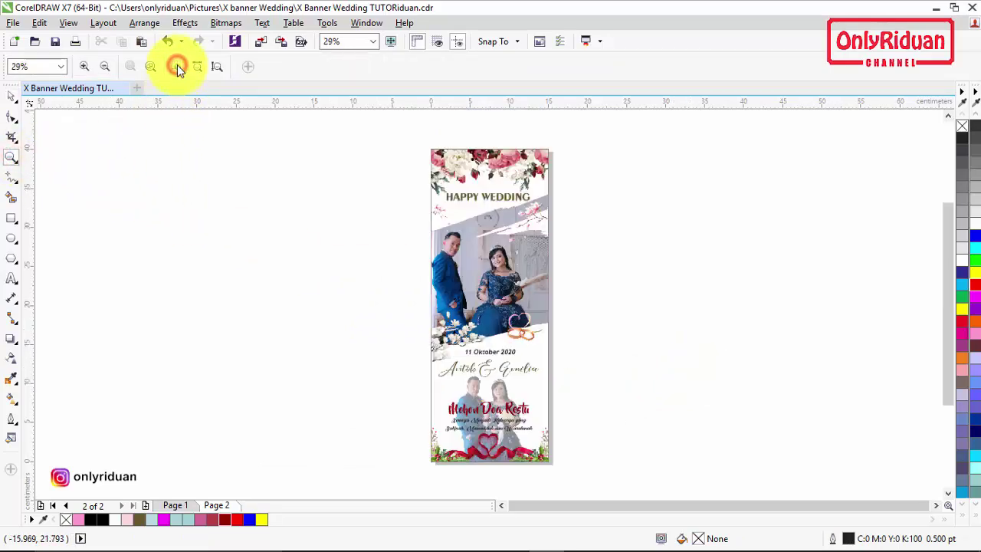
drag(413, 143, 592, 469)
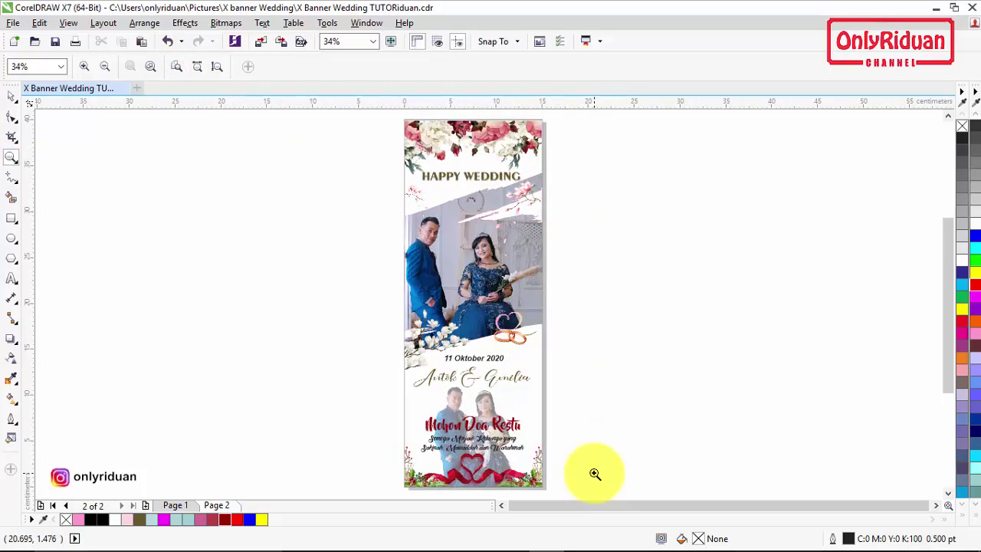